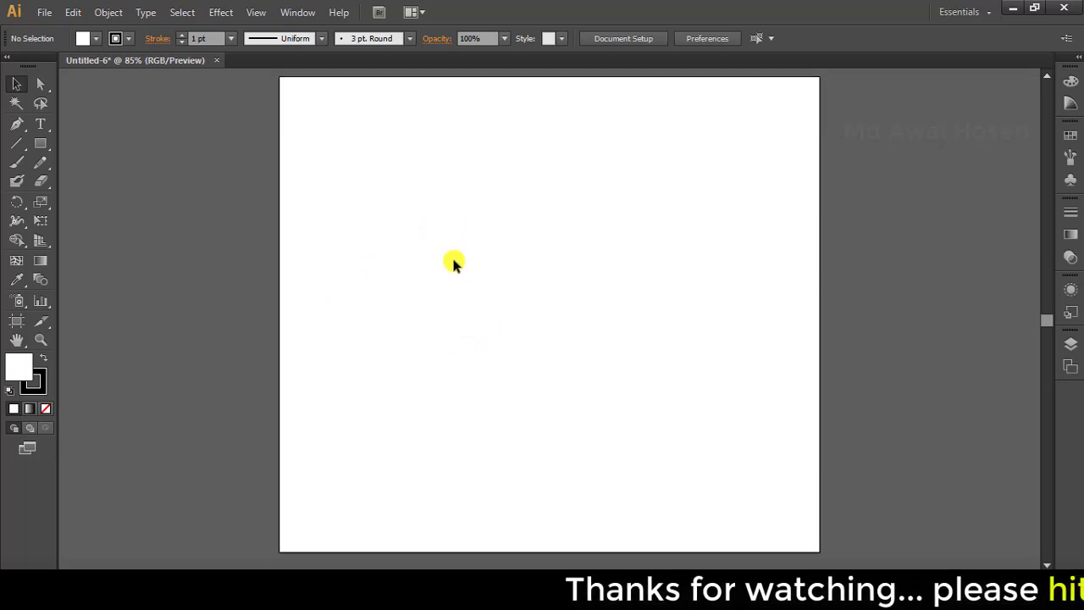
# - Draw a rough rectangle across the upper artboard, then delete it
pyautogui.click(41, 148)
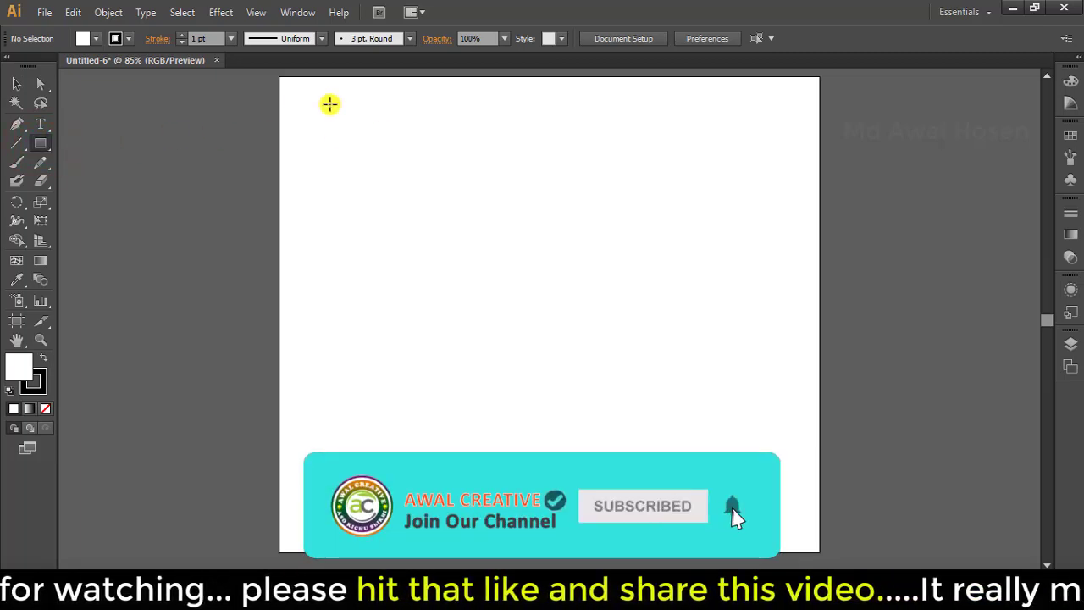
pyautogui.moveTo(339, 103); pyautogui.dragTo(635, 281)
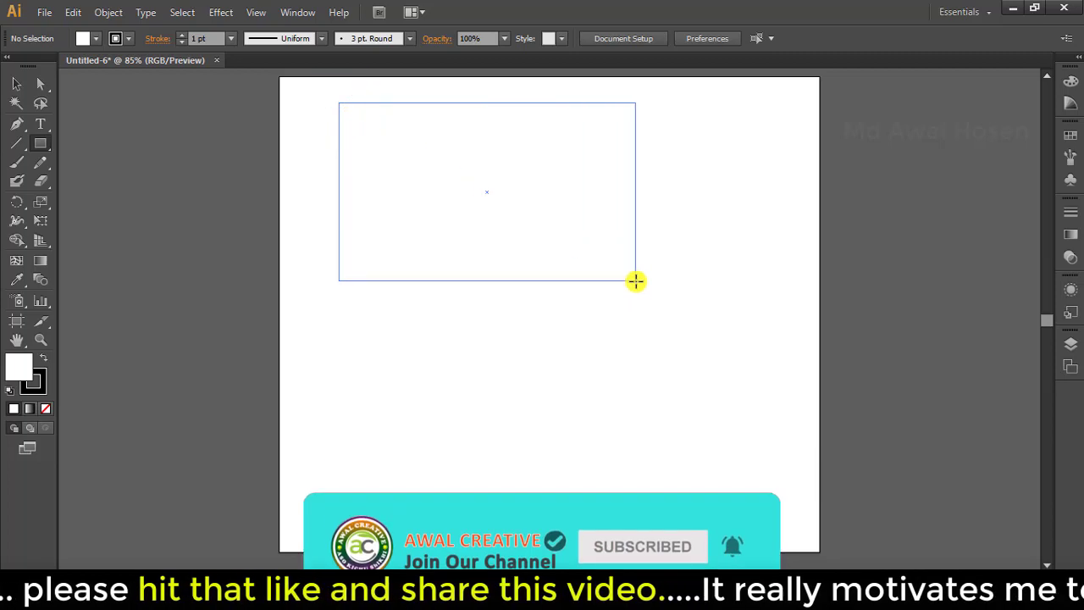
pyautogui.moveTo(635, 281); pyautogui.dragTo(688, 242)
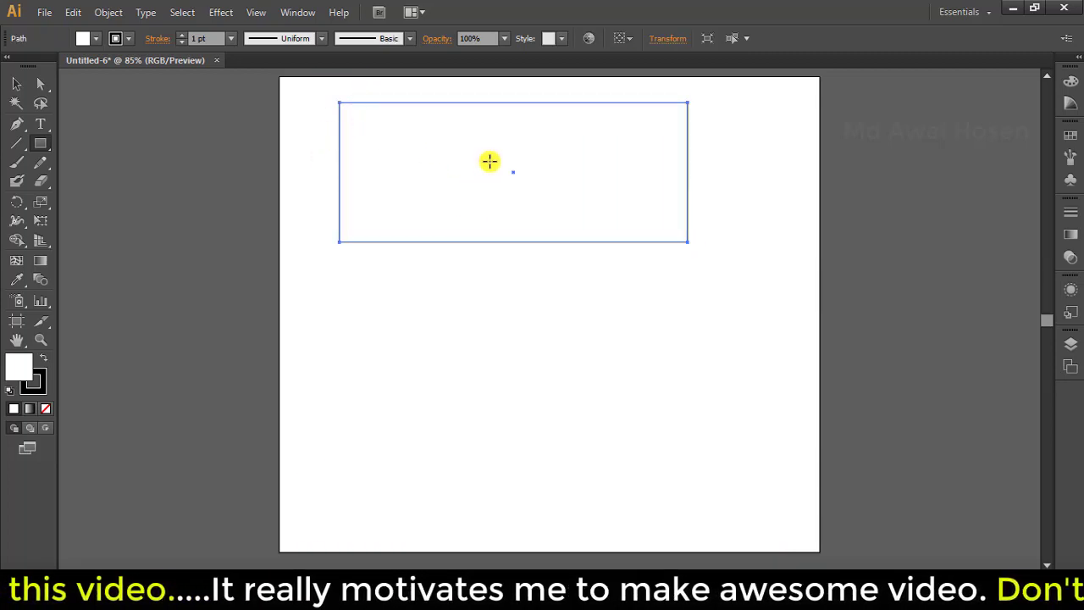
pyautogui.press('Delete')
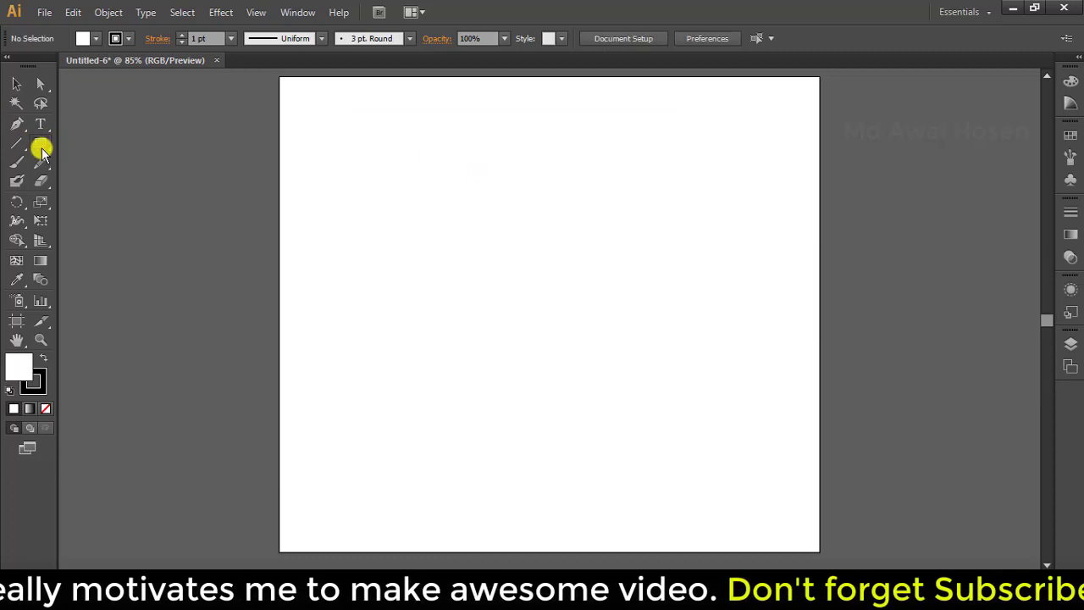
# - Create an exact 500 × 300 px rectangle and move it toward the artboard's top-left
pyautogui.click(555, 155)
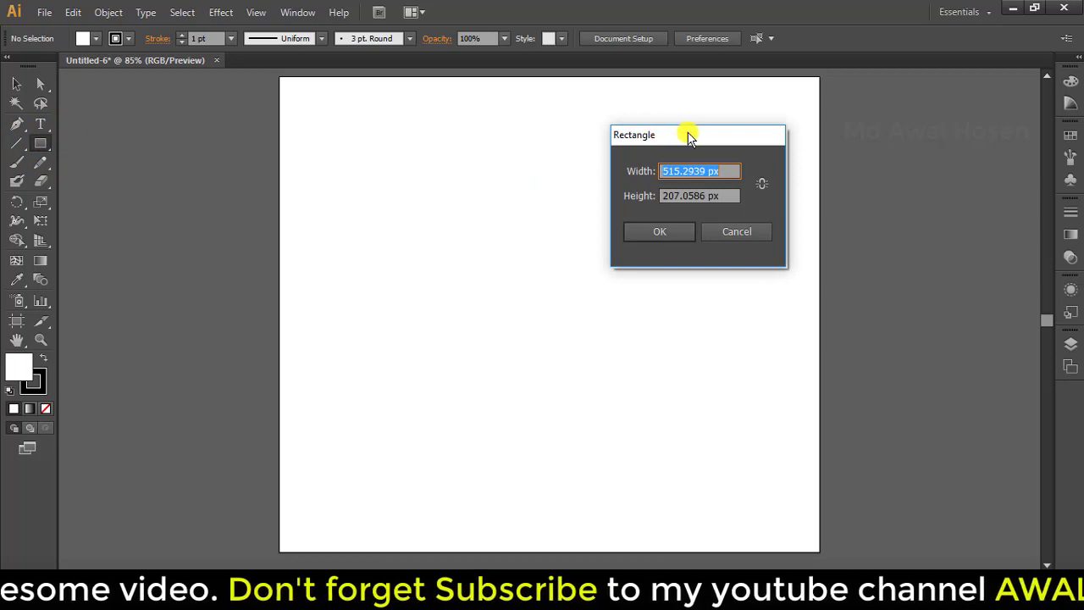
pyautogui.moveTo(687, 132)
pyautogui.mouseDown()
pyautogui.moveTo(466, 97)
pyautogui.moveTo(545, 105)
pyautogui.mouseUp()
pyautogui.write('500')
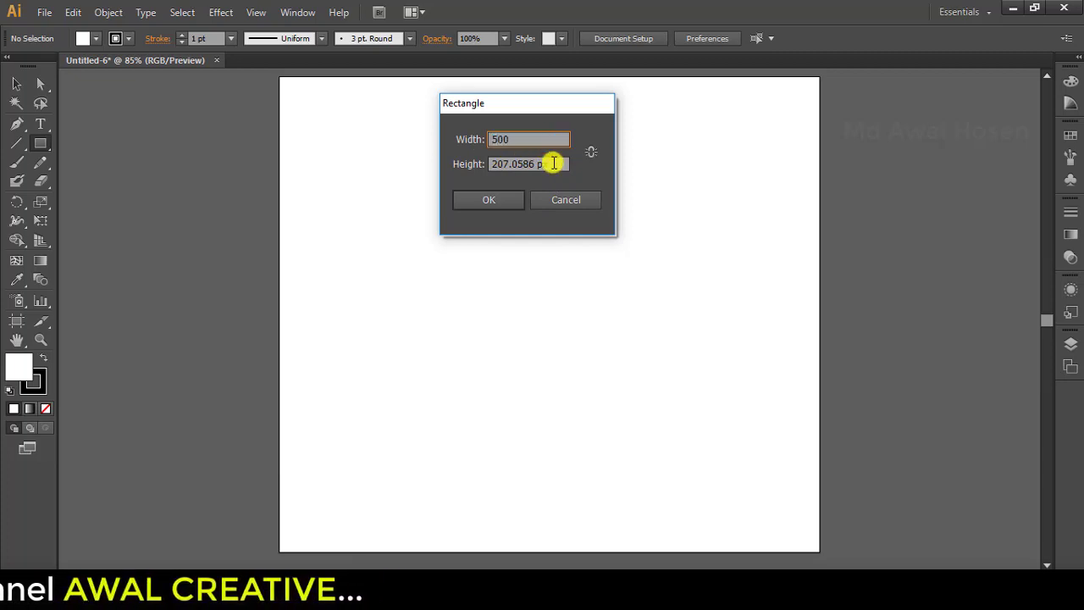
pyautogui.click(553, 166)
pyautogui.write('300')
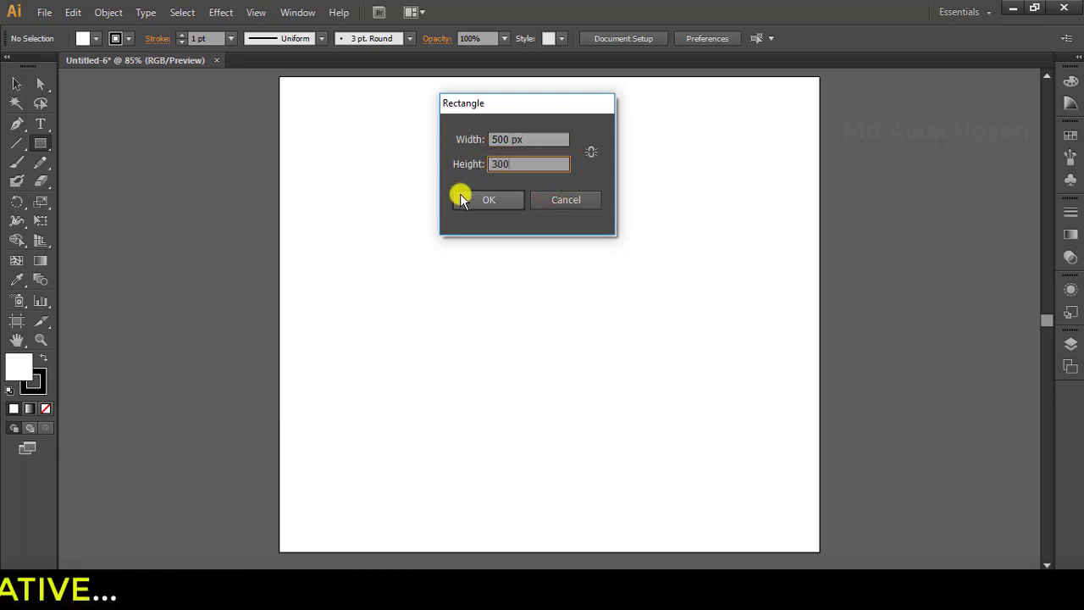
pyautogui.click(475, 197)
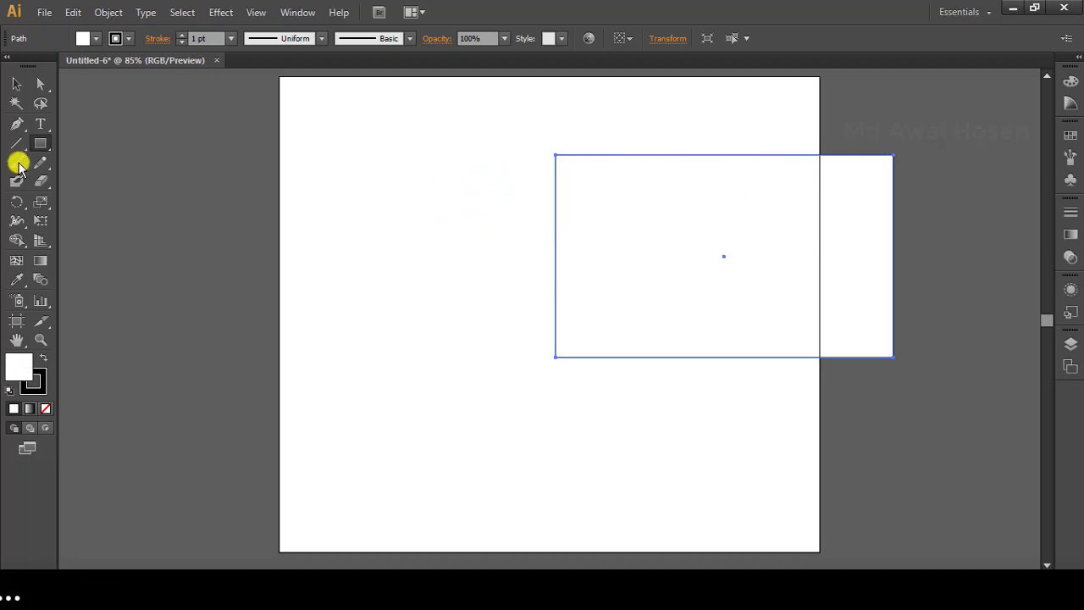
pyautogui.click(16, 84)
pyautogui.moveTo(758, 219); pyautogui.dragTo(555, 178)
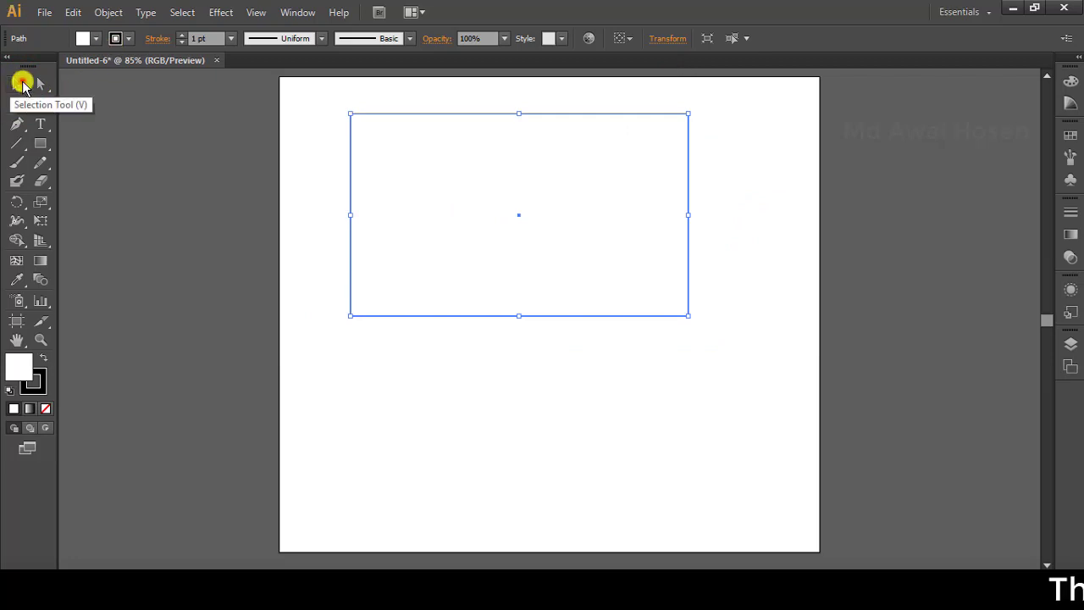
pyautogui.click(17, 84)
pyautogui.moveTo(686, 315)
pyautogui.mouseDown()
pyautogui.moveTo(613, 259)
pyautogui.moveTo(686, 315)
pyautogui.mouseUp()
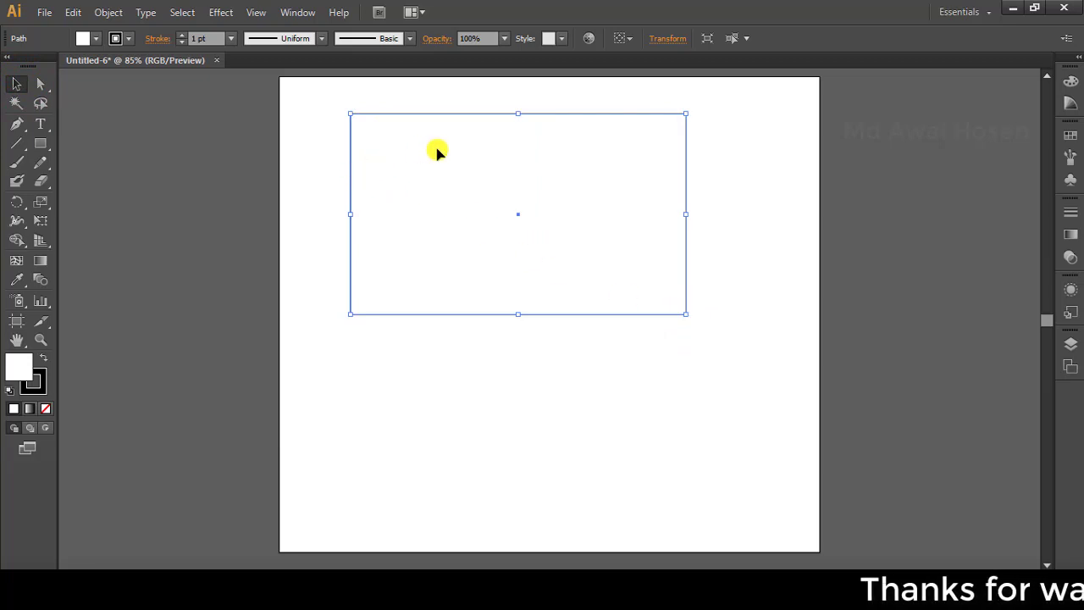
pyautogui.click(17, 83)
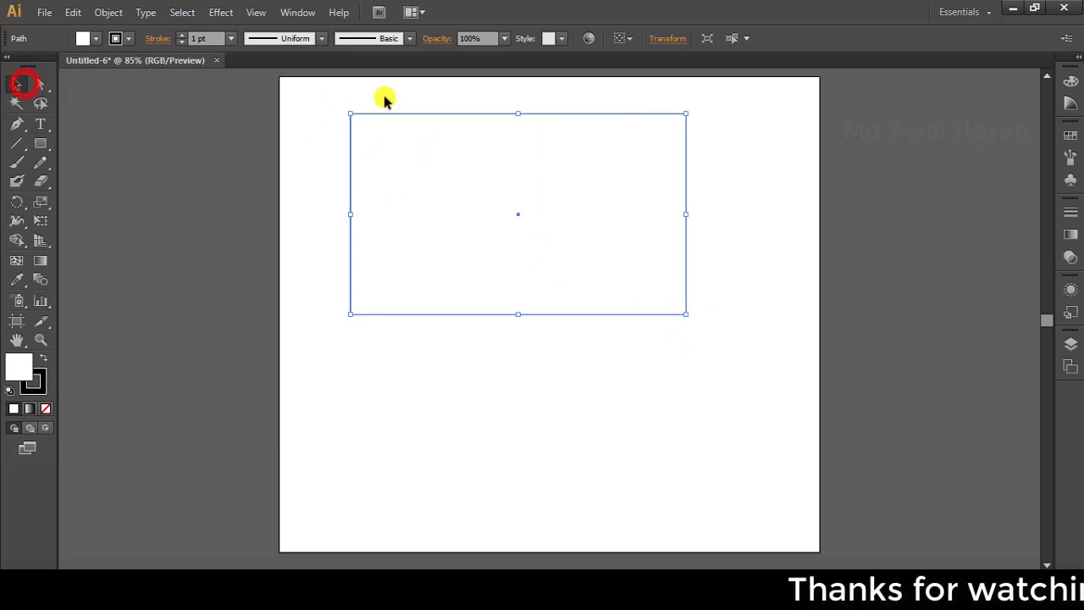
pyautogui.click(460, 134)
pyautogui.moveTo(414, 137); pyautogui.dragTo(412, 136)
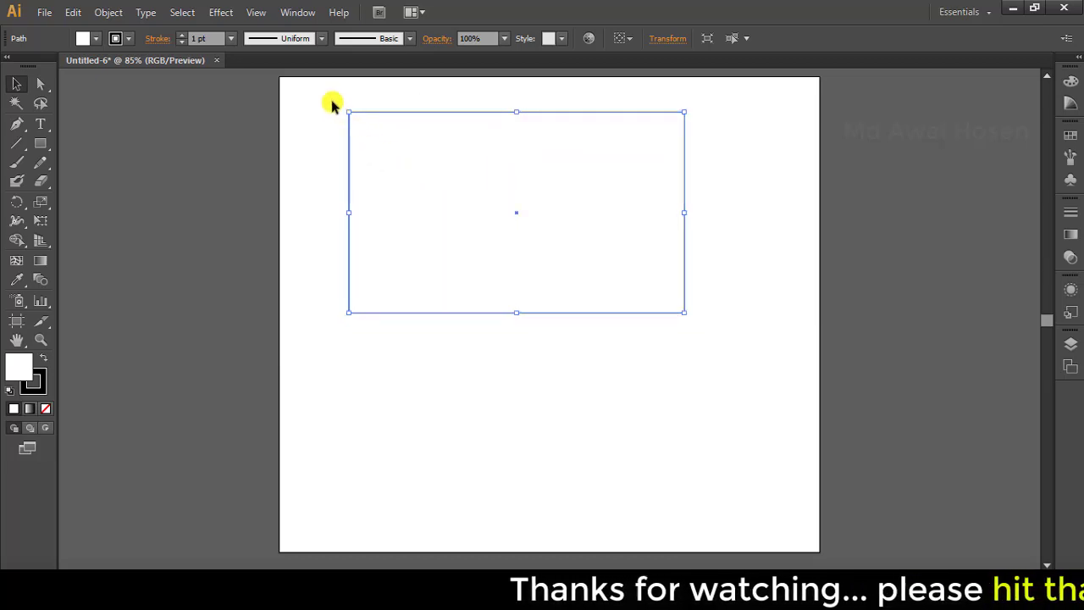
pyautogui.click(347, 111)
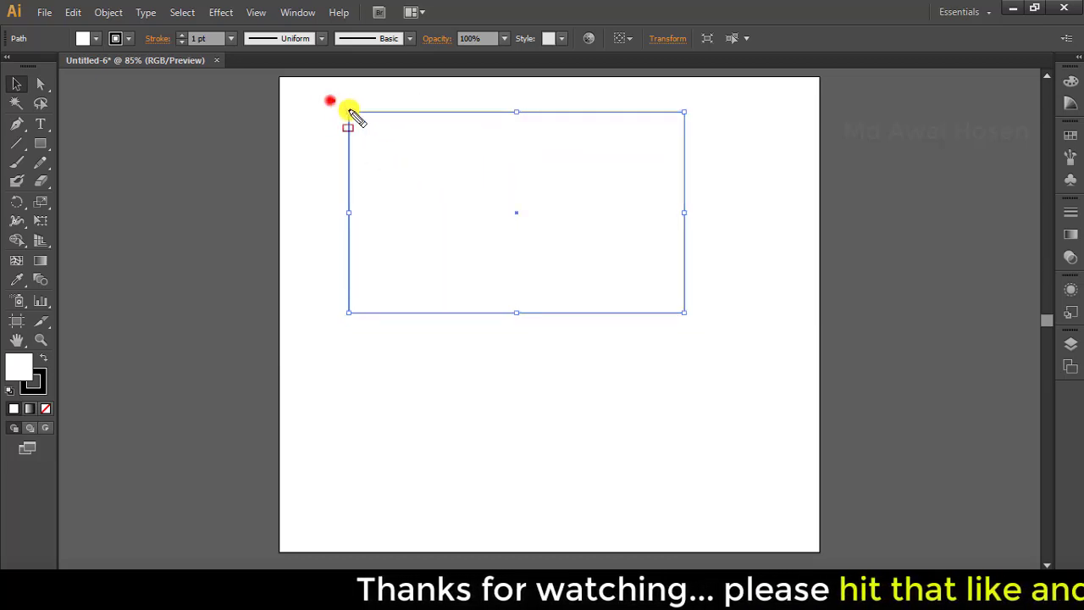
pyautogui.click(348, 213)
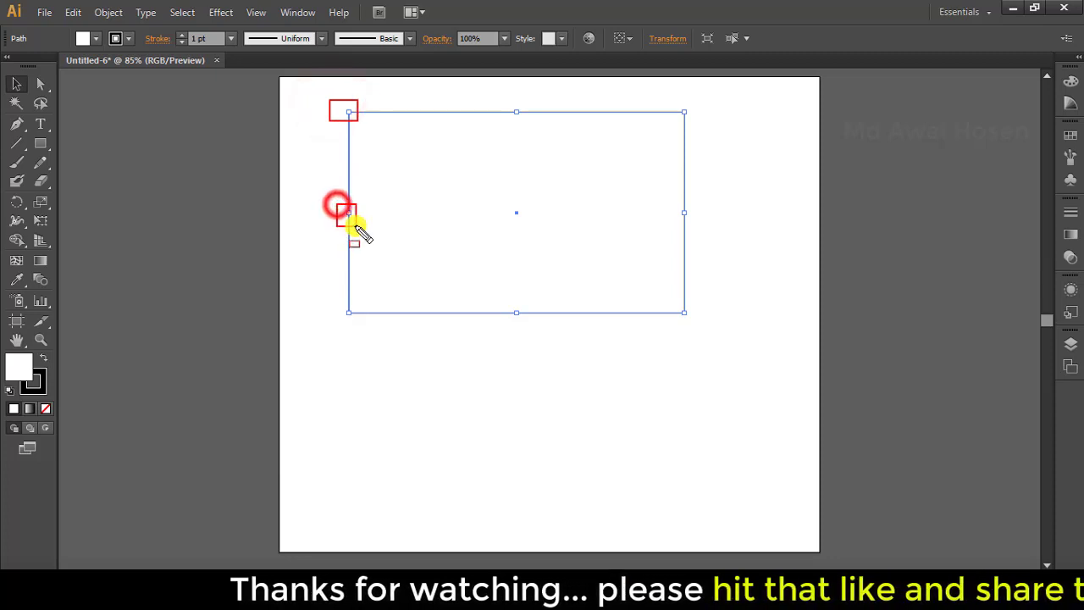
pyautogui.click(348, 312)
pyautogui.click(684, 111)
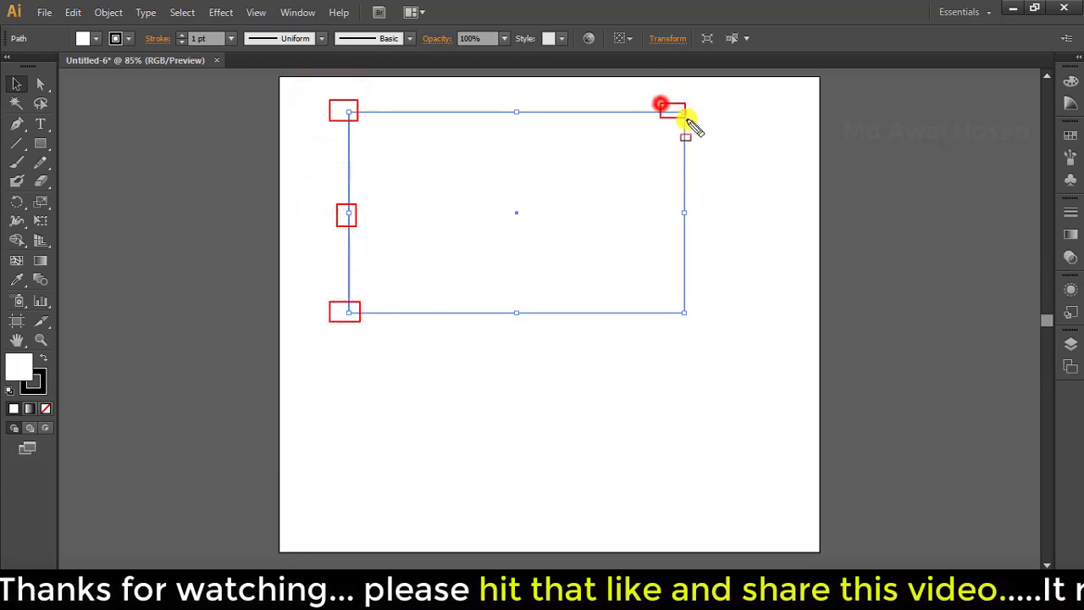
pyautogui.click(684, 213)
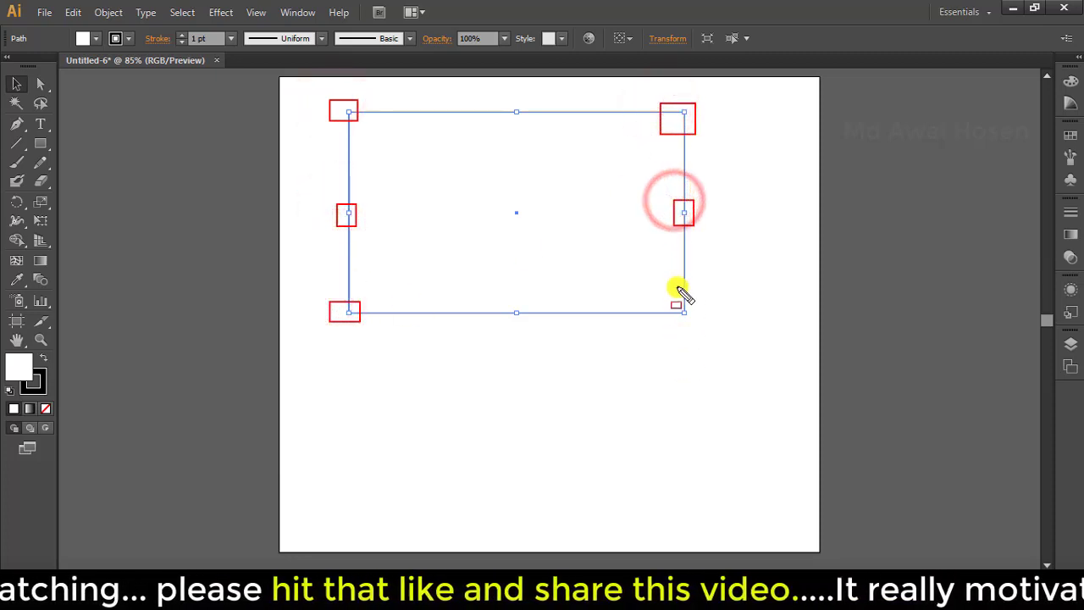
pyautogui.click(684, 313)
pyautogui.click(513, 110)
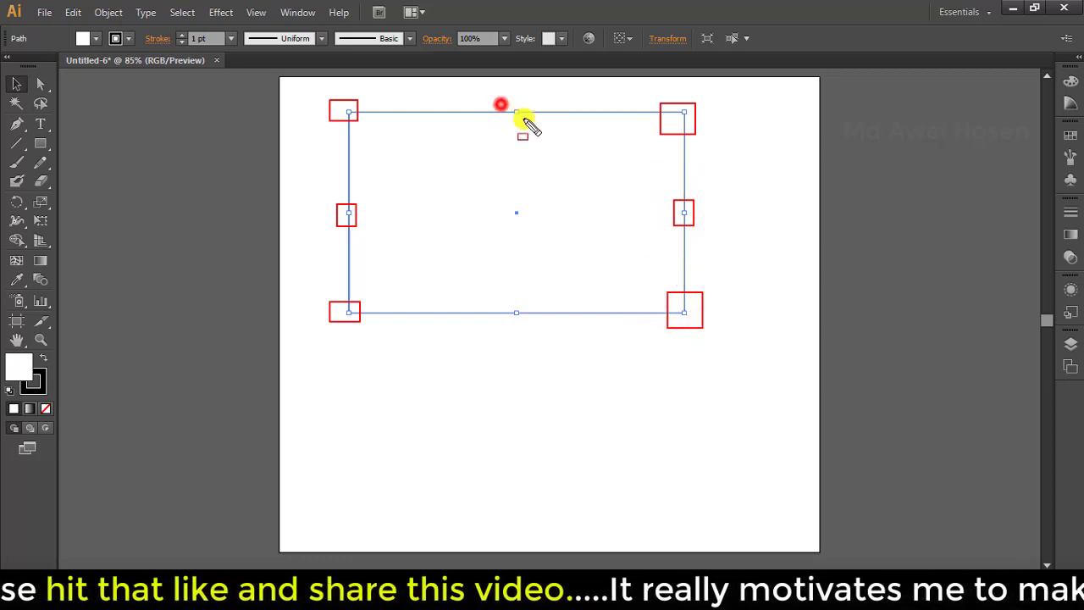
pyautogui.click(512, 310)
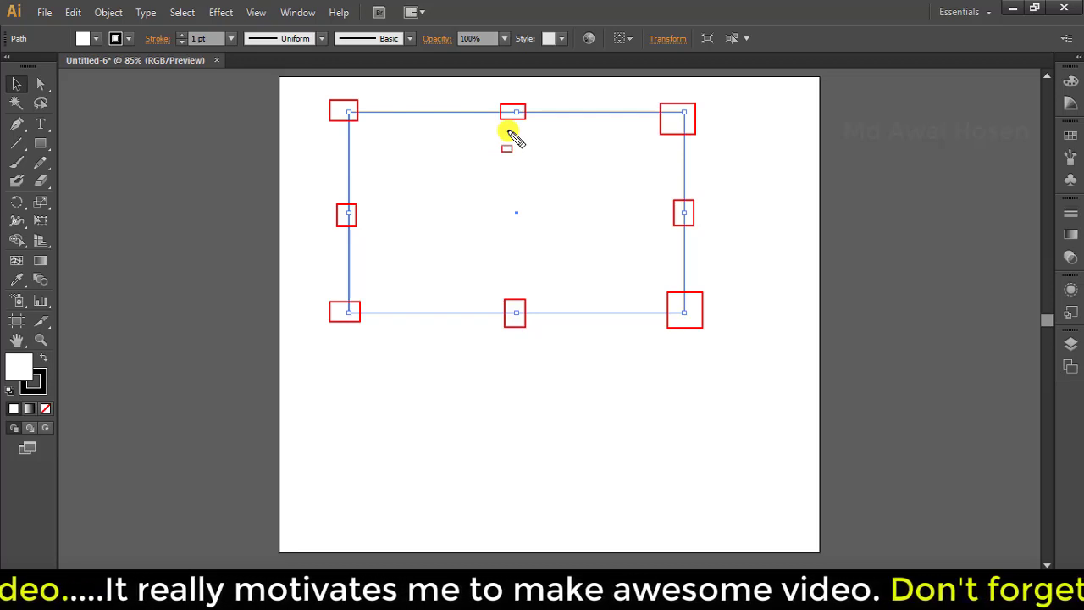
pyautogui.moveTo(320, 88)
pyautogui.mouseDown()
pyautogui.moveTo(714, 407)
pyautogui.moveTo(717, 348)
pyautogui.mouseUp()
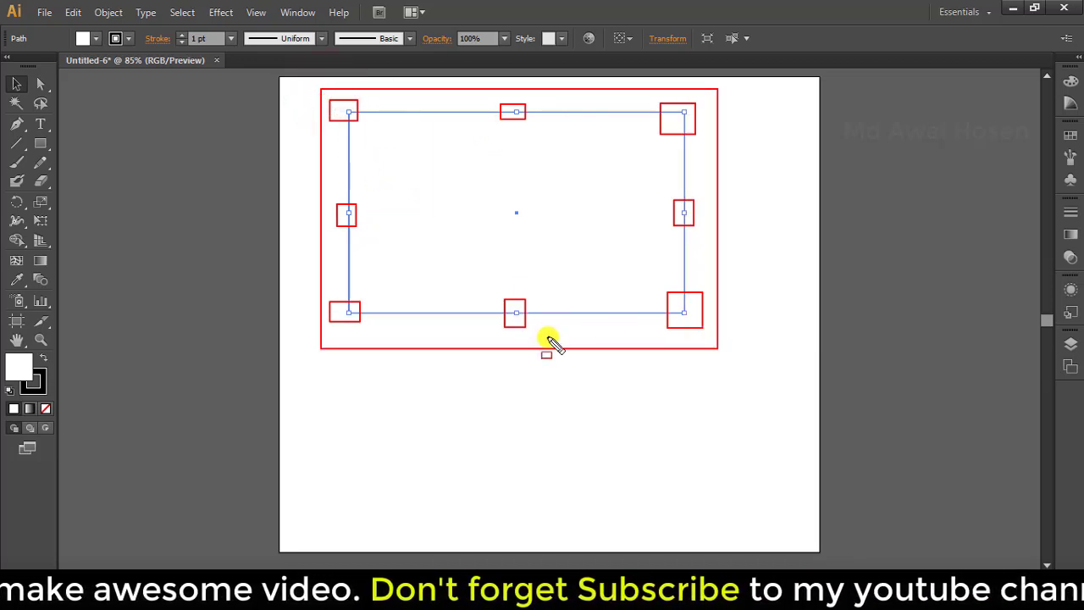
pyautogui.click(343, 111)
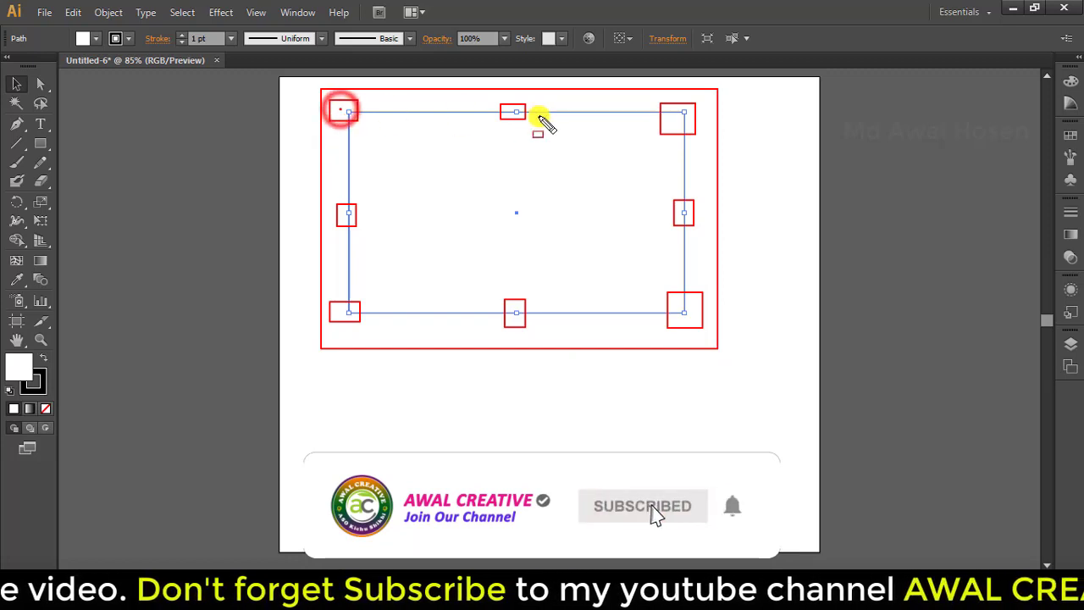
pyautogui.click(513, 112)
pyautogui.click(684, 117)
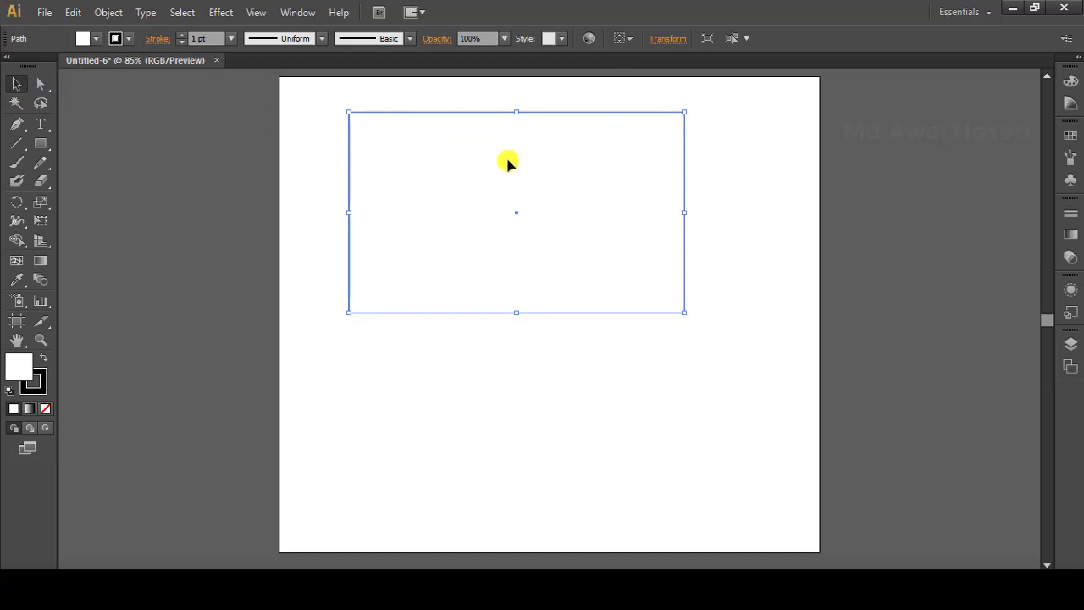
# - Resize the rectangle by its corners into a roughly square box near the top-left corner
pyautogui.moveTo(436, 155); pyautogui.dragTo(441, 182)
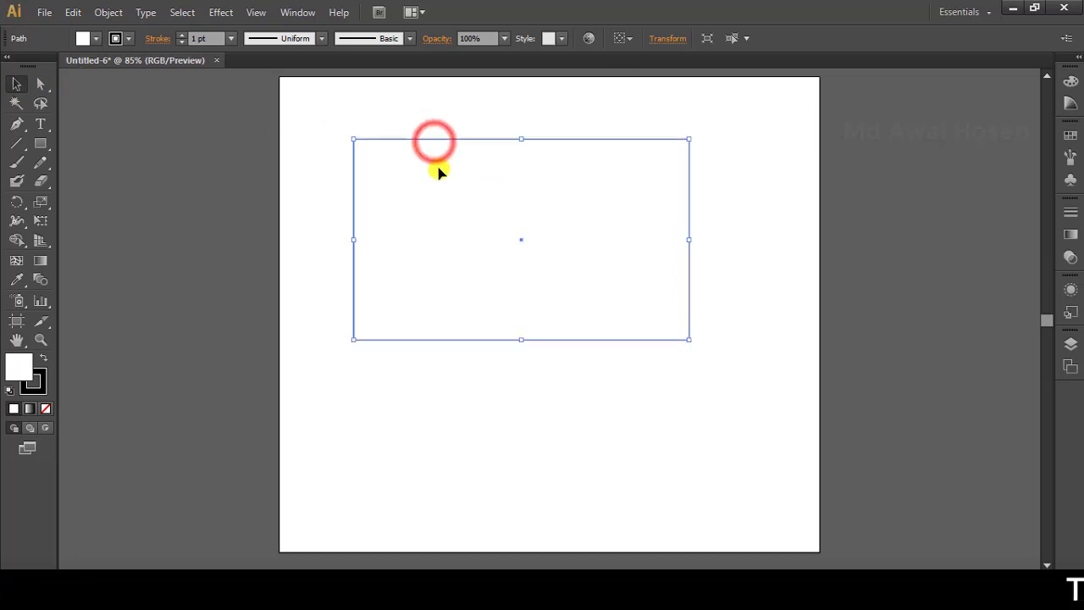
pyautogui.click(687, 138)
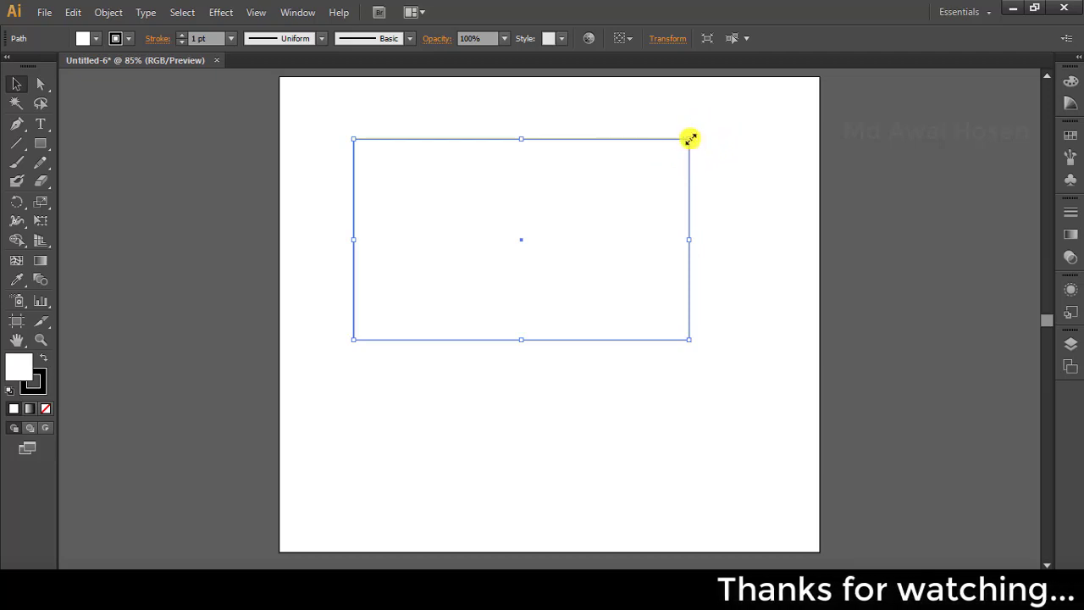
pyautogui.moveTo(690, 138); pyautogui.dragTo(794, 97)
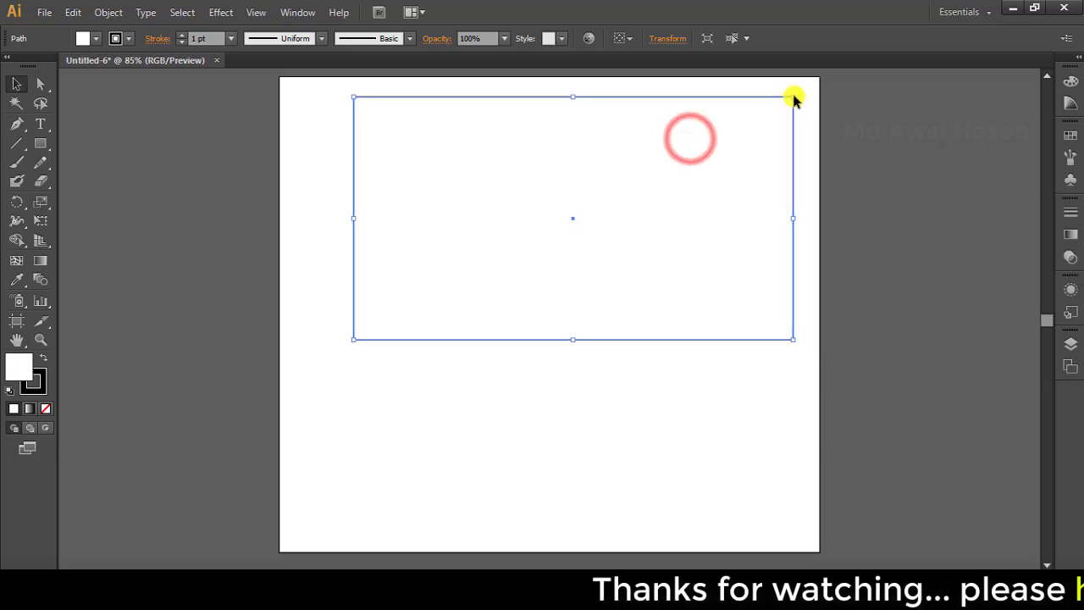
pyautogui.click(787, 100)
pyautogui.click(793, 96)
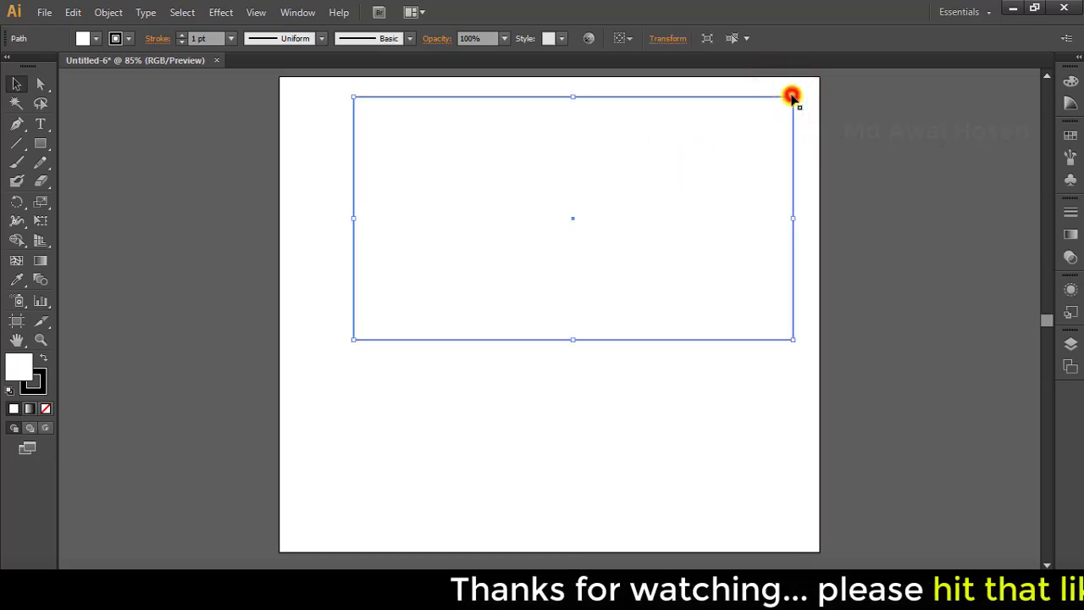
pyautogui.moveTo(792, 96); pyautogui.dragTo(514, 118)
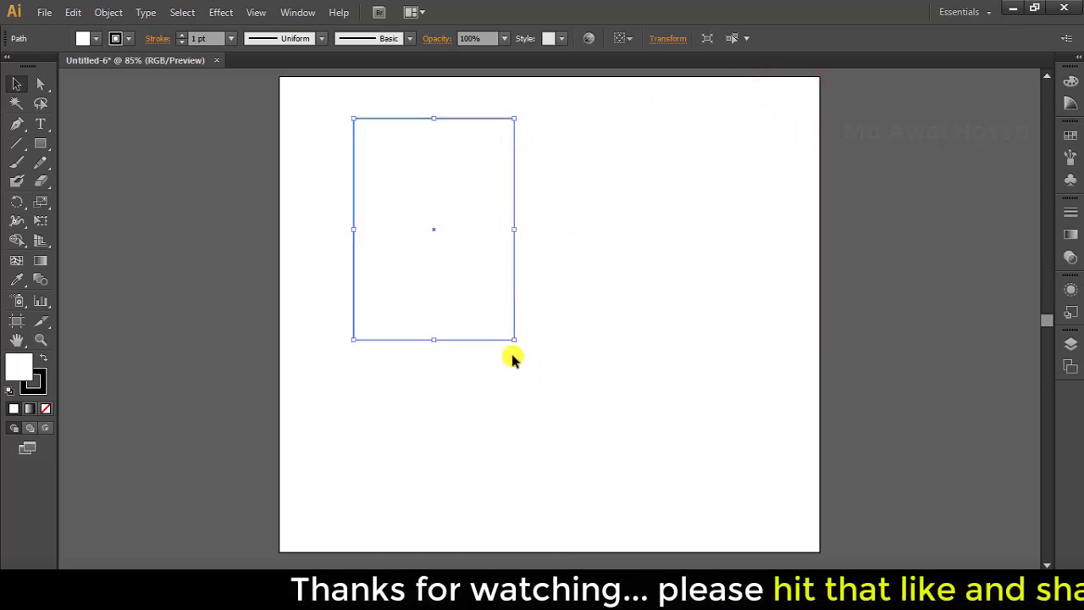
pyautogui.moveTo(514, 339); pyautogui.dragTo(422, 202)
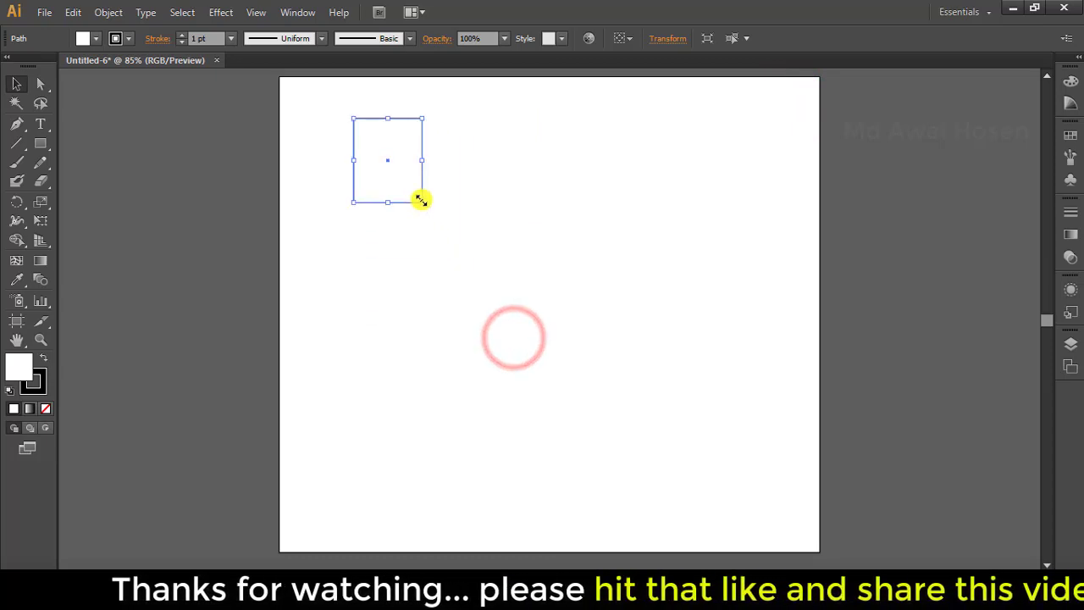
pyautogui.moveTo(388, 119)
pyautogui.mouseDown()
pyautogui.moveTo(389, 173)
pyautogui.moveTo(464, 171)
pyautogui.moveTo(506, 311)
pyautogui.mouseUp()
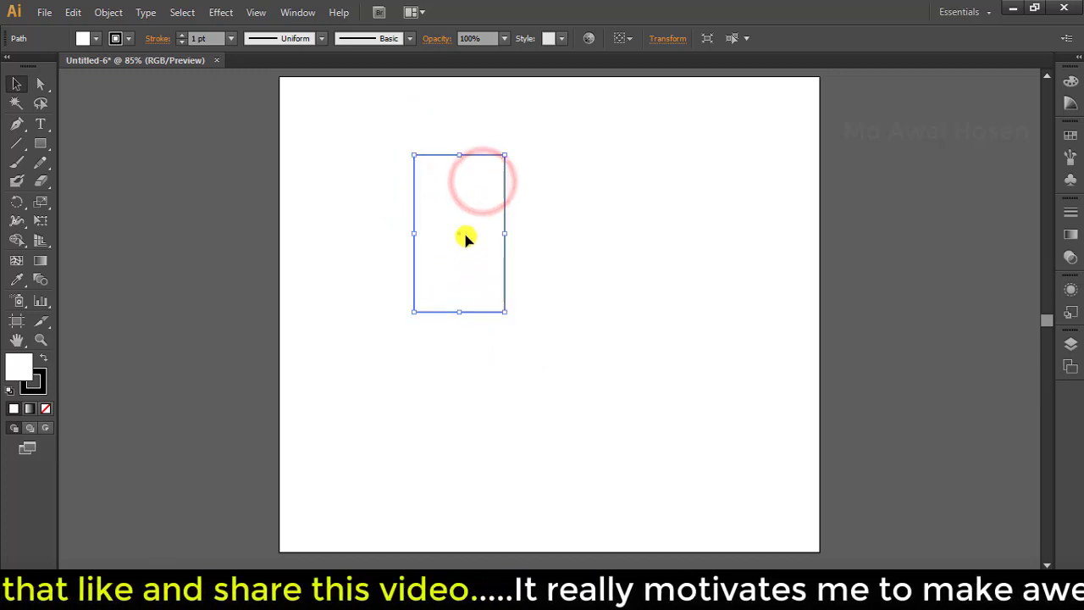
pyautogui.moveTo(474, 193)
pyautogui.mouseDown()
pyautogui.moveTo(375, 130)
pyautogui.moveTo(376, 145)
pyautogui.mouseUp()
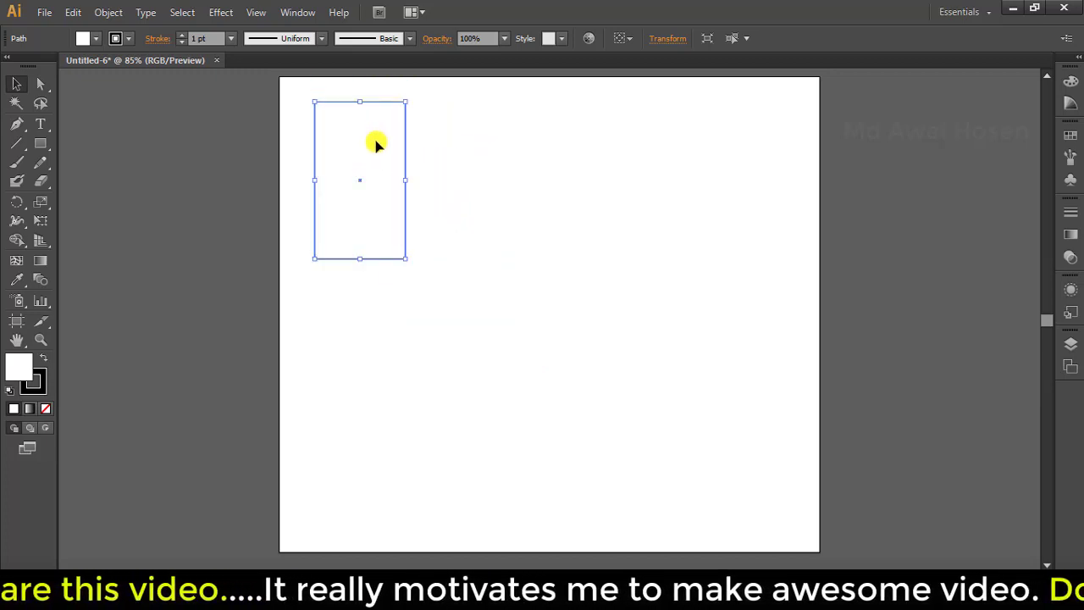
pyautogui.moveTo(406, 180); pyautogui.dragTo(473, 179)
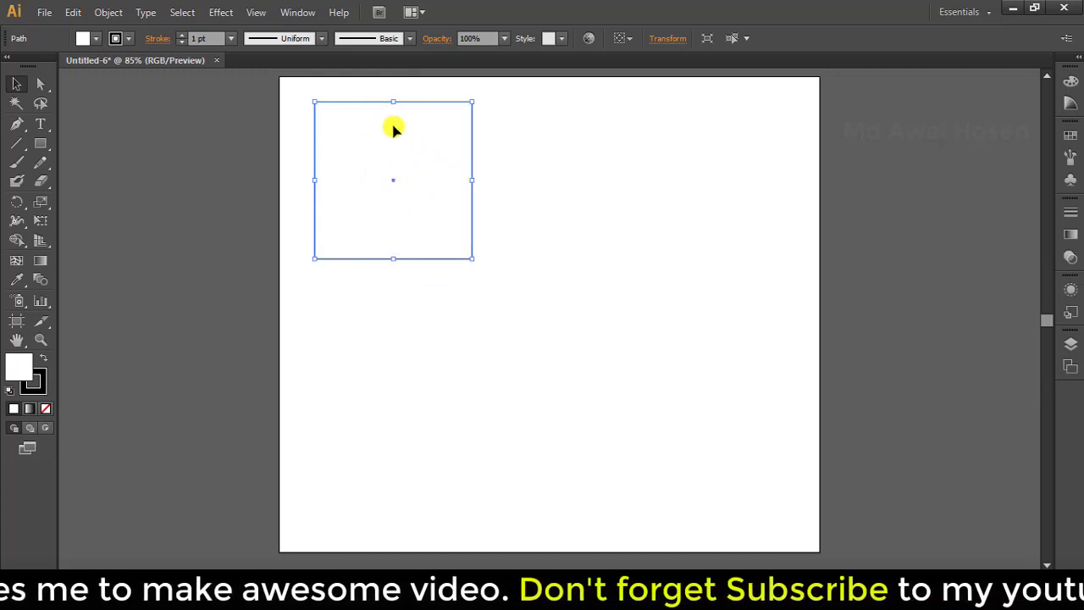
# - With the Selection tool, drag the square toward the upper middle of the artboard
pyautogui.click(759, 116)
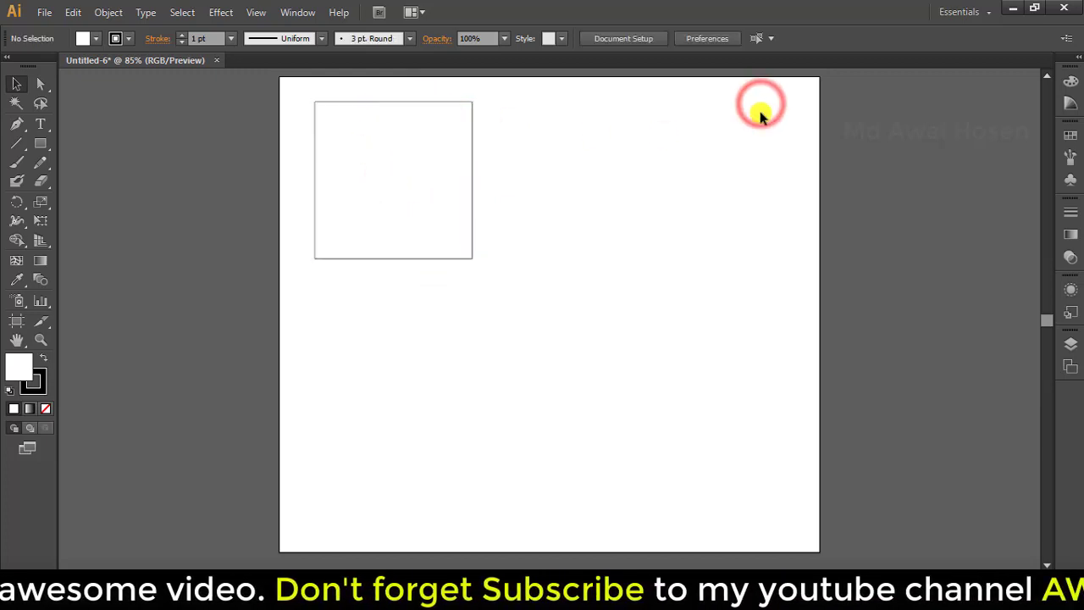
pyautogui.click(17, 86)
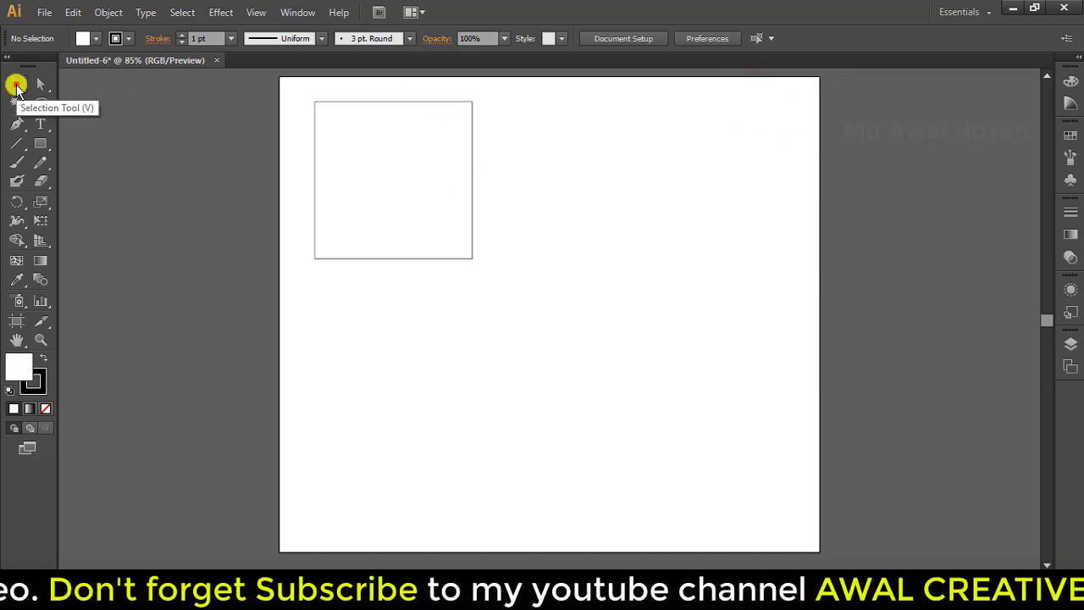
pyautogui.click(351, 142)
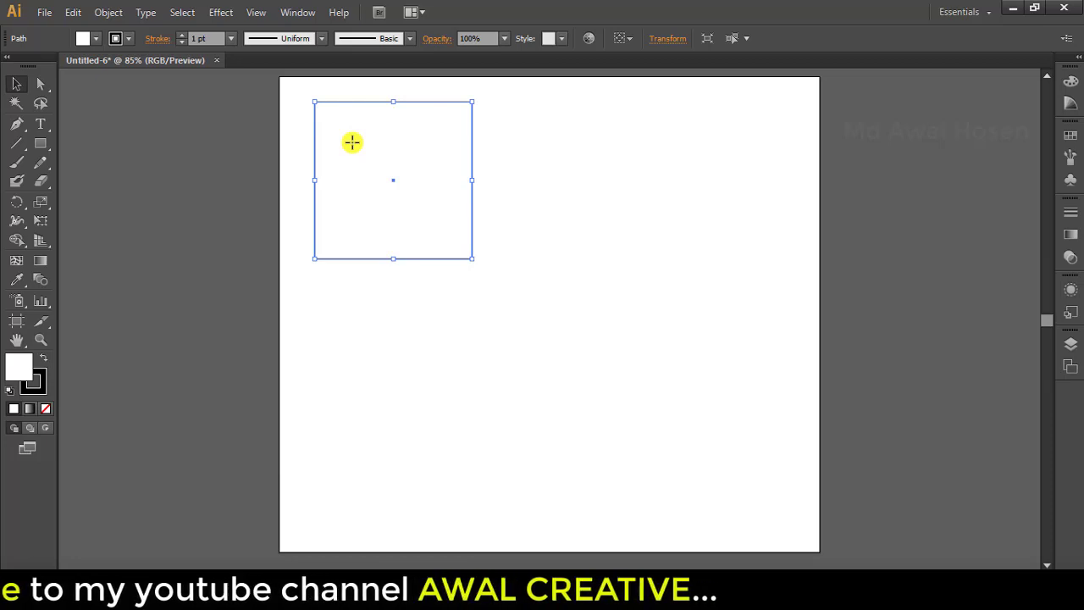
pyautogui.moveTo(383, 145); pyautogui.dragTo(665, 132)
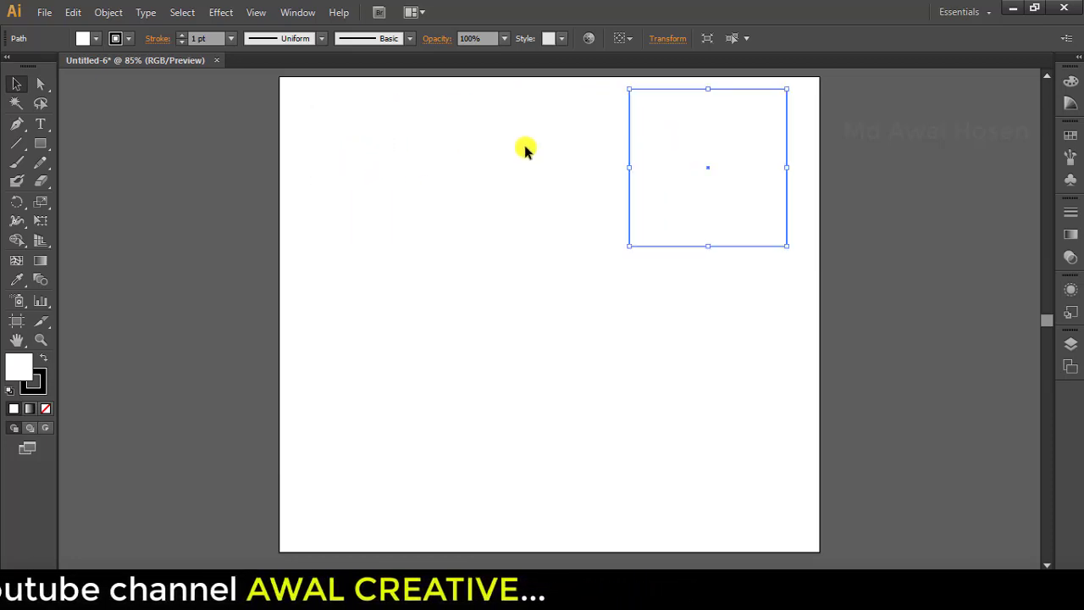
pyautogui.click(363, 142)
pyautogui.click(770, 133)
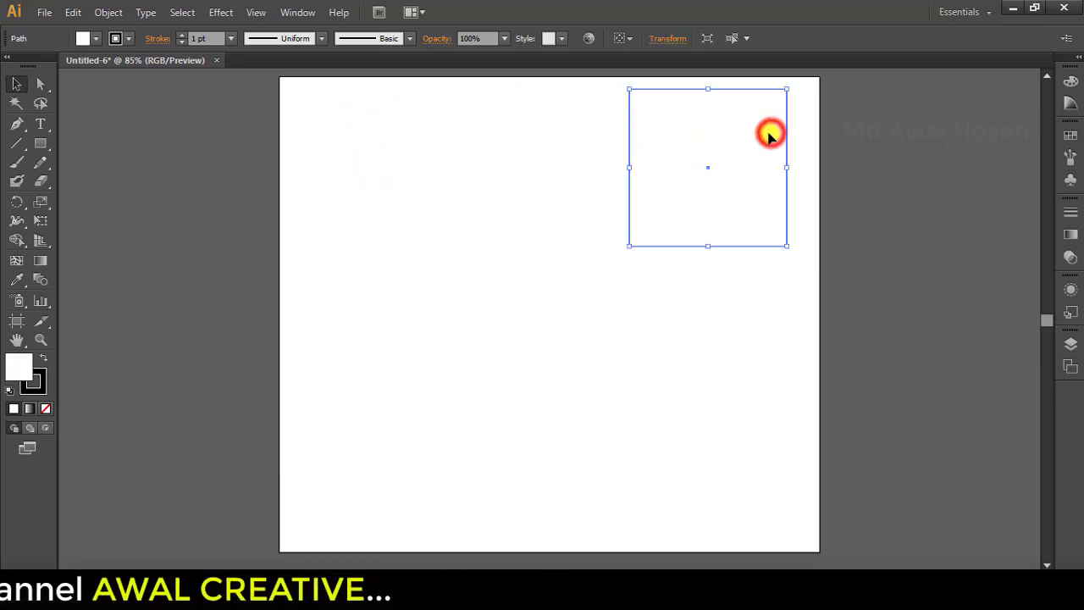
pyautogui.moveTo(669, 136); pyautogui.dragTo(686, 137)
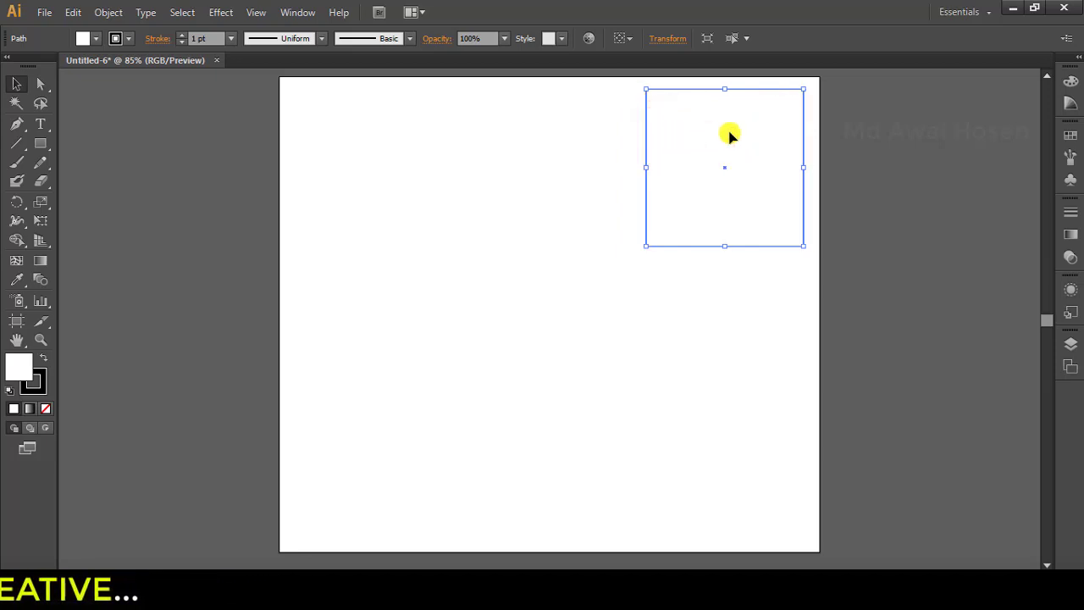
pyautogui.moveTo(754, 133); pyautogui.dragTo(536, 189)
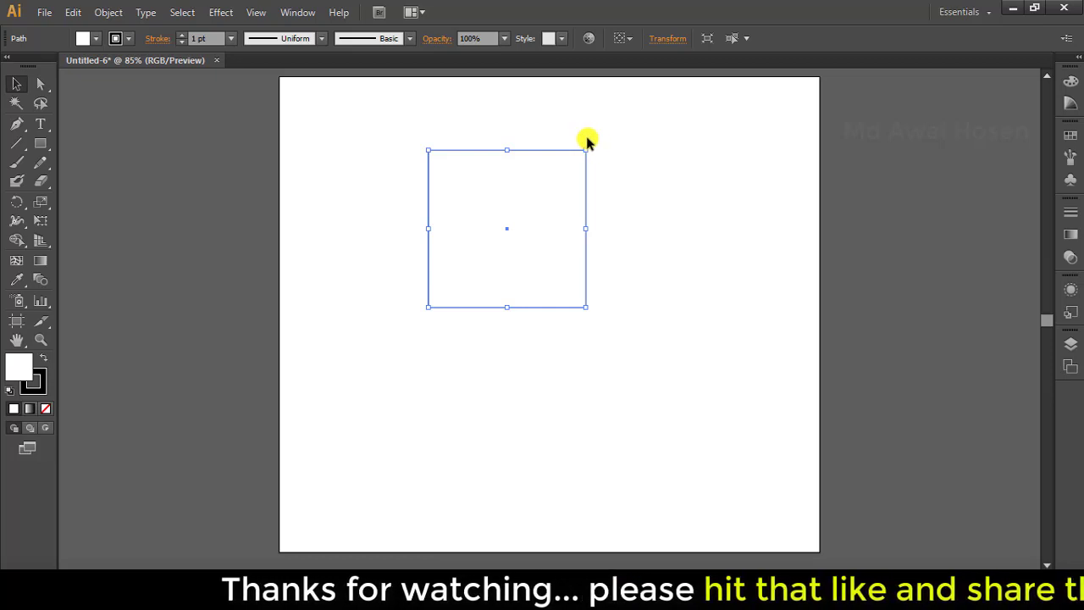
pyautogui.moveTo(591, 143)
pyautogui.mouseDown()
pyautogui.moveTo(530, 109)
pyautogui.moveTo(485, 100)
pyautogui.moveTo(598, 121)
pyautogui.moveTo(627, 164)
pyautogui.moveTo(631, 219)
pyautogui.moveTo(612, 297)
pyautogui.moveTo(426, 290)
pyautogui.moveTo(448, 177)
pyautogui.moveTo(470, 175)
pyautogui.mouseUp()
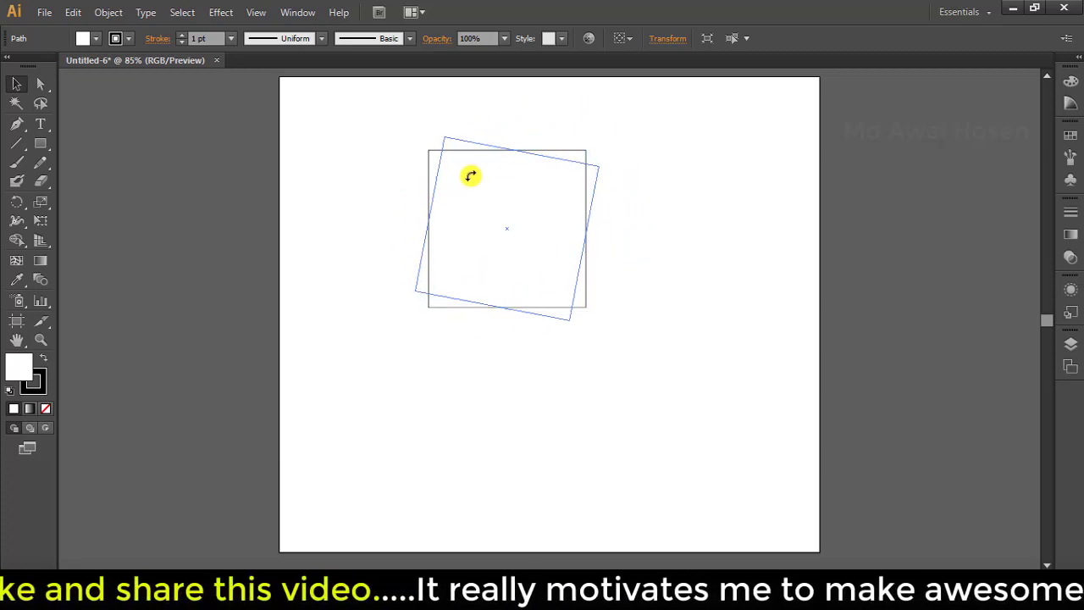
pyautogui.moveTo(470, 176); pyautogui.dragTo(470, 175)
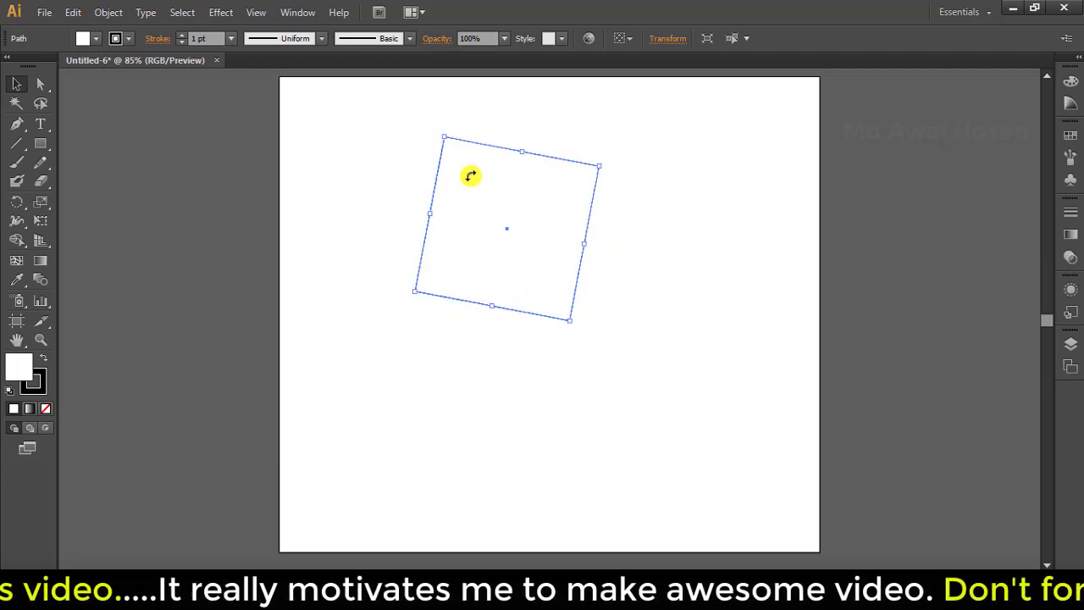
pyautogui.hotkey('ctrl', 'z')
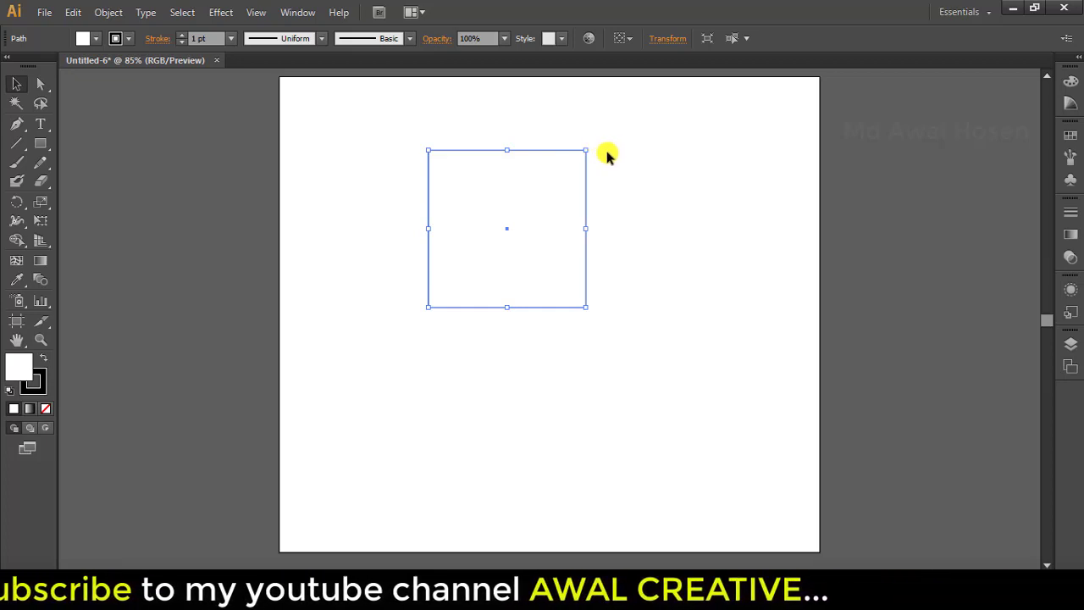
pyautogui.moveTo(593, 147)
pyautogui.mouseDown()
pyautogui.moveTo(625, 188)
pyautogui.moveTo(635, 273)
pyautogui.moveTo(577, 331)
pyautogui.moveTo(365, 323)
pyautogui.moveTo(372, 310)
pyautogui.moveTo(581, 333)
pyautogui.moveTo(645, 263)
pyautogui.mouseUp()
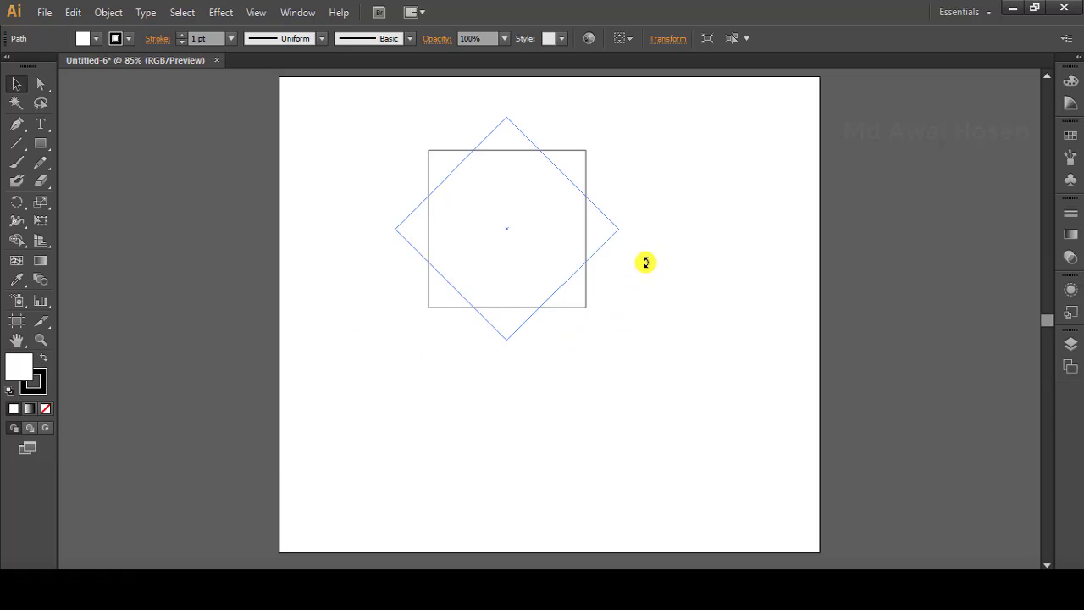
pyautogui.moveTo(645, 263)
pyautogui.mouseDown()
pyautogui.moveTo(660, 196)
pyautogui.moveTo(635, 147)
pyautogui.moveTo(583, 106)
pyautogui.moveTo(542, 107)
pyautogui.mouseUp()
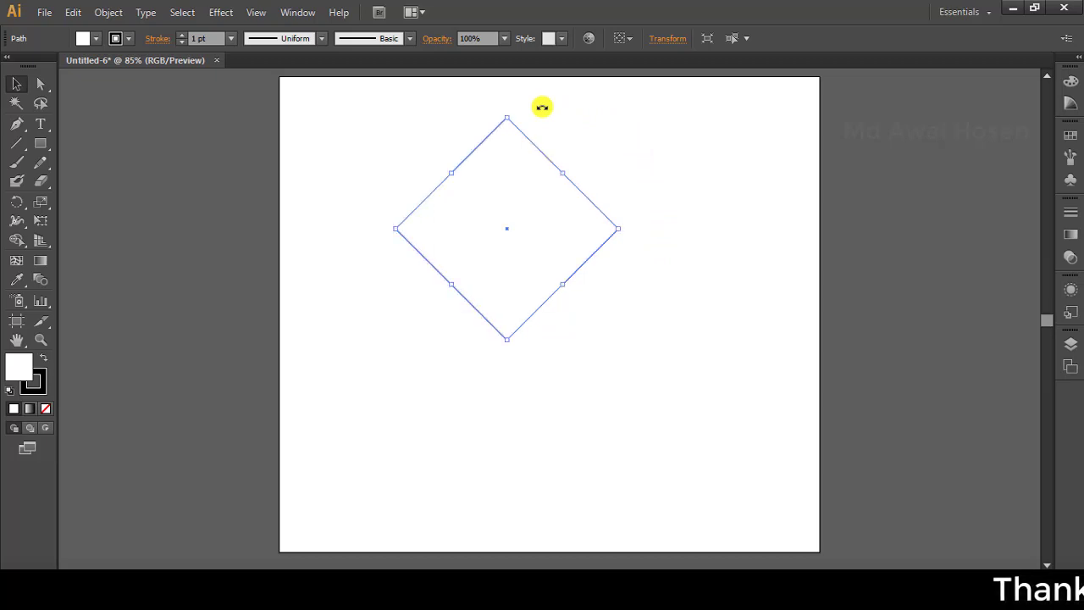
pyautogui.hotkey('ctrl', 'z')
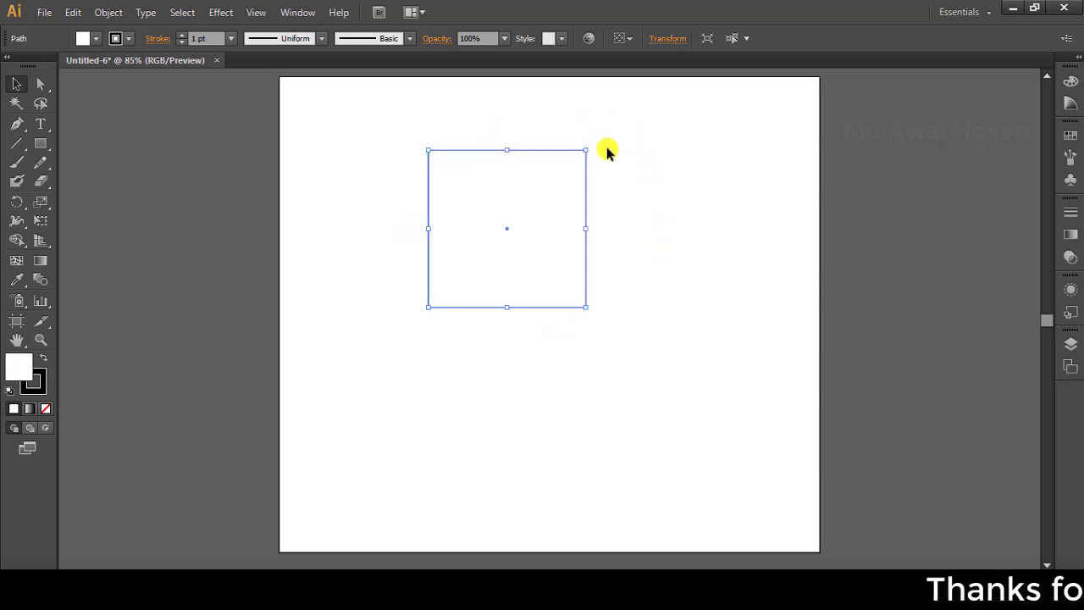
pyautogui.moveTo(591, 148)
pyautogui.mouseDown()
pyautogui.moveTo(556, 109)
pyautogui.moveTo(491, 94)
pyautogui.moveTo(445, 113)
pyautogui.mouseUp()
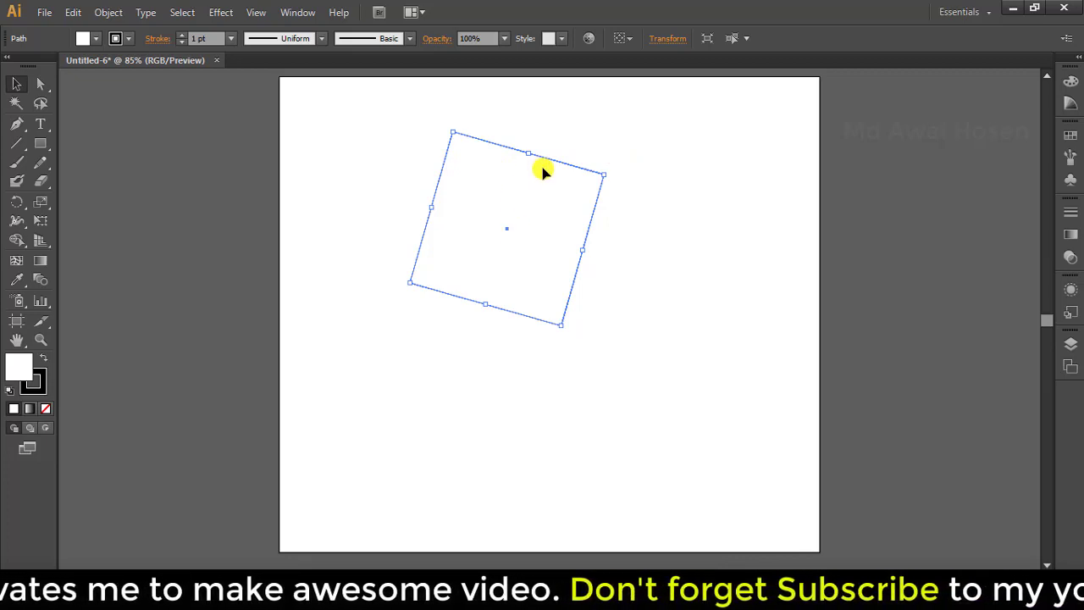
pyautogui.hotkey('ctrl', 'z')
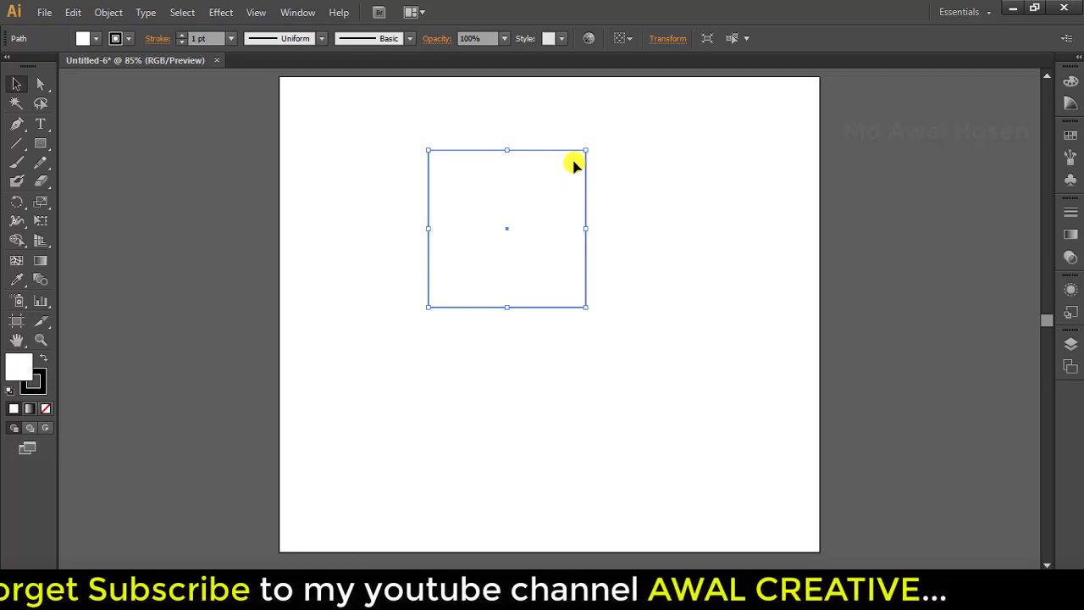
pyautogui.hotkey('ctrl', 'shift', 'b')
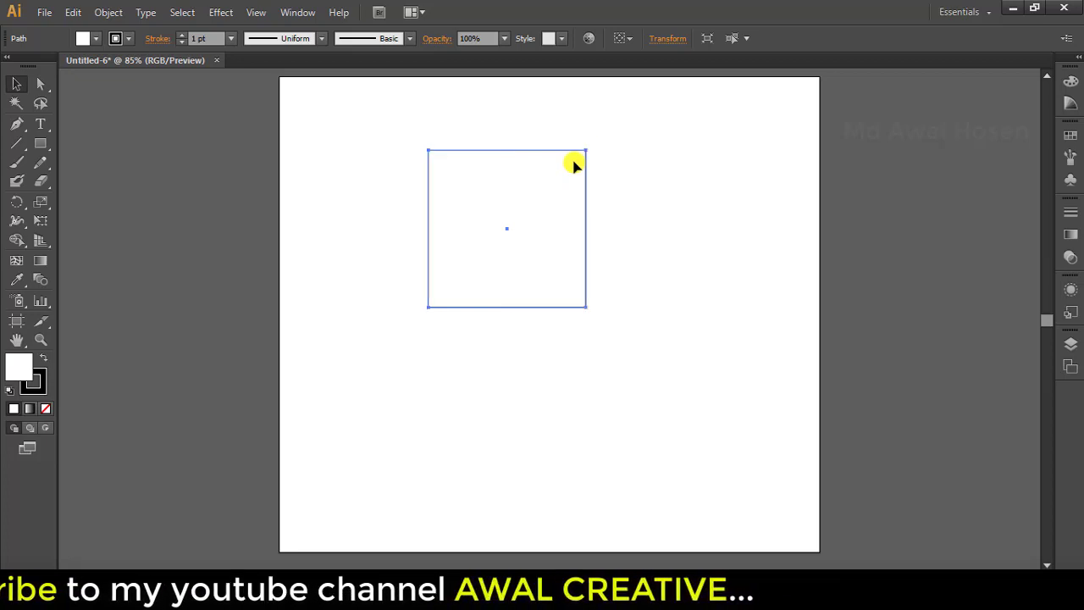
pyautogui.hotkey('ctrl', 'shift', 'b')
pyautogui.hotkey('ctrl', 'y')
pyautogui.hotkey('ctrl', 'y')
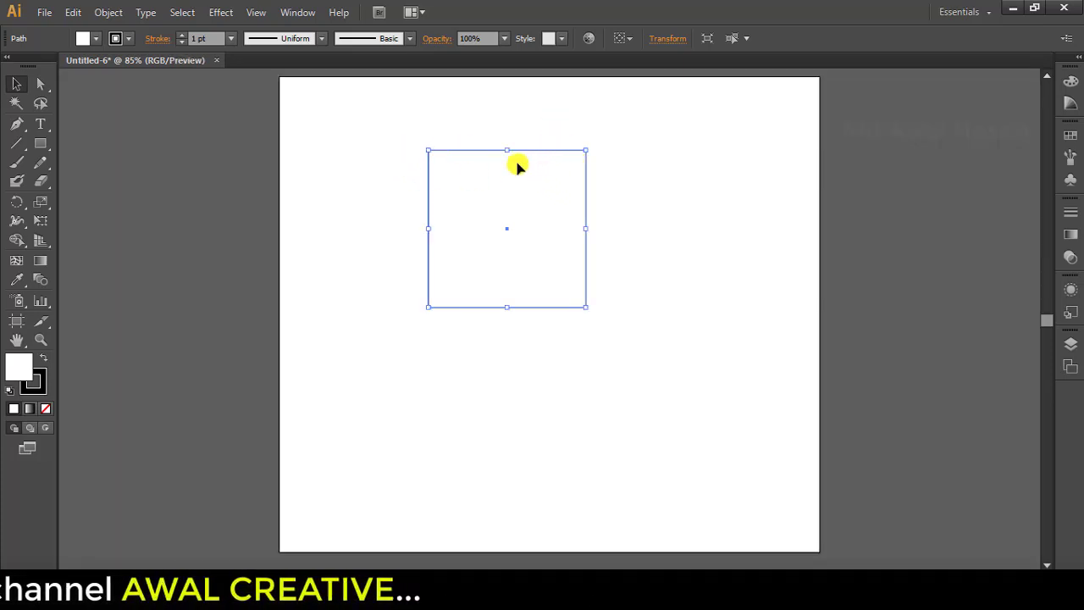
pyautogui.click(519, 183)
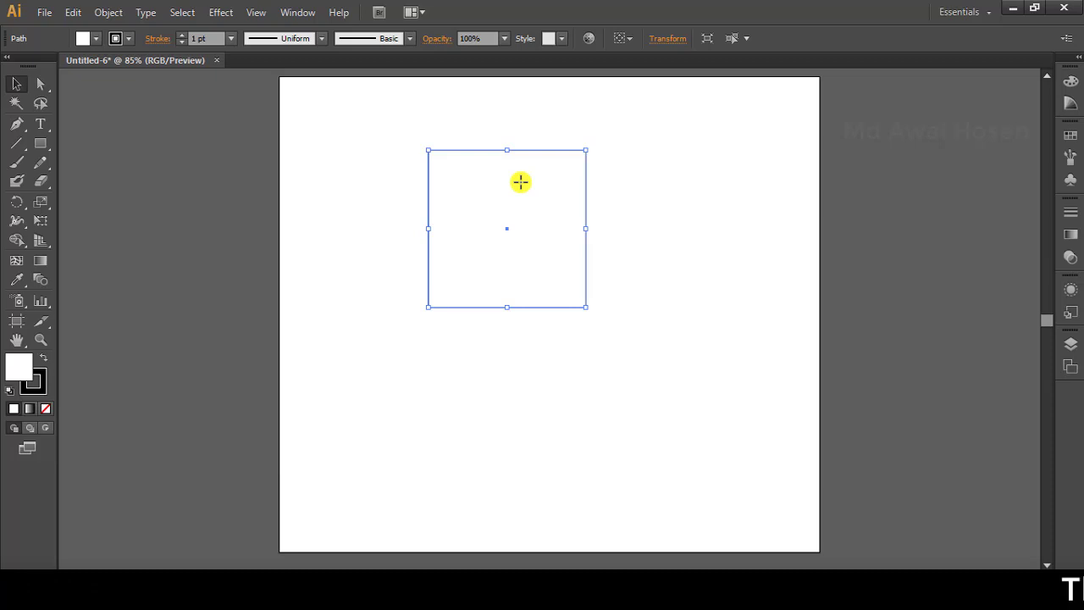
# - Drag the square into the artboard's top-left corner
pyautogui.moveTo(536, 182)
pyautogui.mouseDown()
pyautogui.moveTo(406, 150)
pyautogui.moveTo(388, 131)
pyautogui.mouseUp()
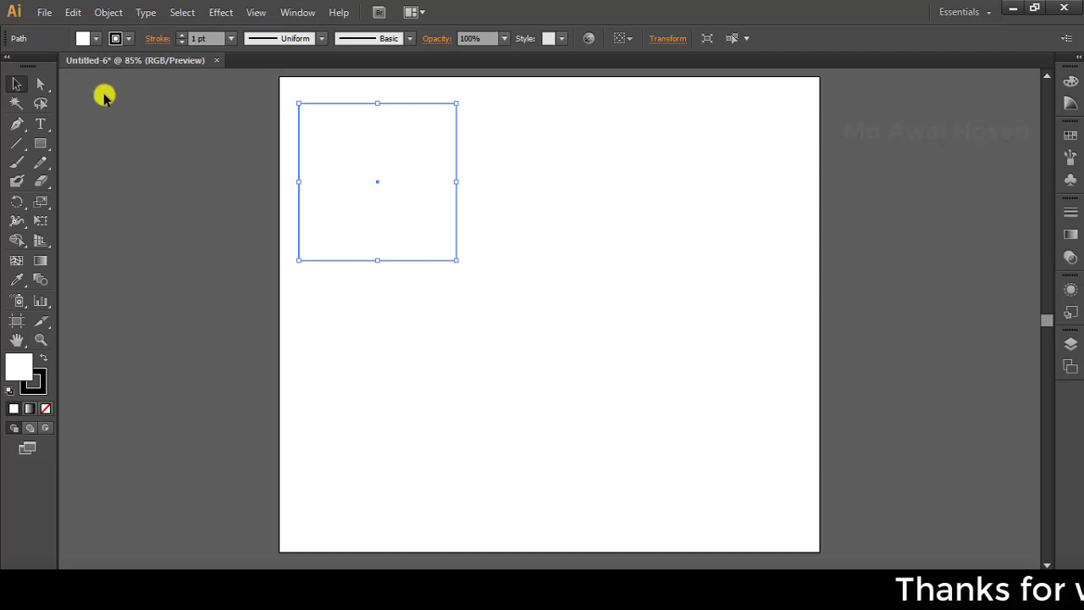
pyautogui.click(10, 86)
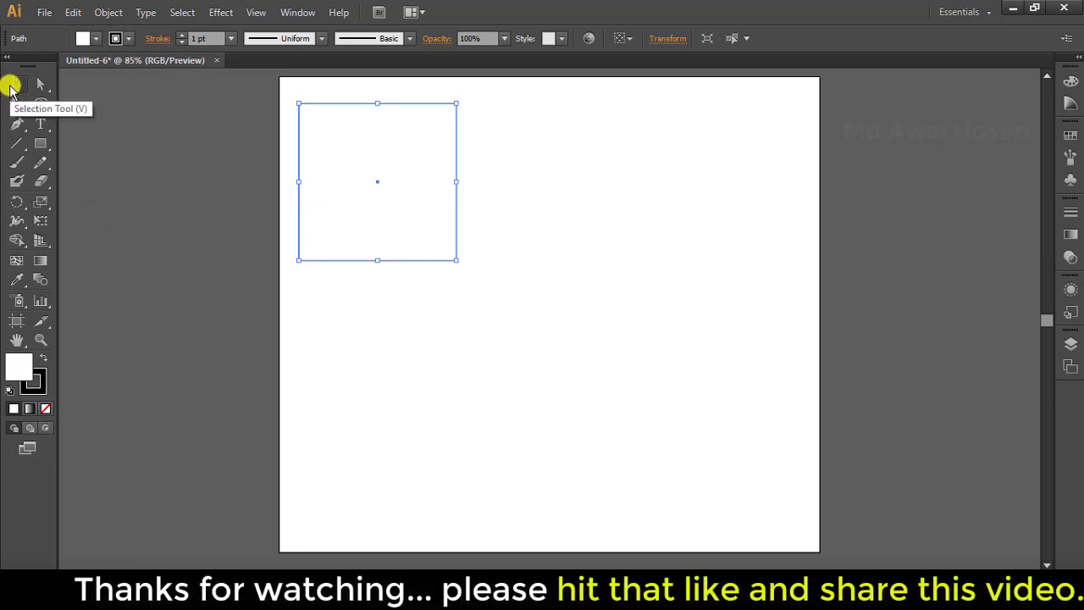
# - Copy the square and paste a duplicate onto the artboard using the Edit menu
pyautogui.click(383, 140)
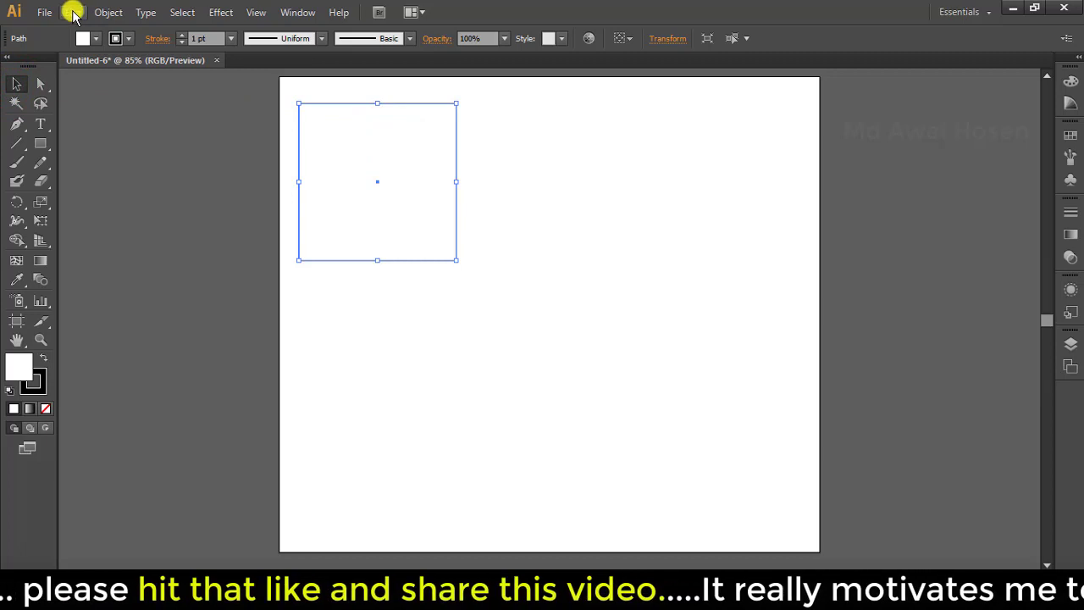
pyautogui.click(73, 12)
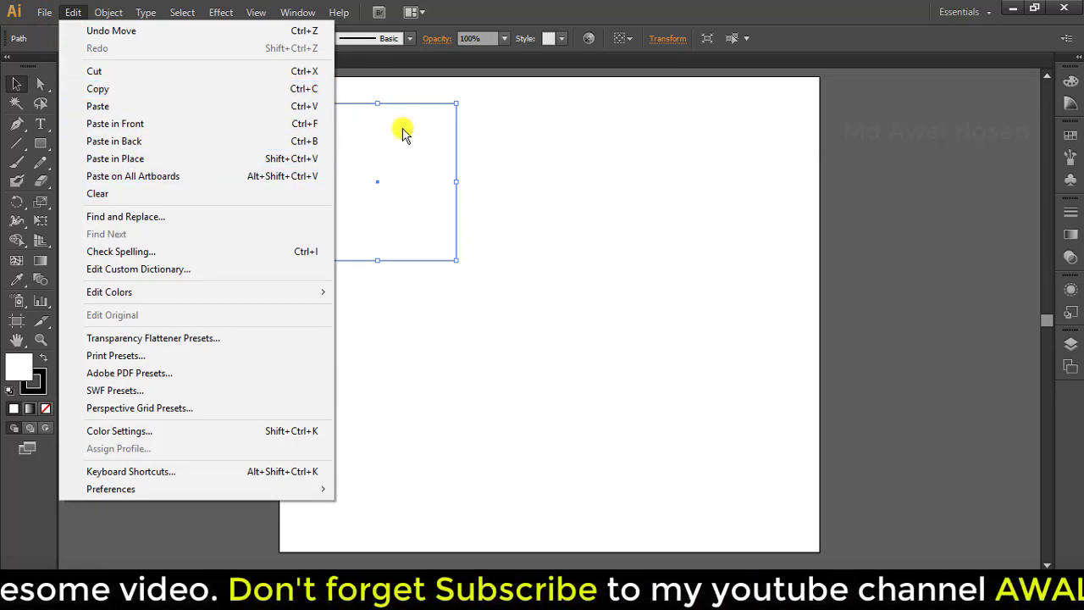
pyautogui.click(131, 88)
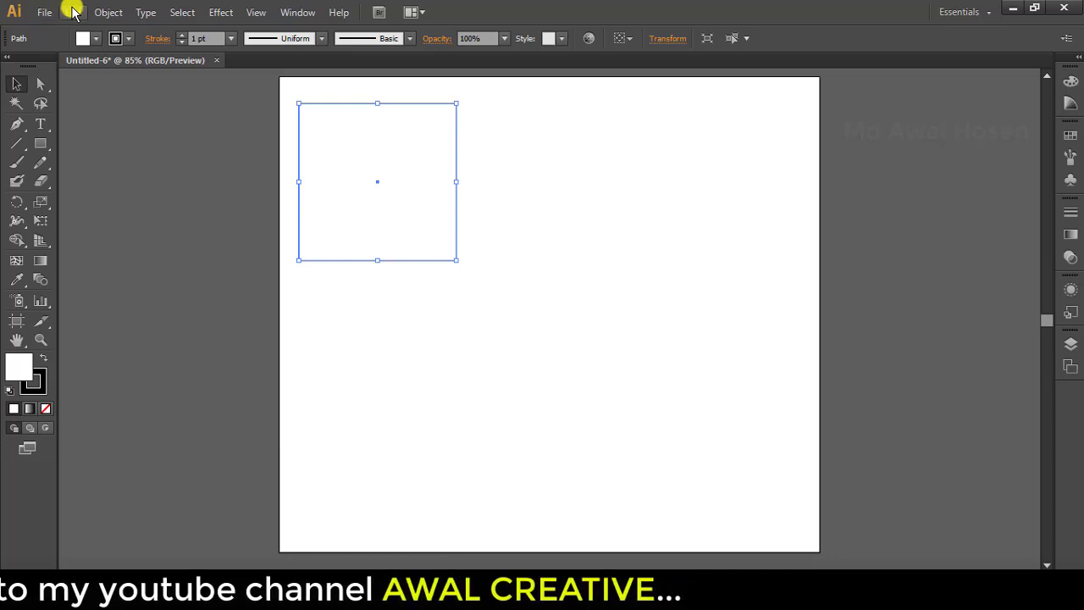
pyautogui.click(73, 12)
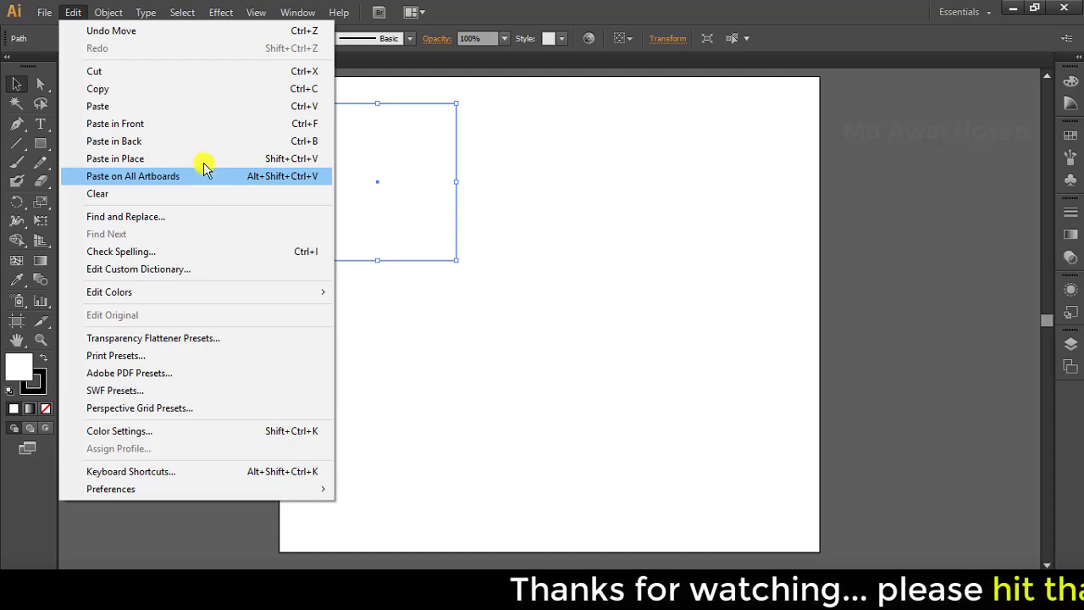
pyautogui.click(112, 108)
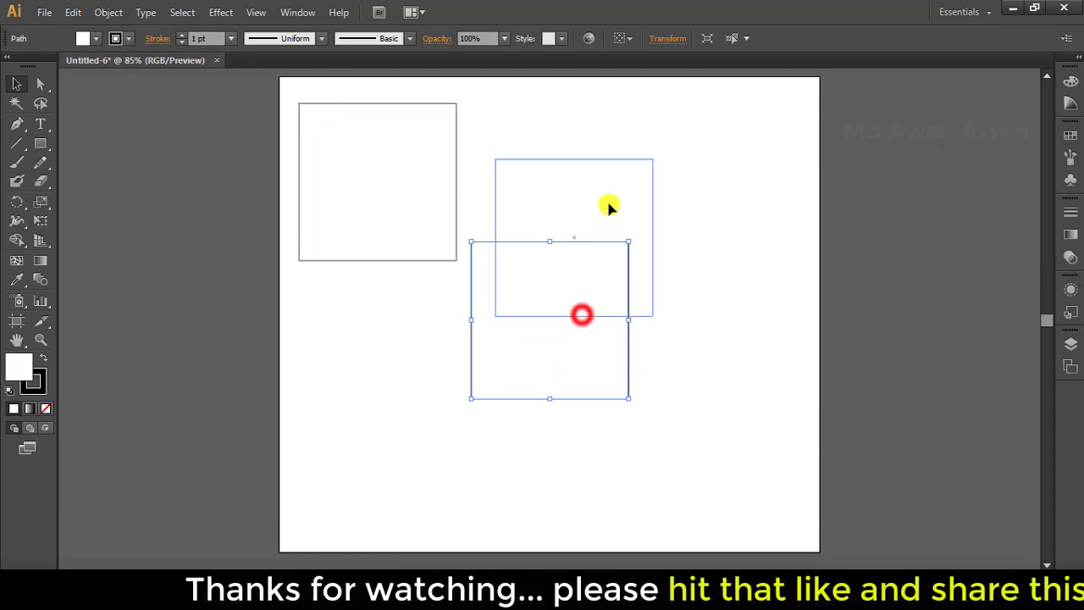
# - Set the pasted square beside the original and Alt-drag a copy into the lower half
pyautogui.moveTo(581, 314); pyautogui.dragTo(617, 173)
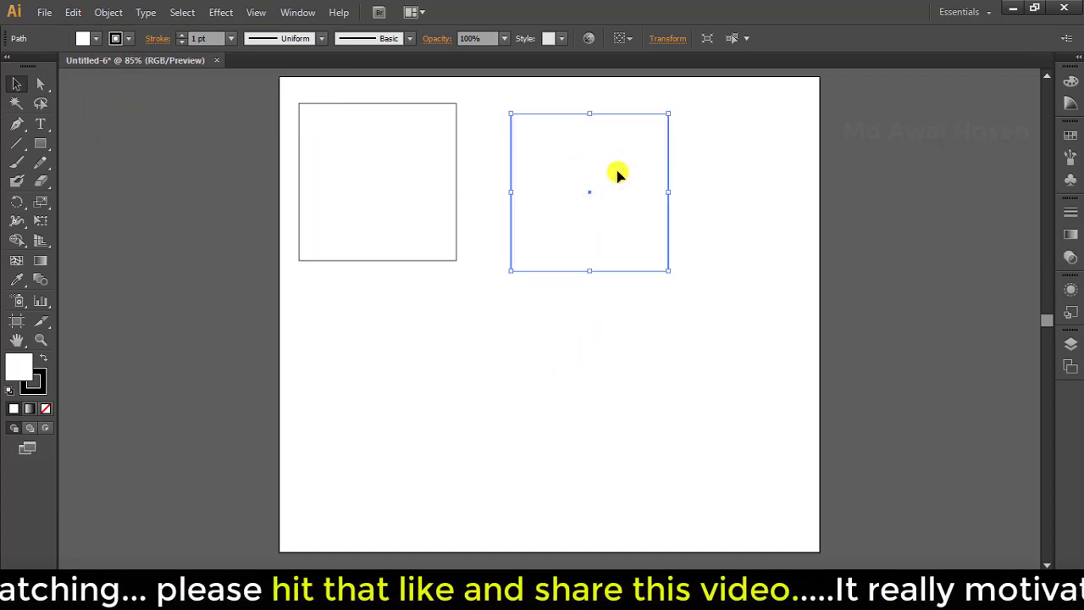
pyautogui.hotkey('ctrl', 'shift', 'b')
pyautogui.hotkey('ctrl', 'shift', 'b')
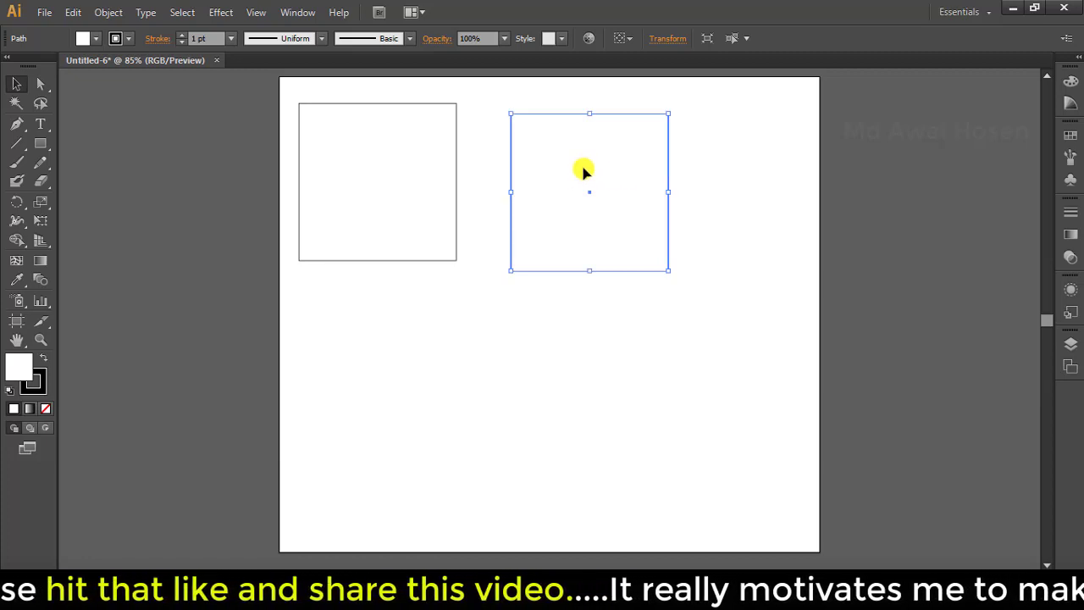
pyautogui.click(612, 147)
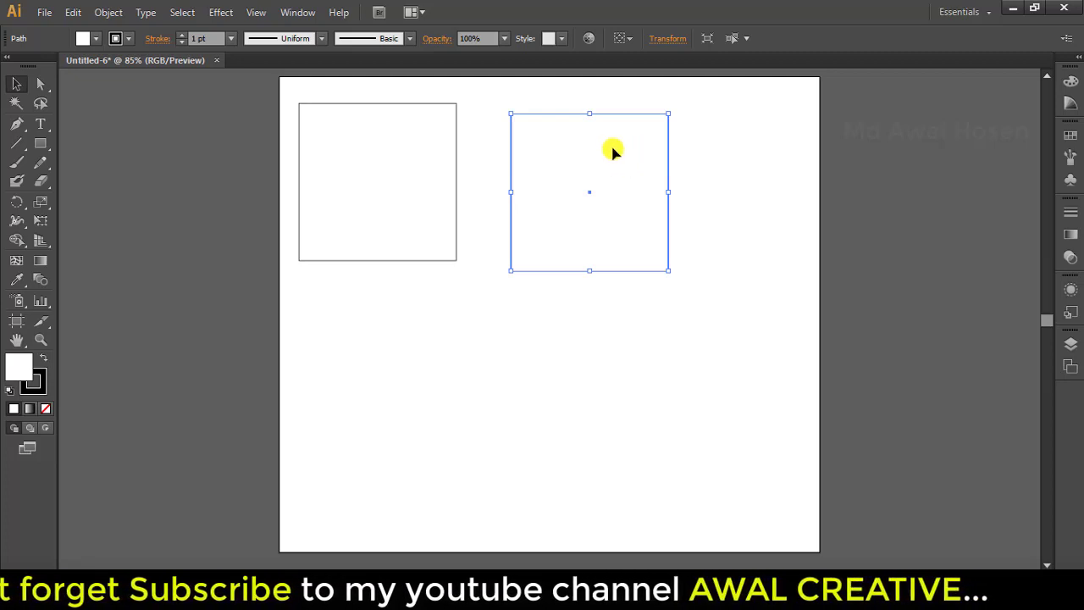
pyautogui.moveTo(613, 150)
pyautogui.mouseDown()
pyautogui.moveTo(497, 340)
pyautogui.moveTo(733, 357)
pyautogui.mouseUp()
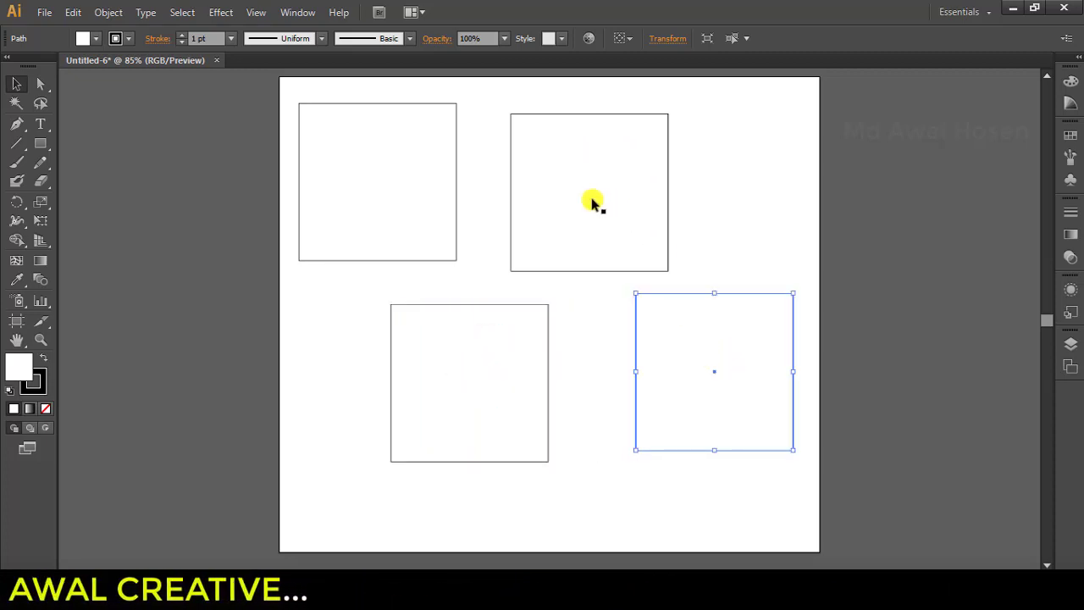
pyautogui.click(635, 187)
# - Shrink the upper-middle square and paste a same-size copy at the upper right
pyautogui.moveTo(666, 113); pyautogui.dragTo(601, 182)
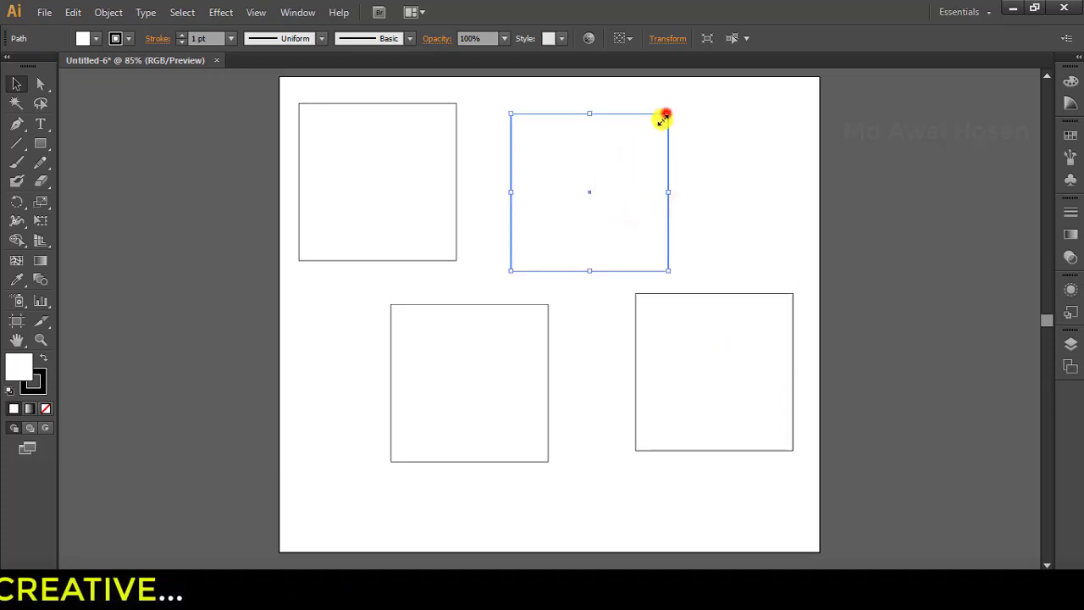
pyautogui.click(564, 198)
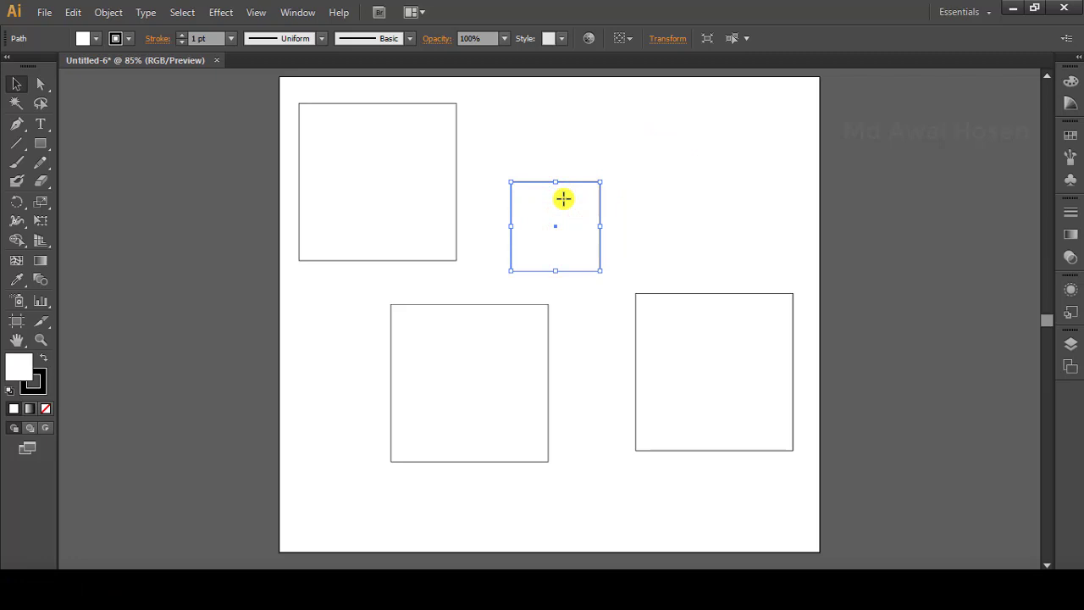
pyautogui.hotkey('ctrl', 'shift', 'b')
pyautogui.hotkey('ctrl', 'shift', 'b')
pyautogui.click(647, 152)
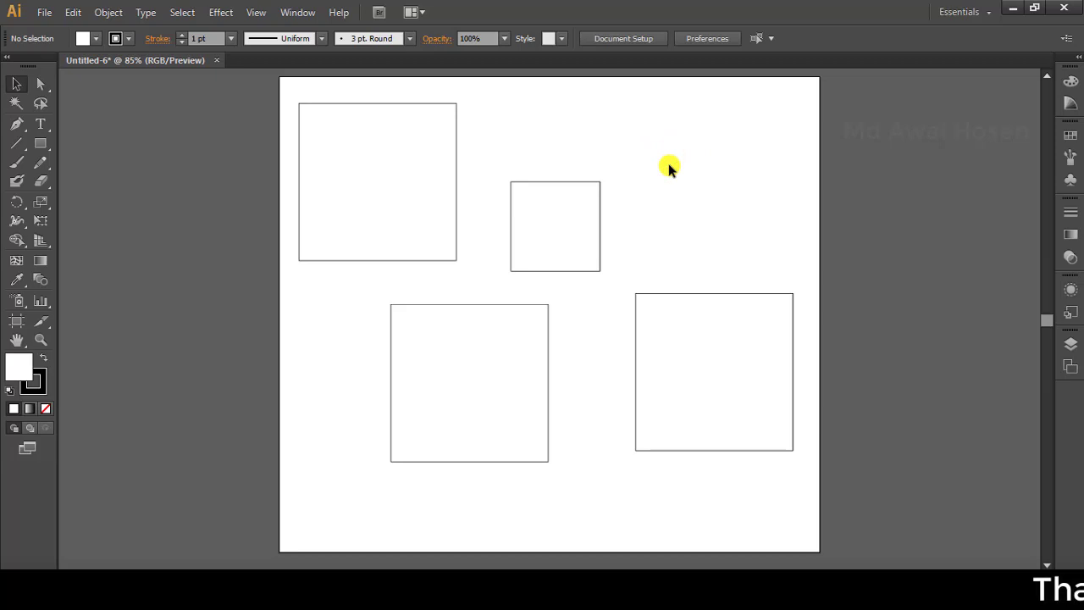
pyautogui.hotkey('ctrl', 'v')
pyautogui.moveTo(548, 301); pyautogui.dragTo(694, 155)
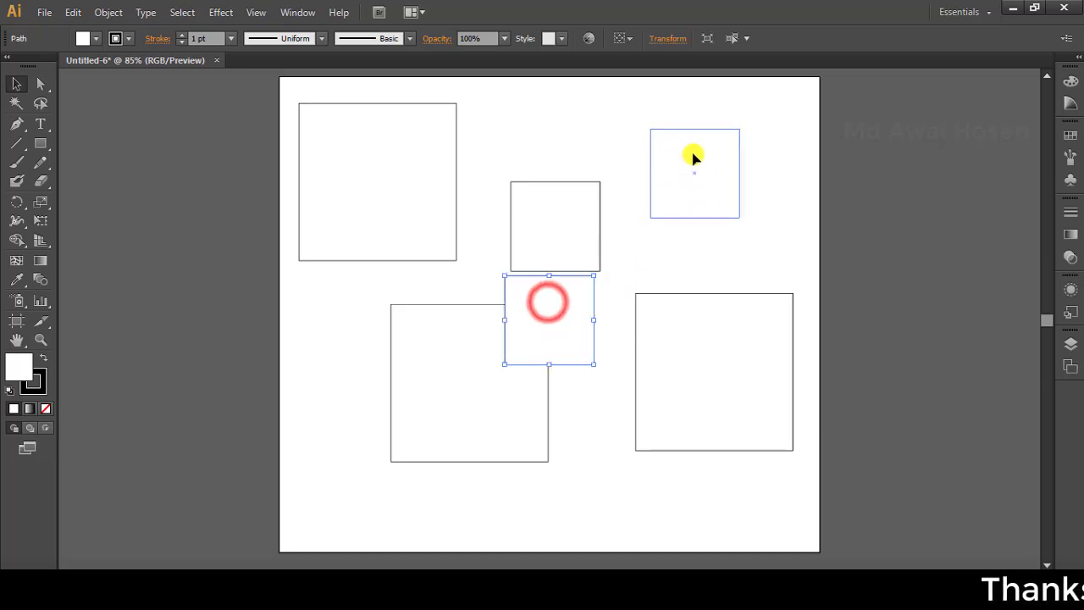
pyautogui.click(564, 222)
pyautogui.click(689, 168)
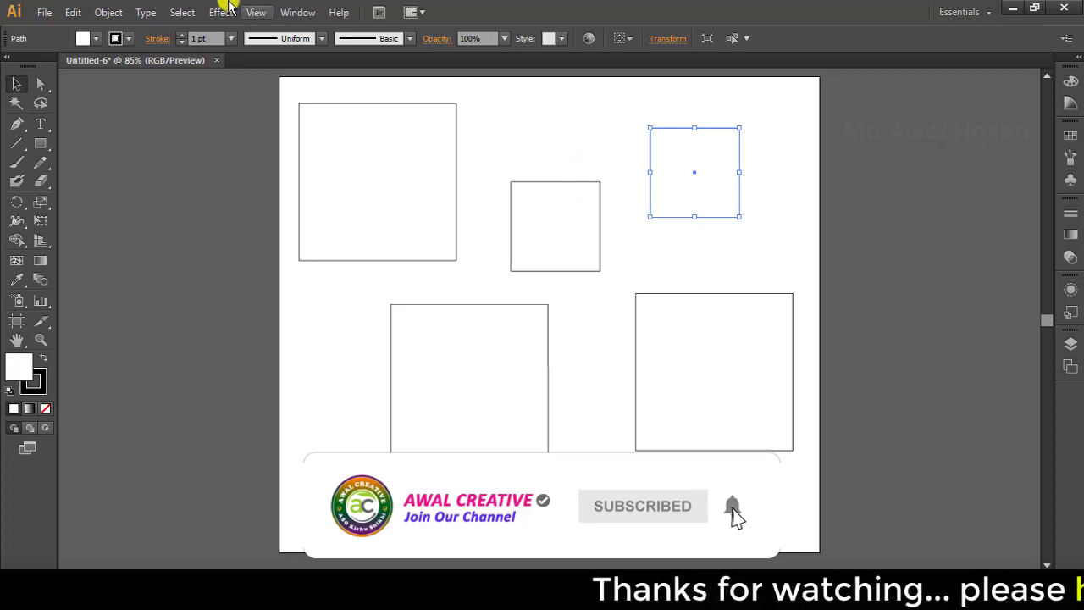
pyautogui.click(73, 12)
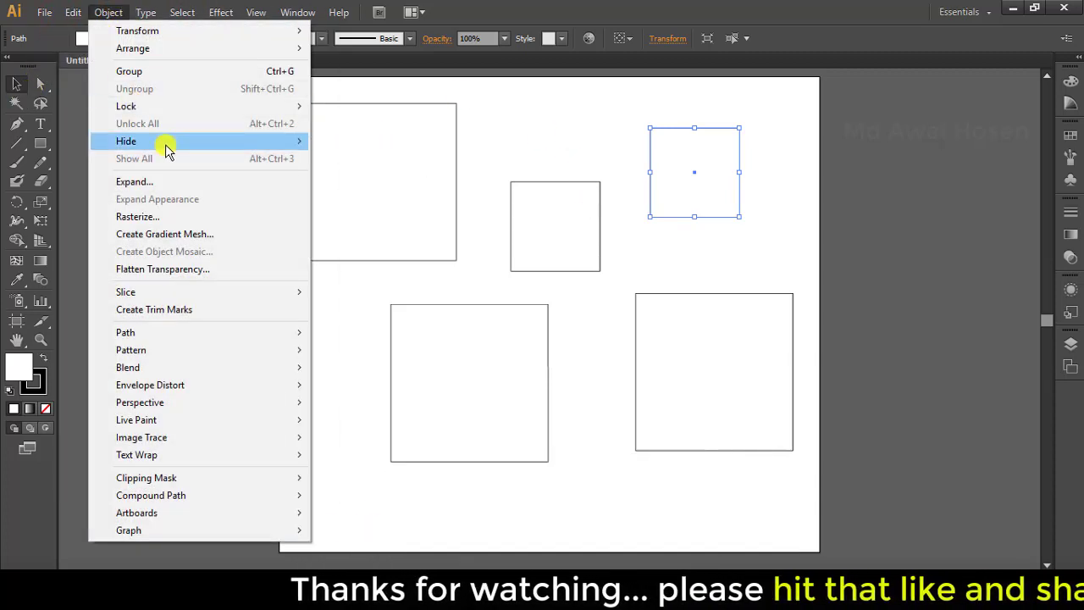
pyautogui.click(537, 127)
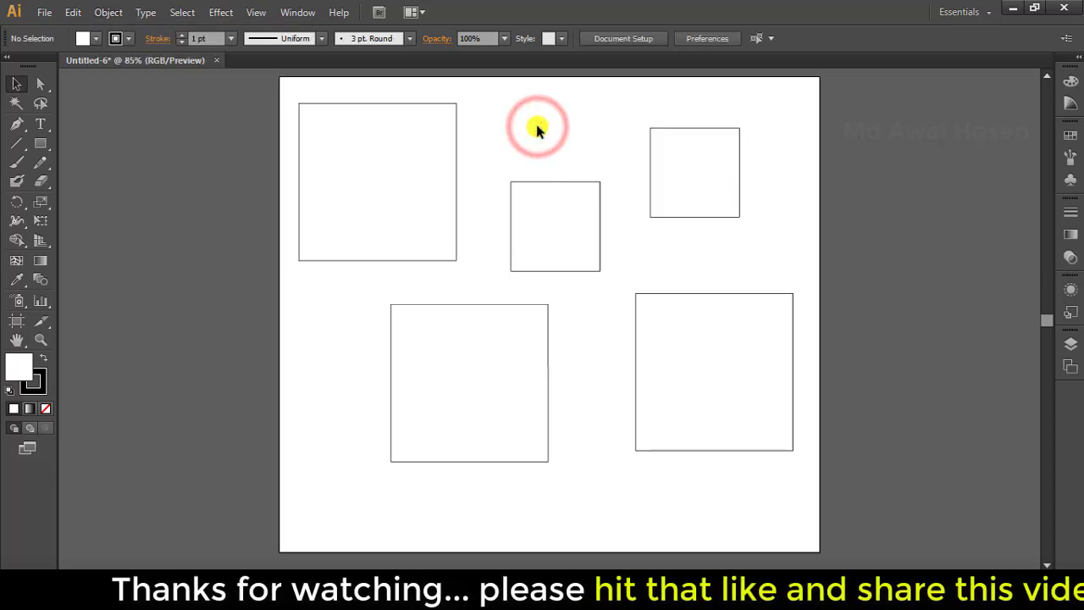
pyautogui.click(535, 237)
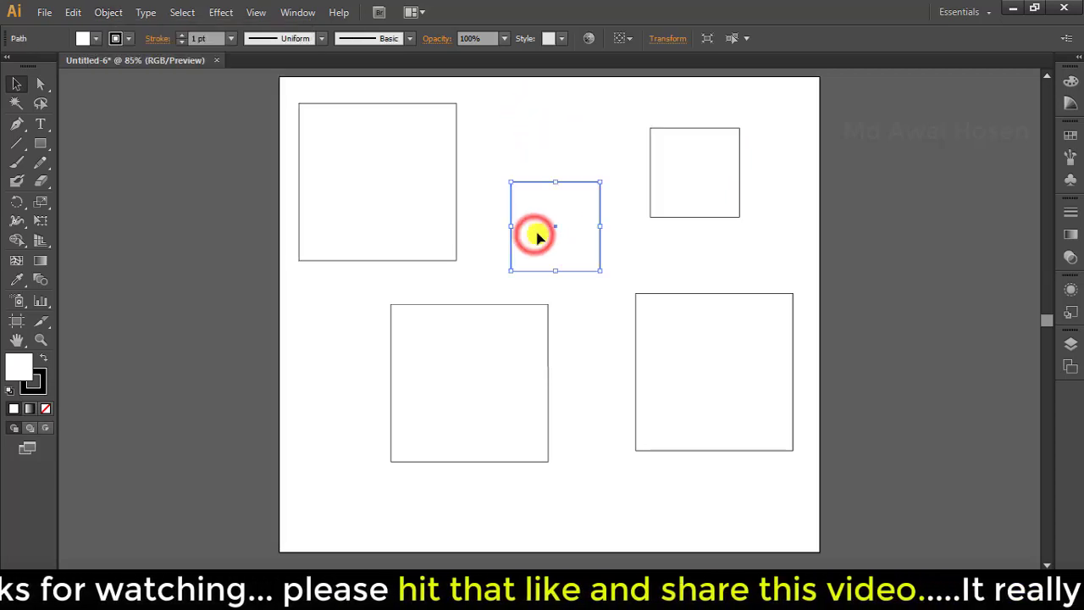
pyautogui.moveTo(548, 250)
pyautogui.mouseDown()
pyautogui.moveTo(554, 133)
pyautogui.moveTo(533, 153)
pyautogui.mouseUp()
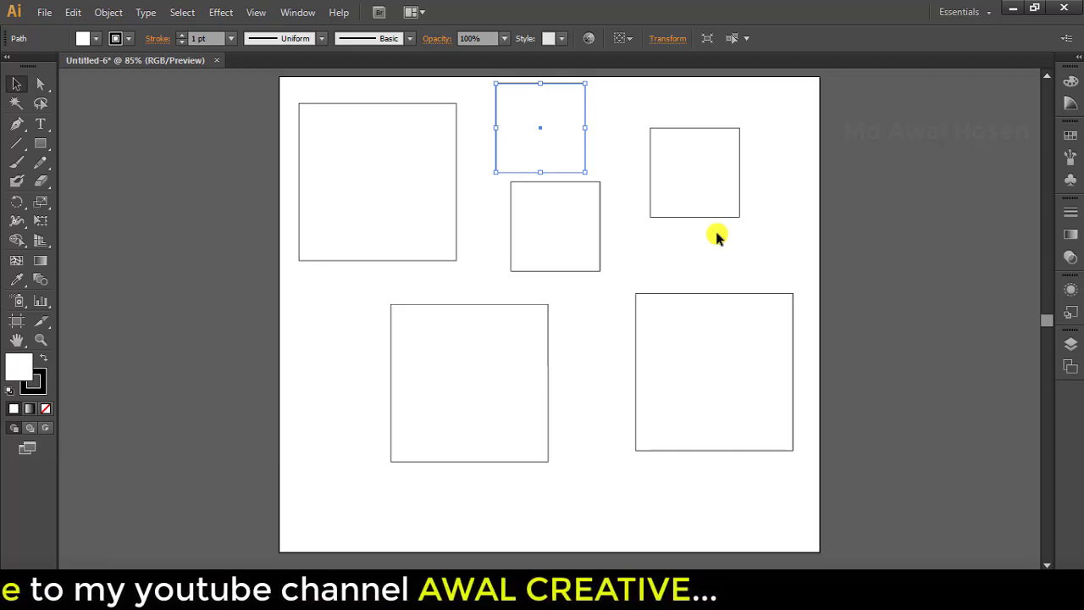
# - Delete all squares except the top-left one
pyautogui.press('Delete')
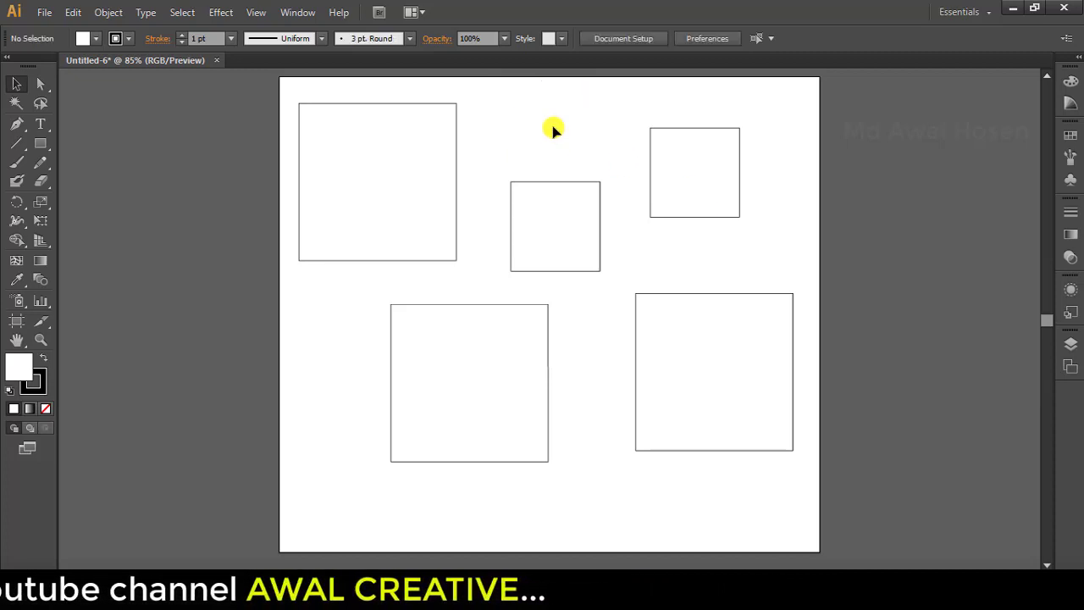
pyautogui.click(542, 225)
pyautogui.press('Delete')
pyautogui.click(677, 188)
pyautogui.press('Delete')
pyautogui.click(505, 347)
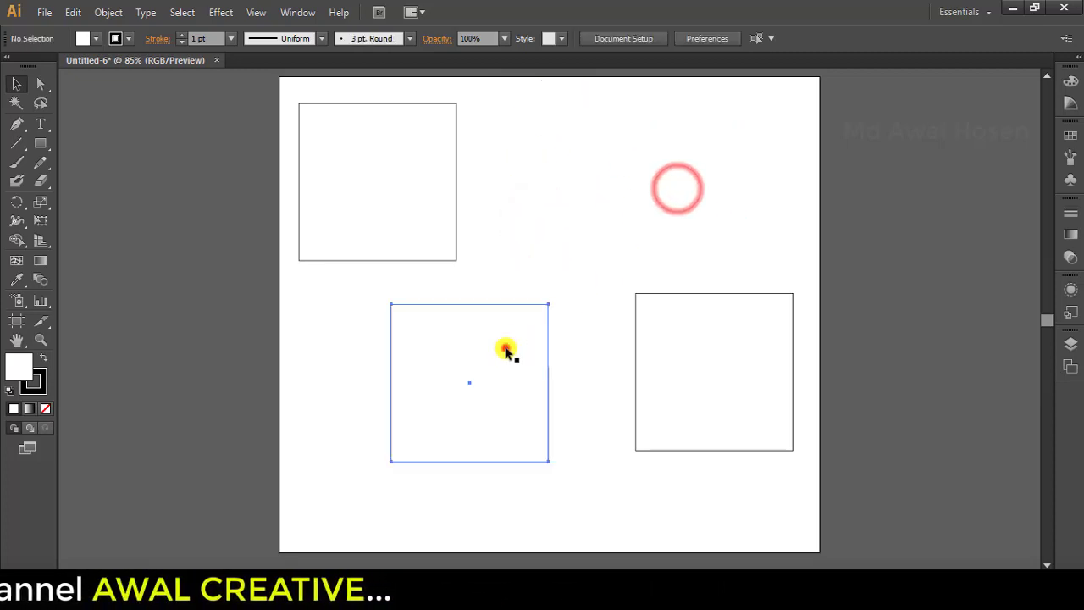
pyautogui.press('Delete')
pyautogui.click(674, 350)
pyautogui.press('Delete')
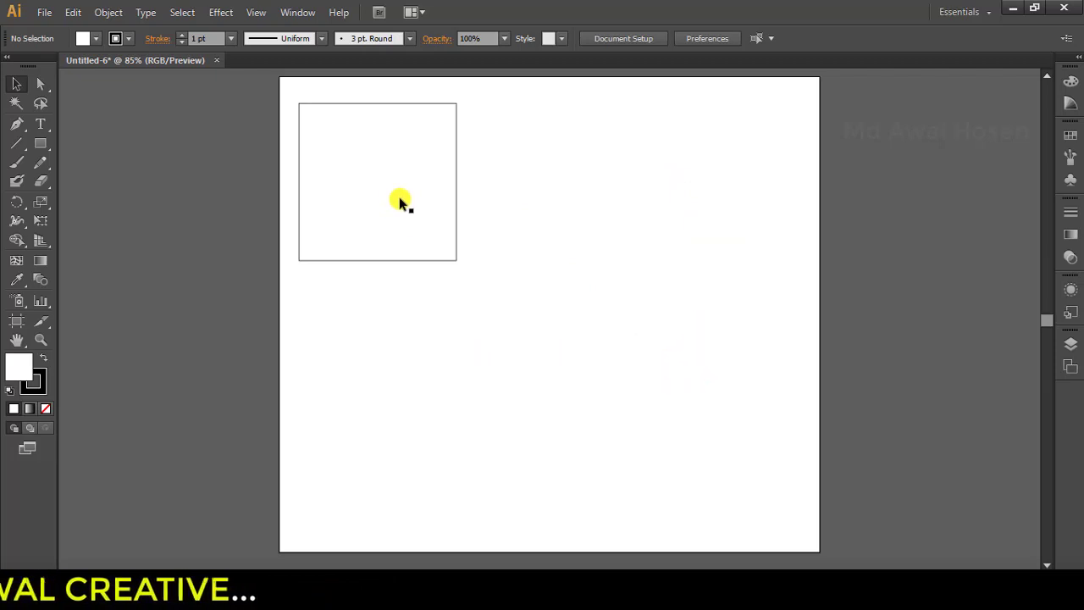
# - Move the remaining square into the corner, shrink it to about 70 × 70, and Alt-drag a copy right
pyautogui.click(400, 199)
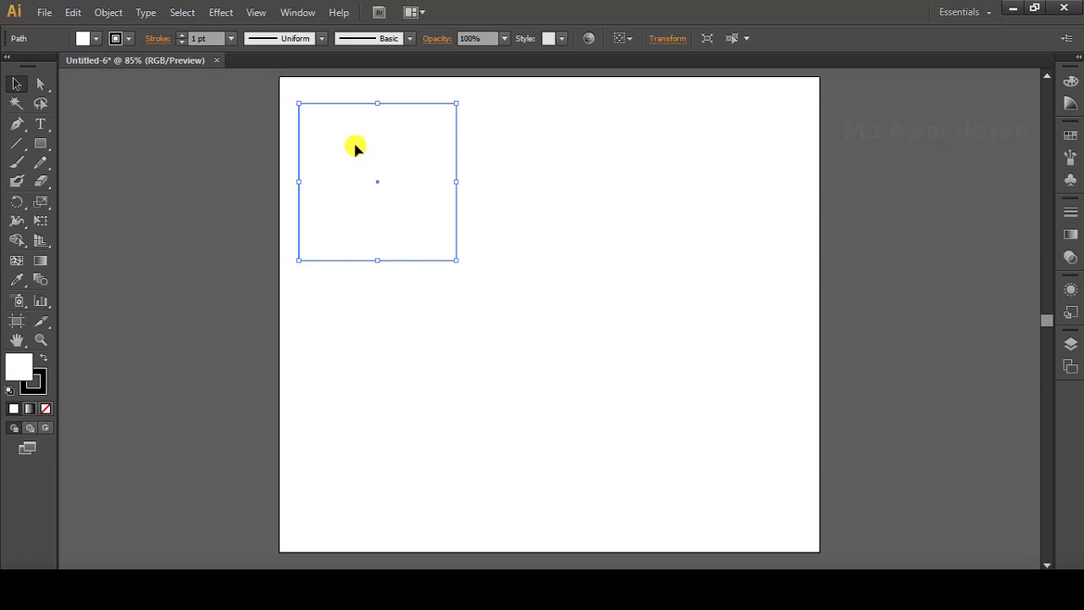
pyautogui.moveTo(355, 144); pyautogui.dragTo(352, 142)
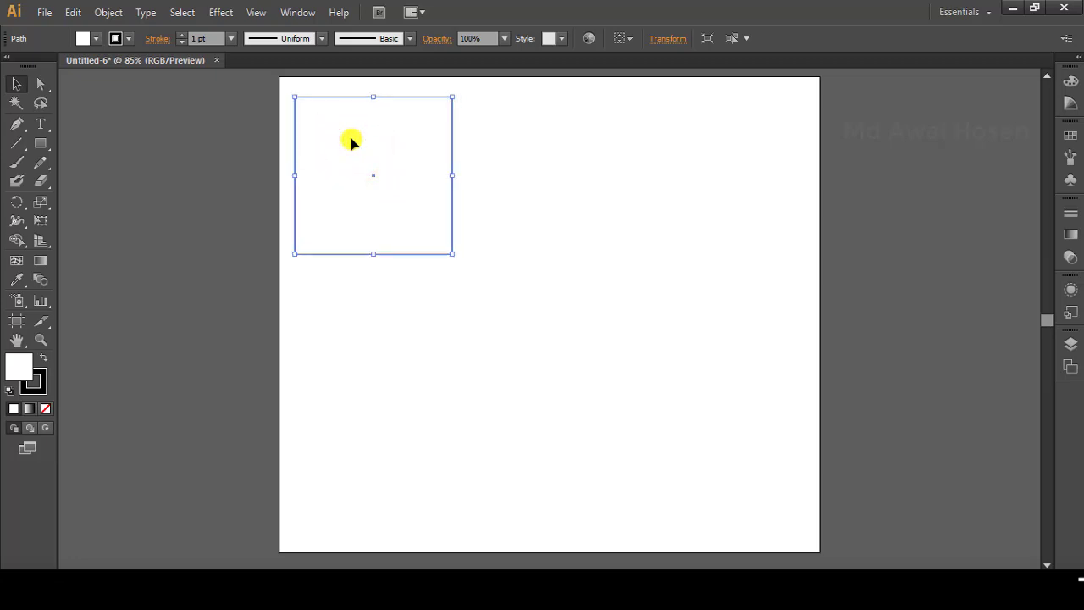
pyautogui.moveTo(339, 139); pyautogui.dragTo(334, 125)
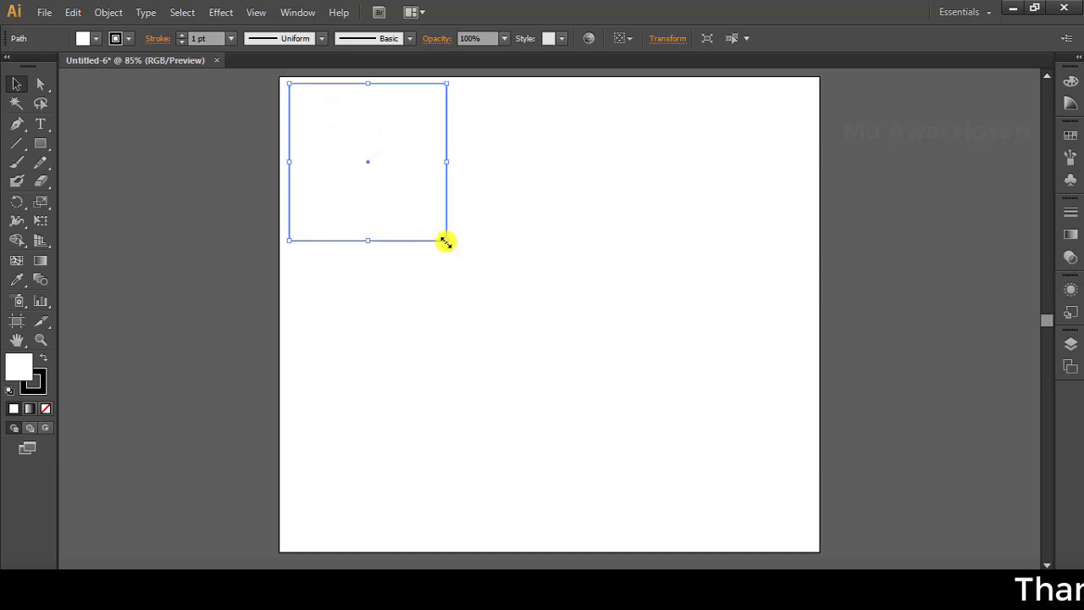
pyautogui.moveTo(446, 240); pyautogui.dragTo(347, 142)
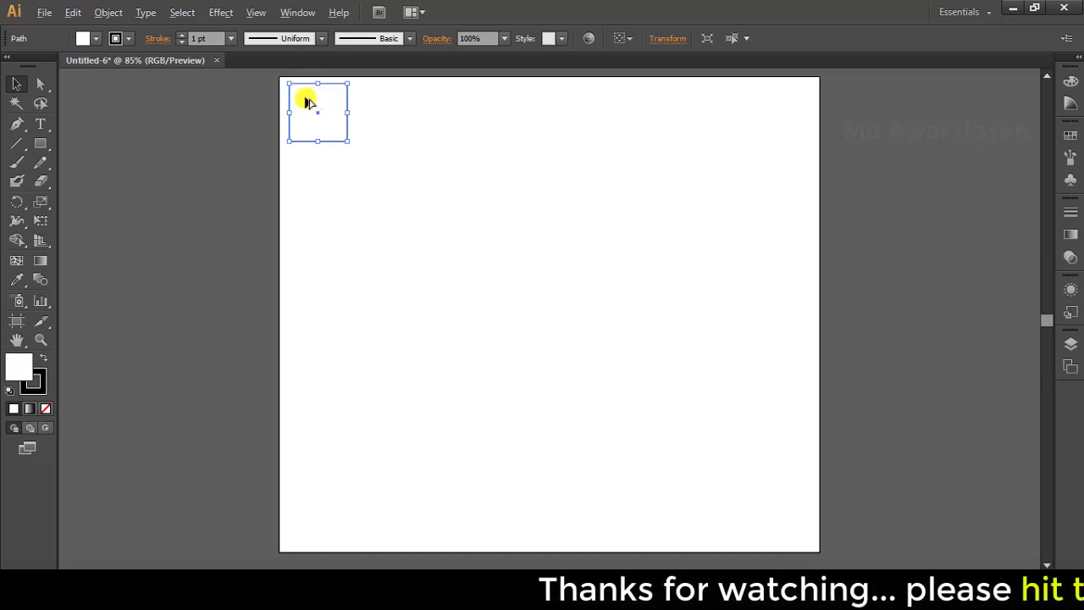
pyautogui.moveTo(308, 100); pyautogui.dragTo(383, 108)
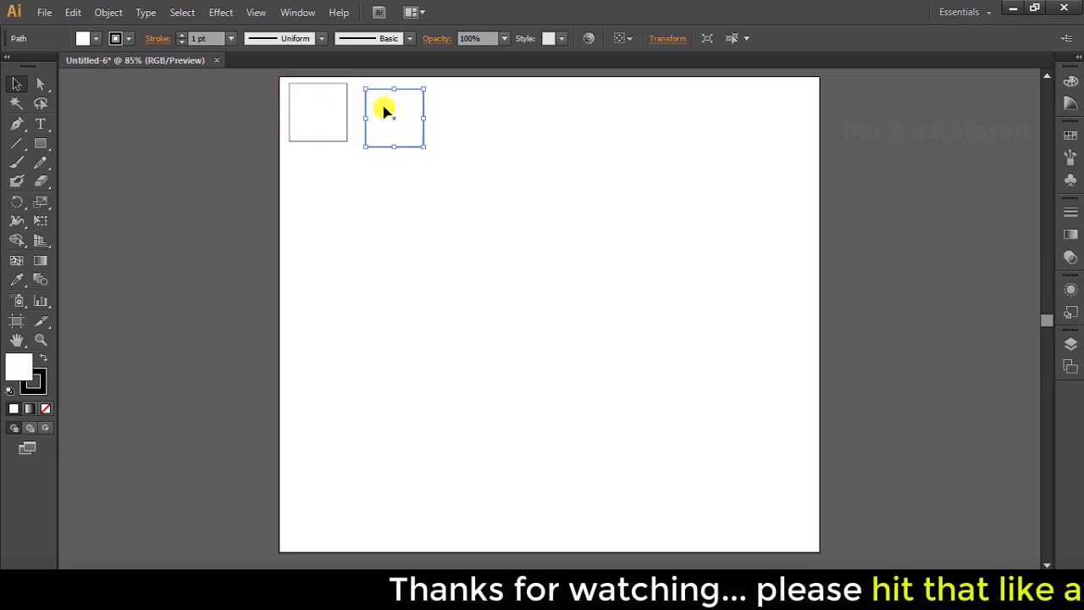
# - Try aligning the right square with the left one, then delete it
pyautogui.click(313, 100)
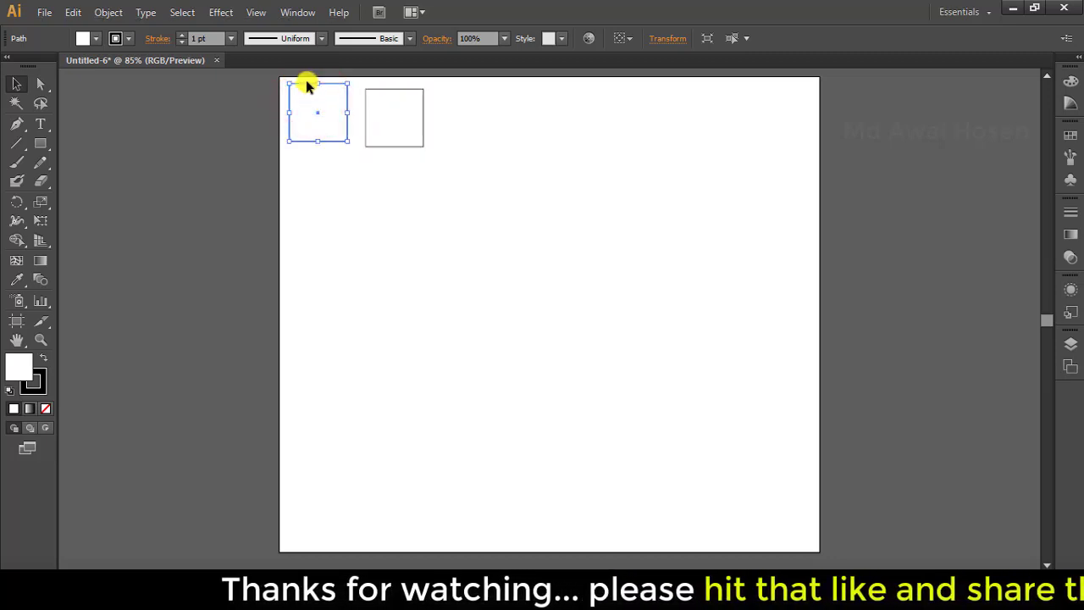
pyautogui.click(383, 104)
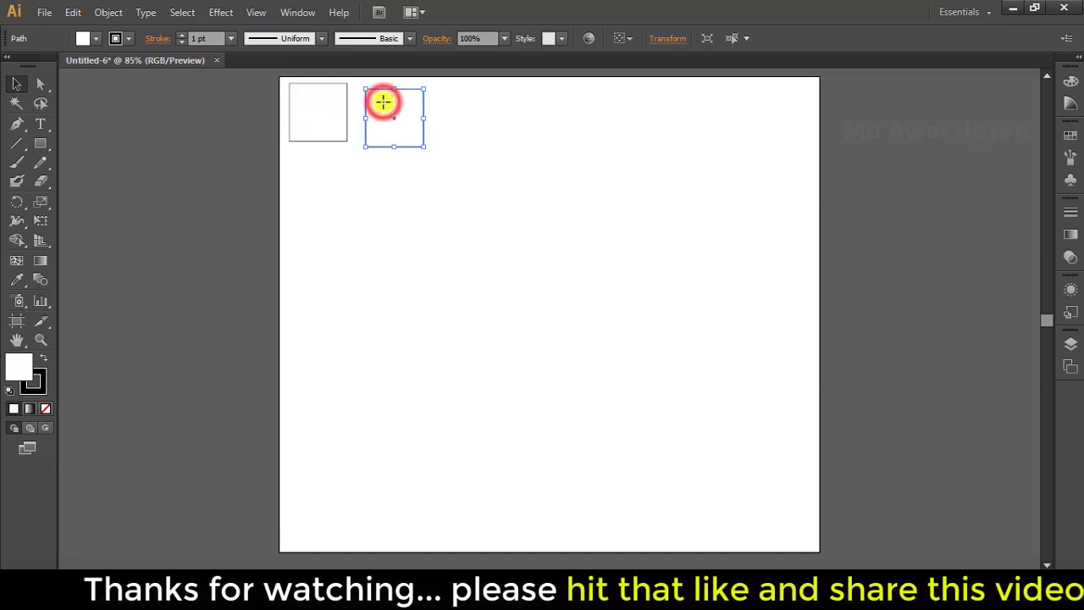
pyautogui.click(314, 108)
pyautogui.click(398, 79)
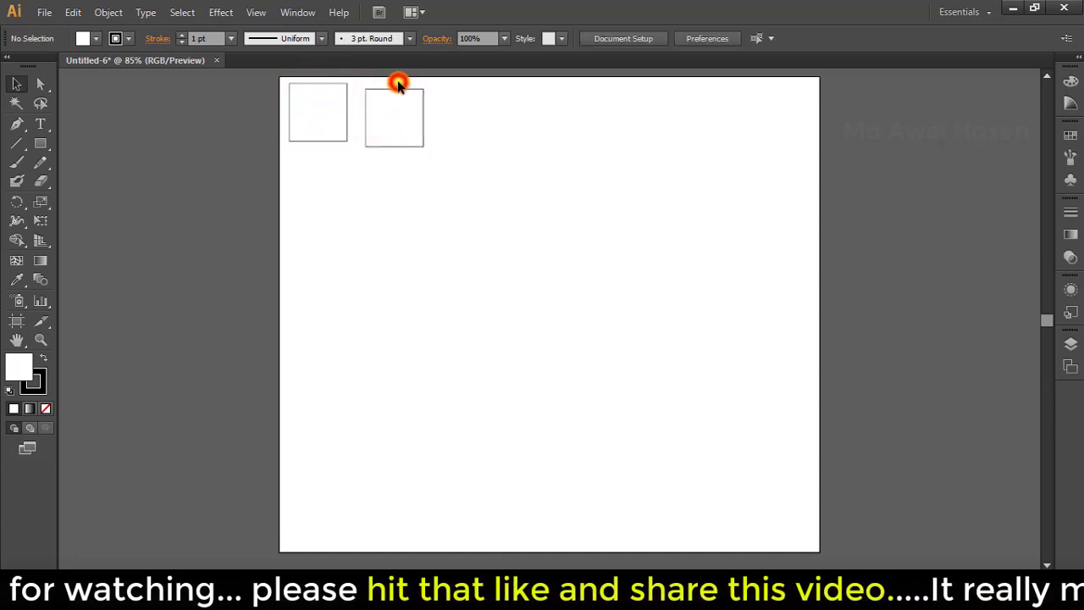
pyautogui.click(317, 92)
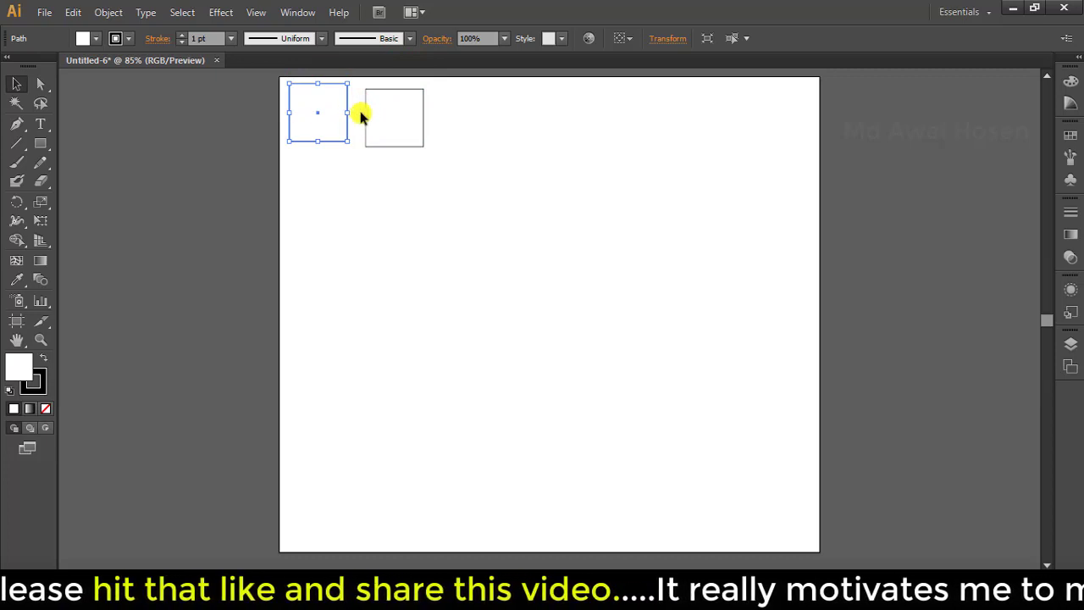
pyautogui.click(318, 110)
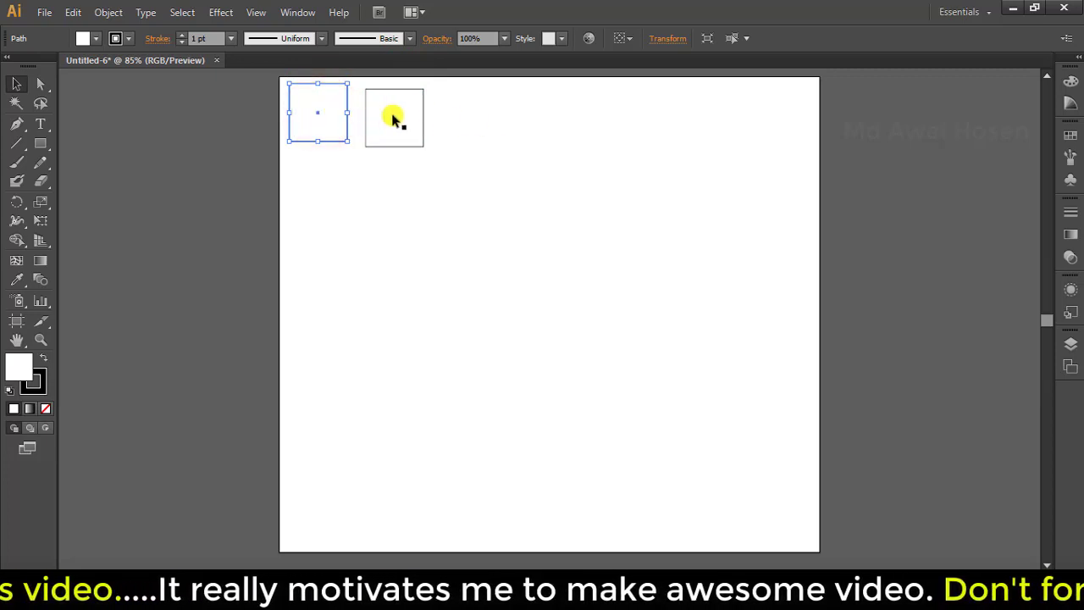
pyautogui.moveTo(394, 119); pyautogui.dragTo(393, 110)
pyautogui.press('Delete')
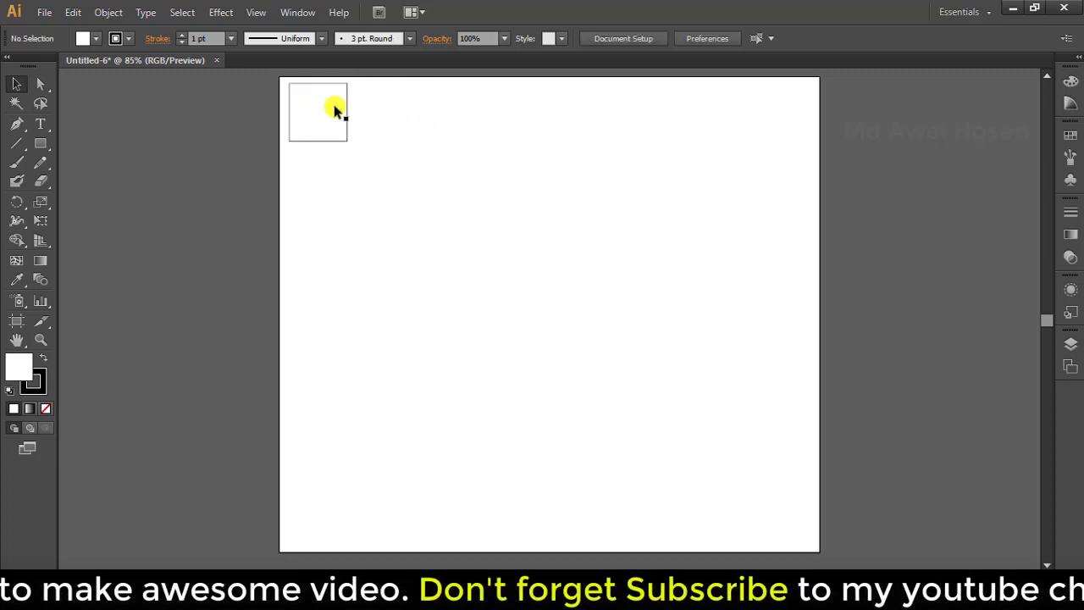
# - Alt-drag a new copy of the small square snugly beside the original along the top edge
pyautogui.click(331, 105)
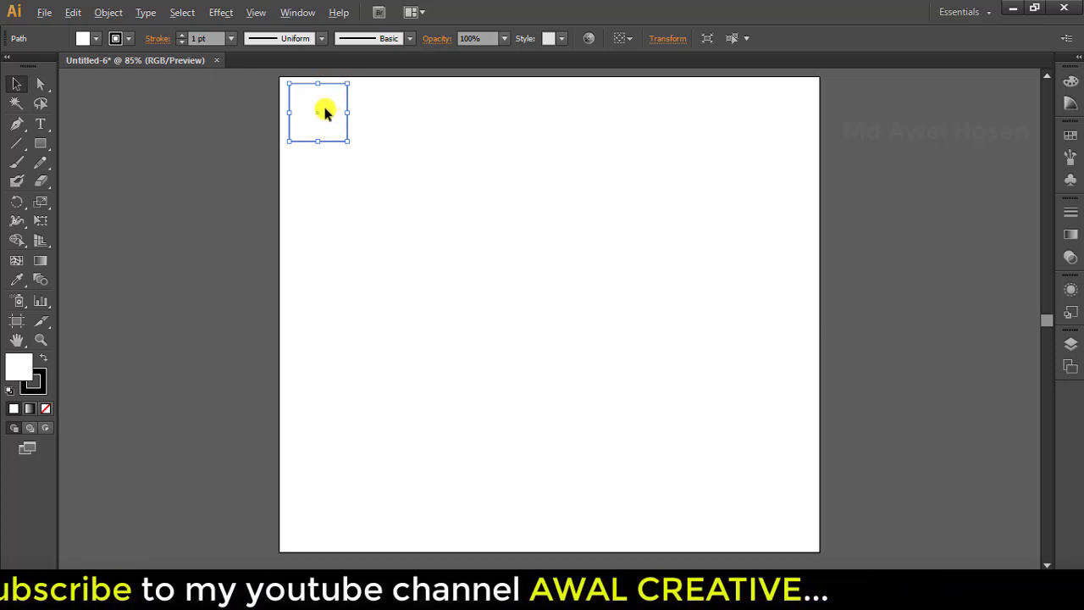
pyautogui.click(325, 107)
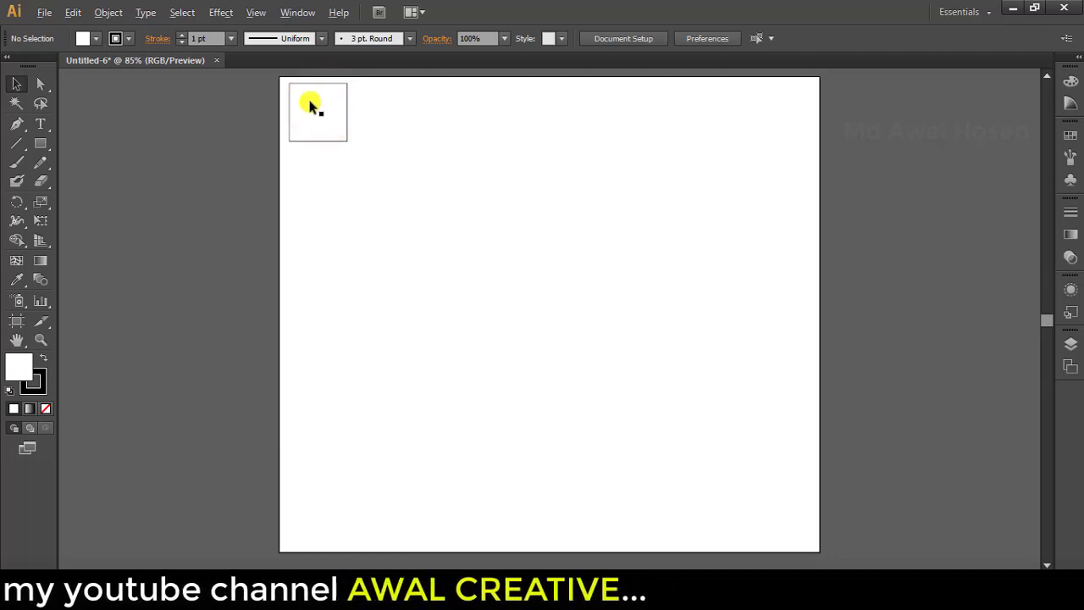
pyautogui.click(311, 102)
pyautogui.moveTo(316, 104); pyautogui.dragTo(377, 105)
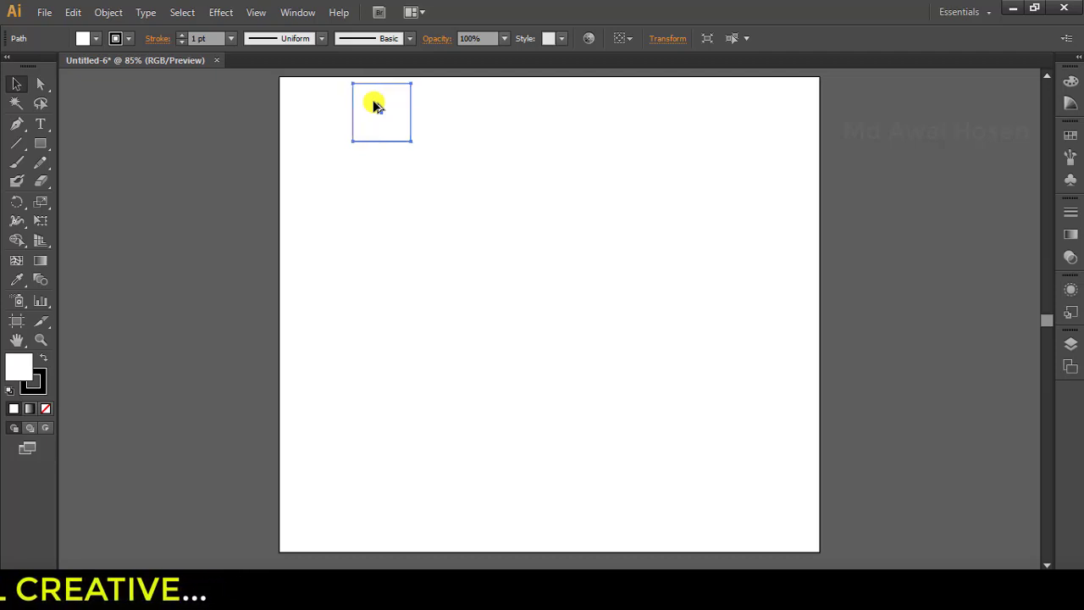
pyautogui.hotkey('ctrl', 'z')
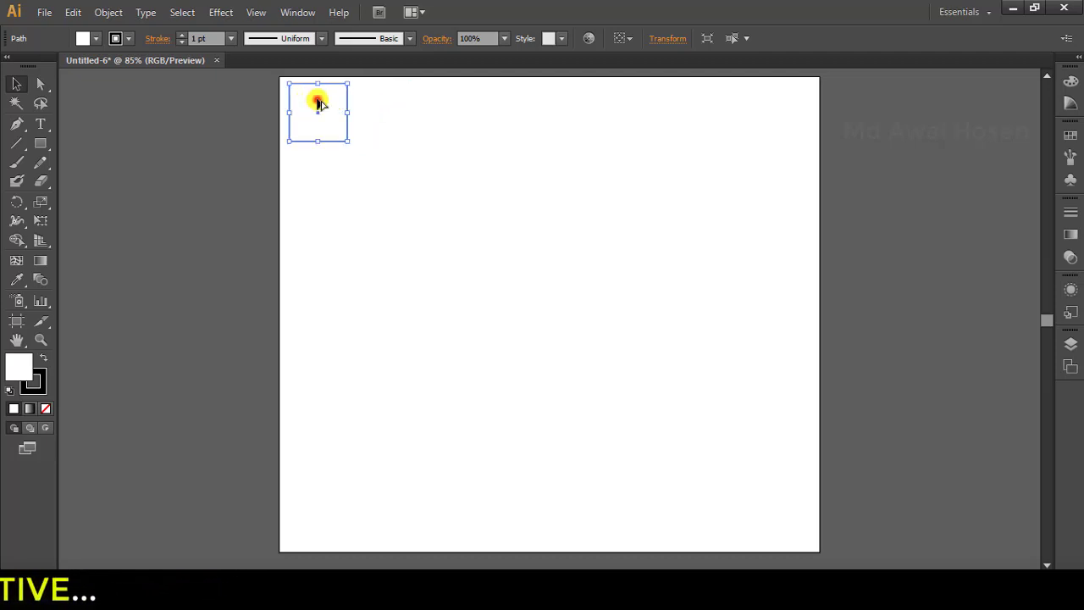
pyautogui.moveTo(315, 101); pyautogui.dragTo(377, 103)
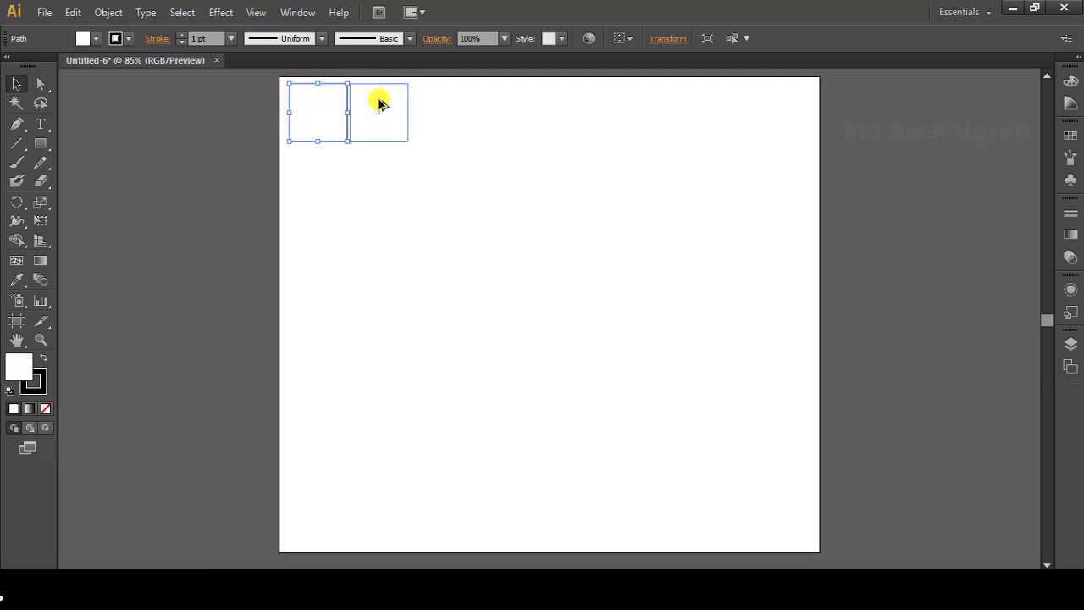
pyautogui.moveTo(377, 104); pyautogui.dragTo(380, 103)
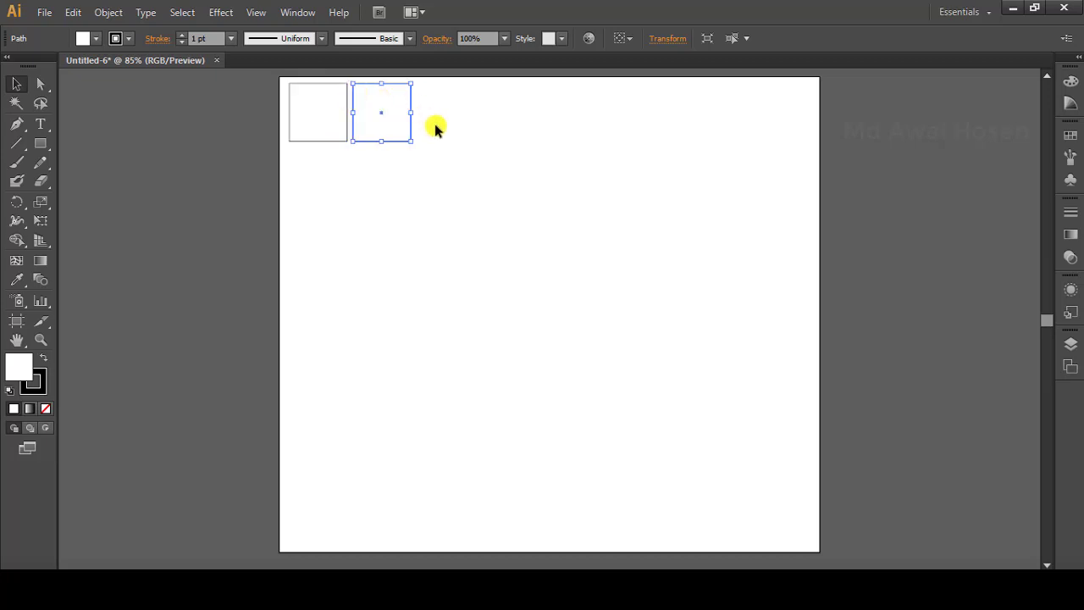
pyautogui.click(449, 149)
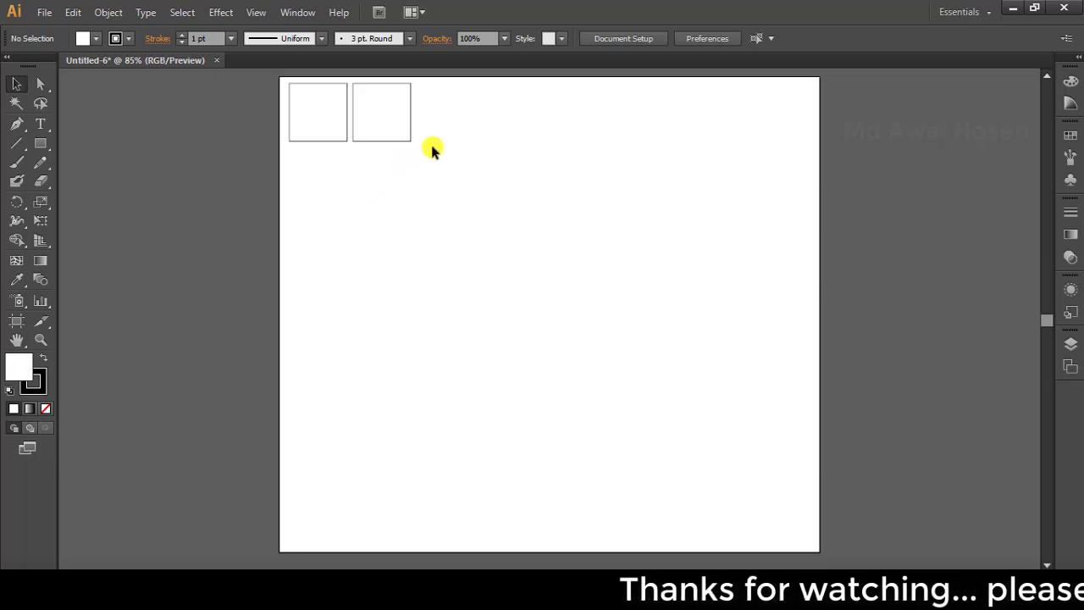
# - Extend the top row of small squares with repeated Transform Again (Ctrl+D) on the second square
pyautogui.click(368, 117)
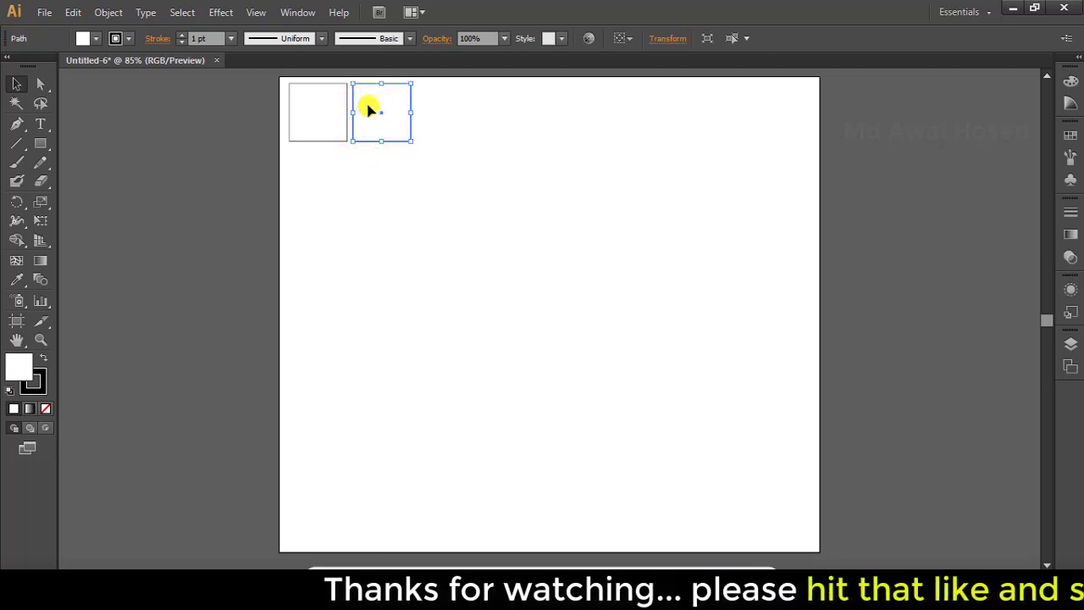
pyautogui.click(461, 128)
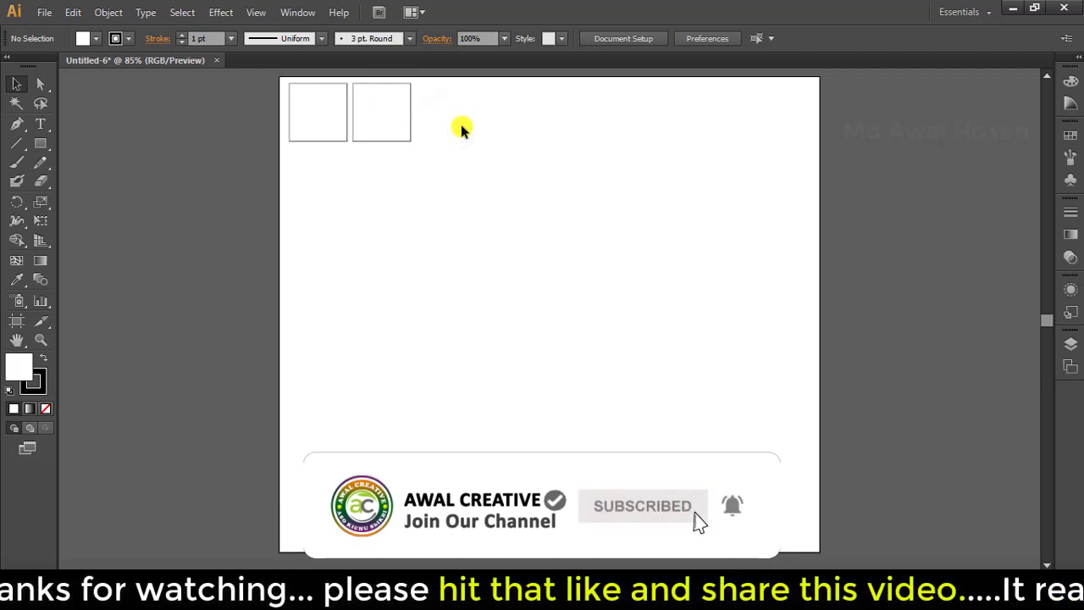
pyautogui.click(391, 119)
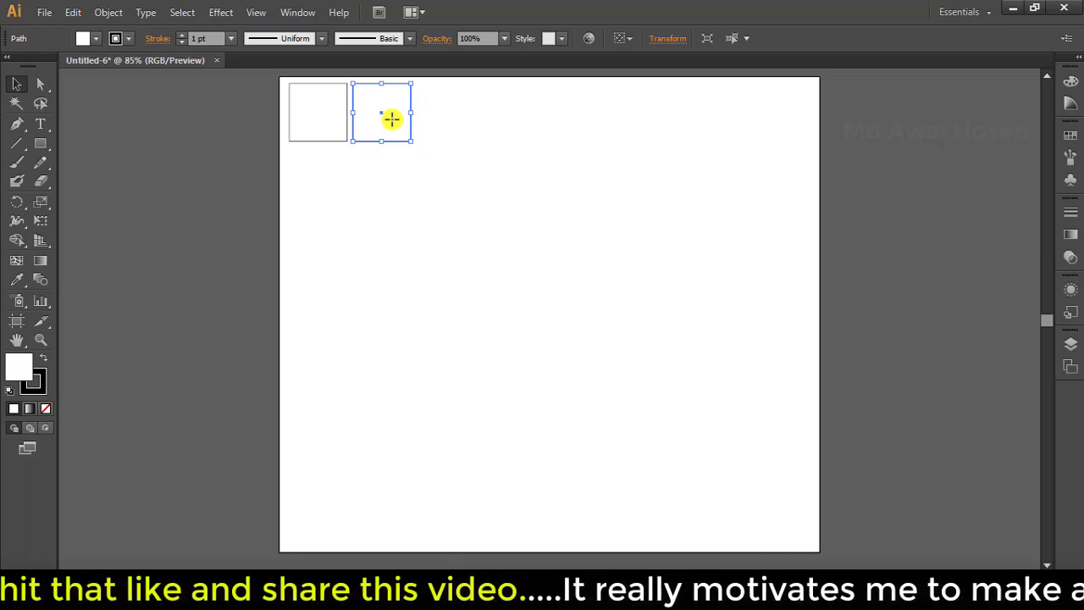
pyautogui.hotkey('ctrl', 'd')
pyautogui.hotkey('ctrl', 'd')
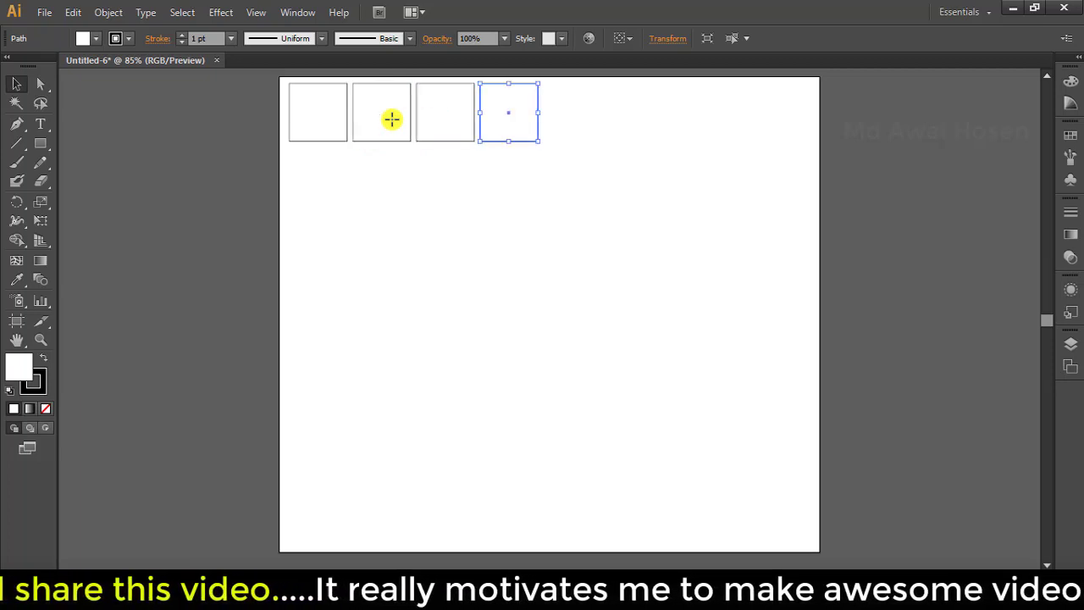
pyautogui.press('ctrl')
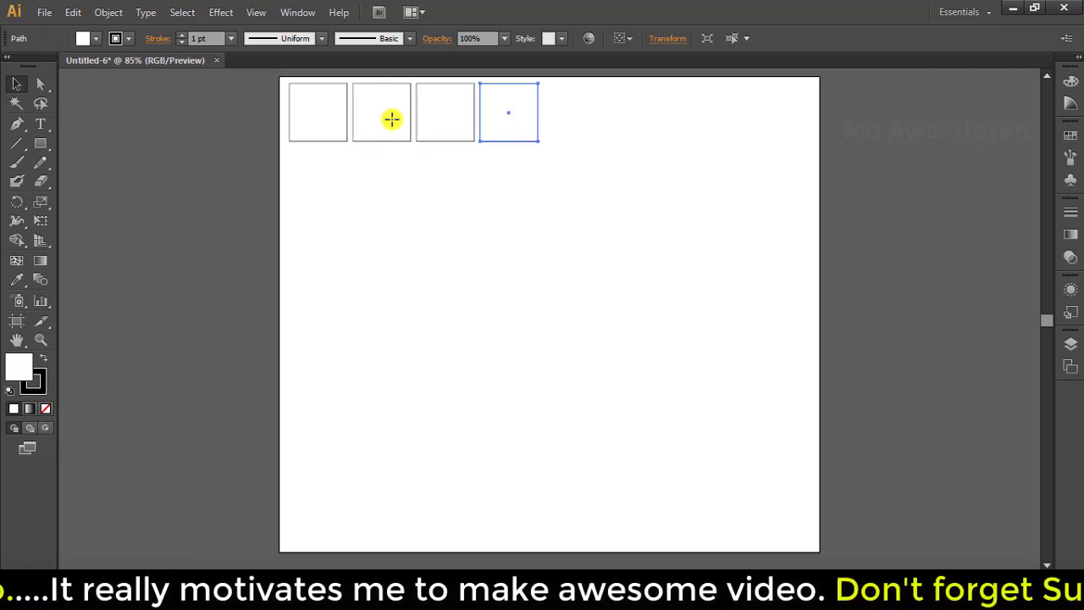
pyautogui.hotkey('ctrl', 'd')
pyautogui.hotkey('ctrl', 'd')
pyautogui.hotkey('ctrl', 'd')
pyautogui.hotkey('ctrl', 'd')
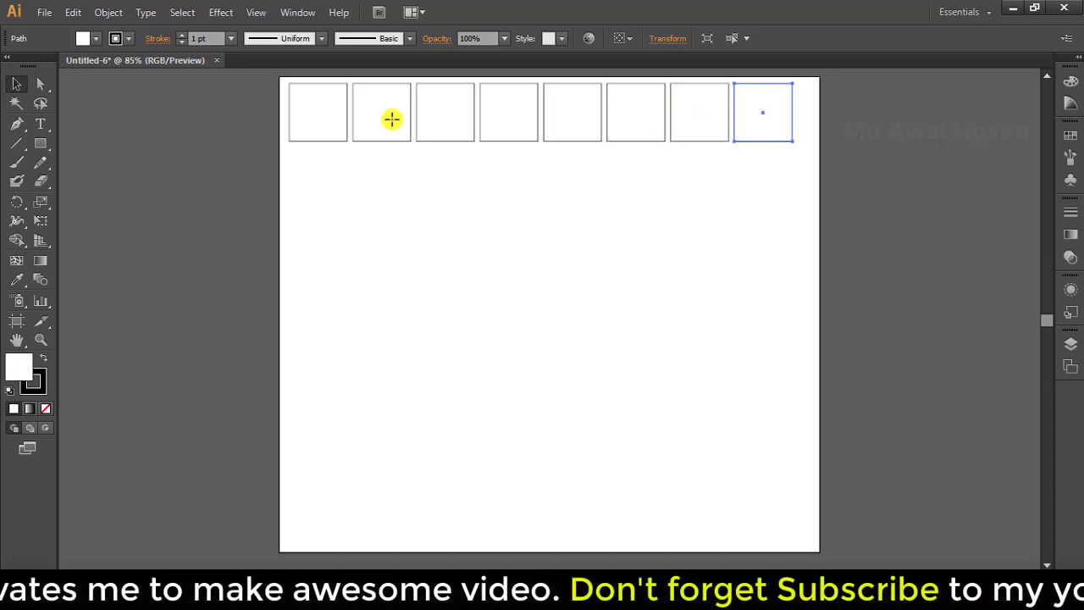
pyautogui.hotkey('ctrl', 'd')
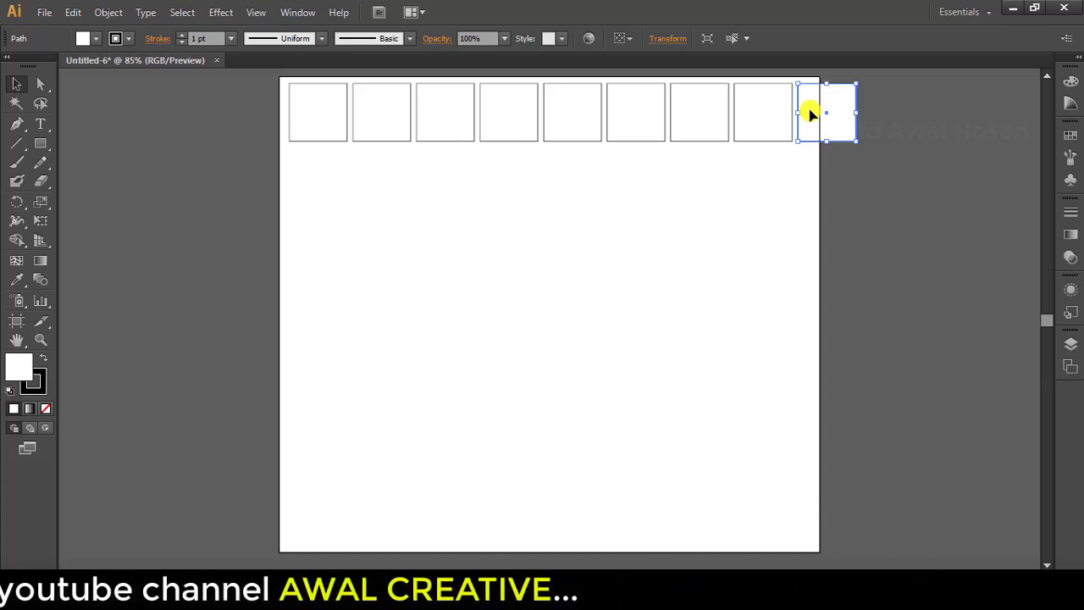
# - Marquee-select the whole row of nine squares with the Selection Tool
pyautogui.moveTo(809, 114); pyautogui.dragTo(810, 114)
pyautogui.hotkey('ctrl', 'a')
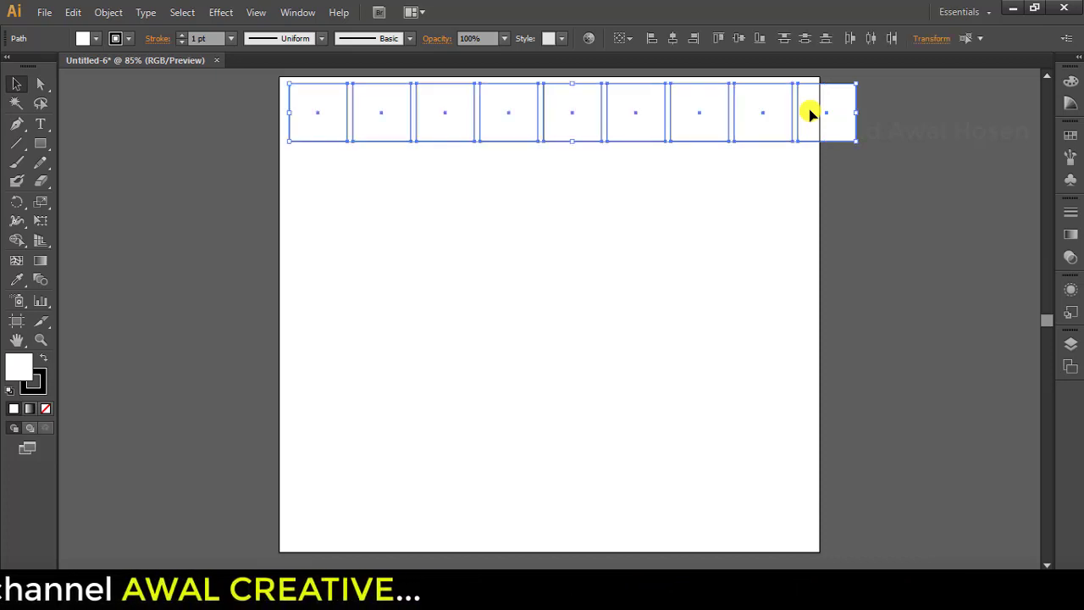
pyautogui.click(584, 285)
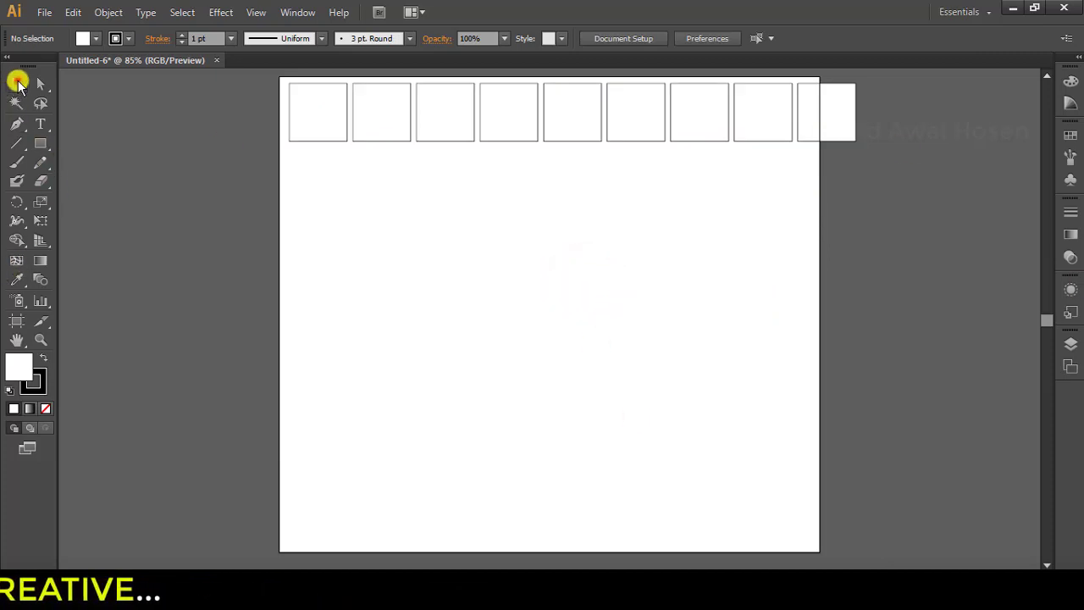
pyautogui.click(19, 82)
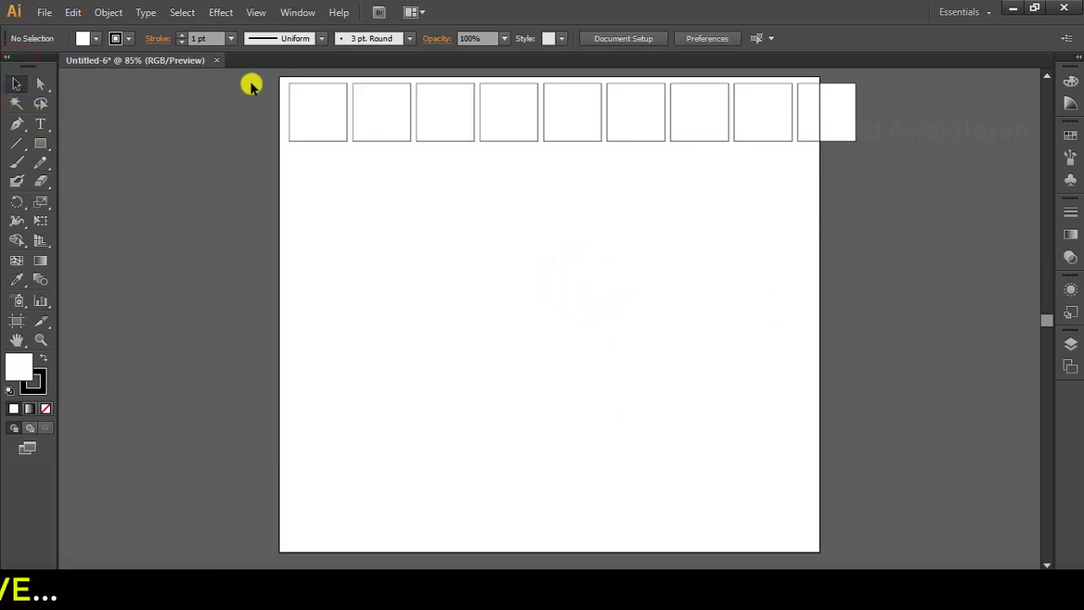
pyautogui.moveTo(246, 78); pyautogui.dragTo(924, 145)
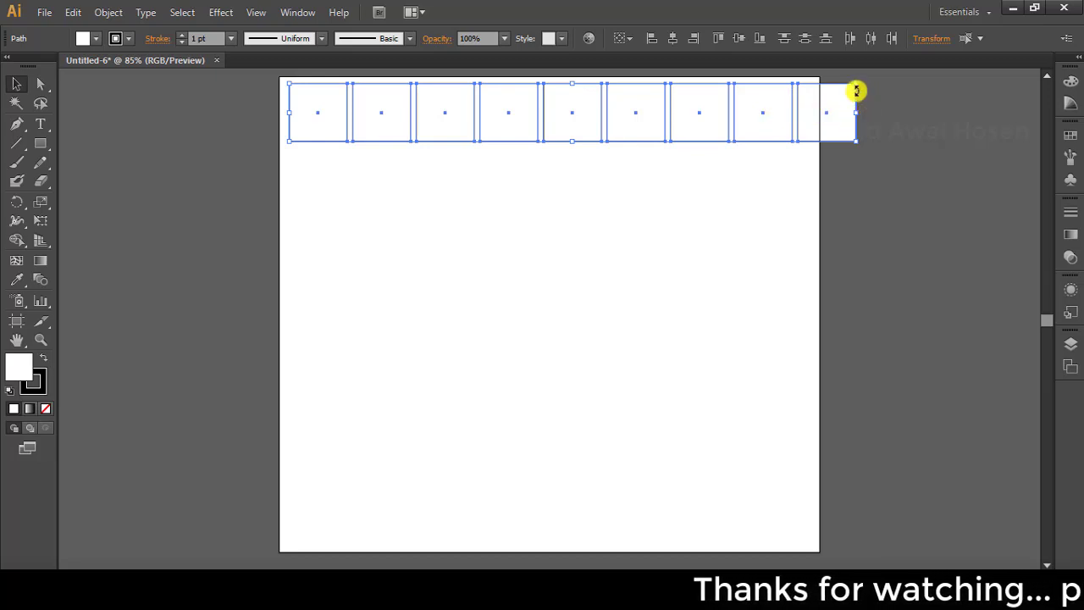
# - Scale the row narrower to fit the artboard, nudge it right, and reselect it
pyautogui.moveTo(853, 83); pyautogui.dragTo(791, 89)
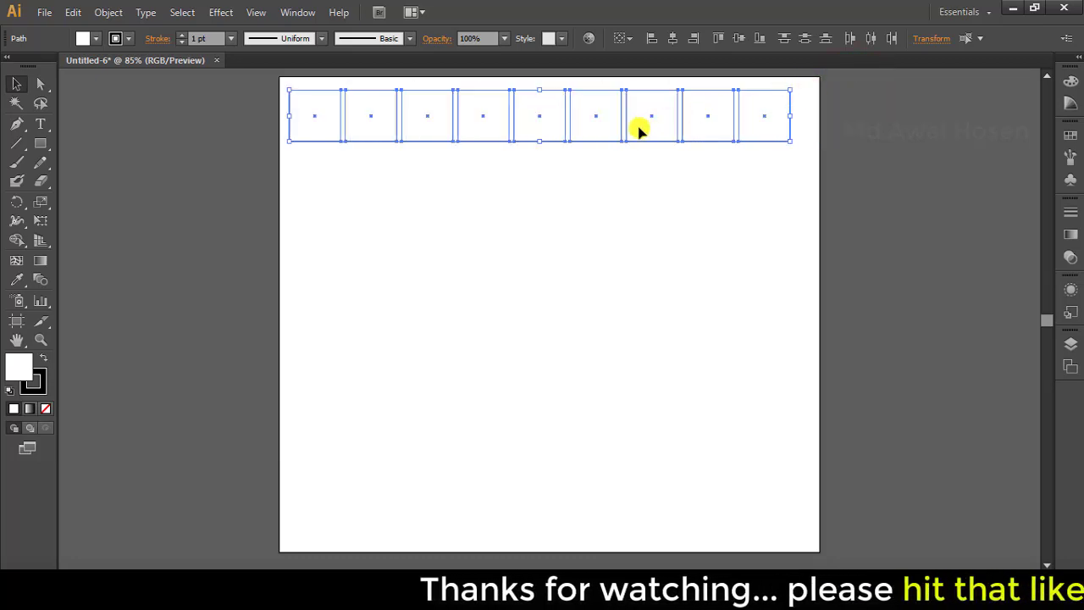
pyautogui.press('Right')
pyautogui.press('Right')
pyautogui.press('Right')
pyautogui.press('Right')
pyautogui.press('Right')
pyautogui.press('Right')
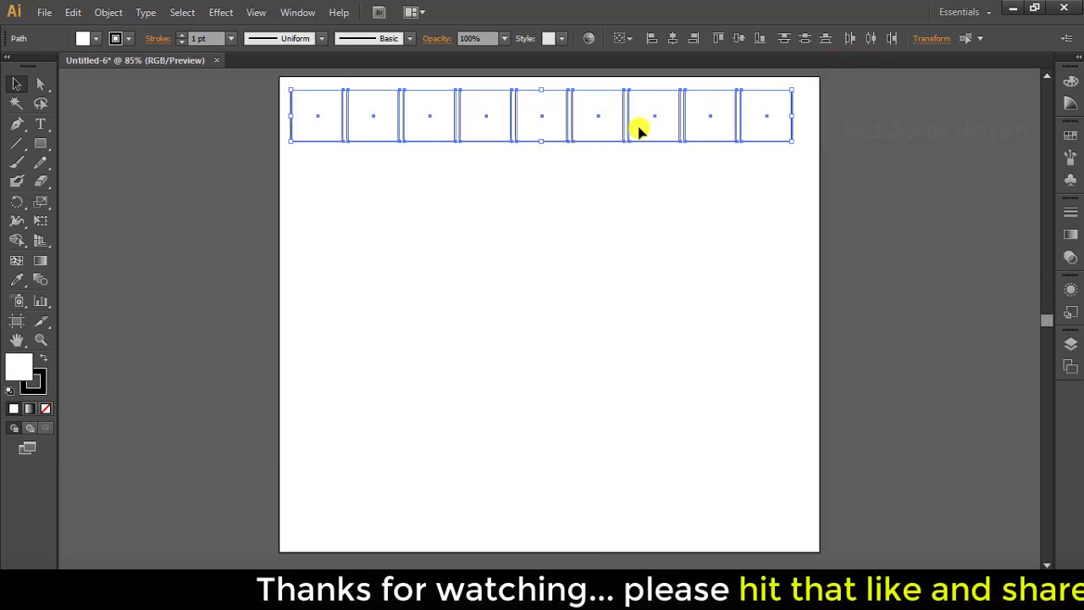
pyautogui.press('Right')
pyautogui.press('Right')
pyautogui.press('Right')
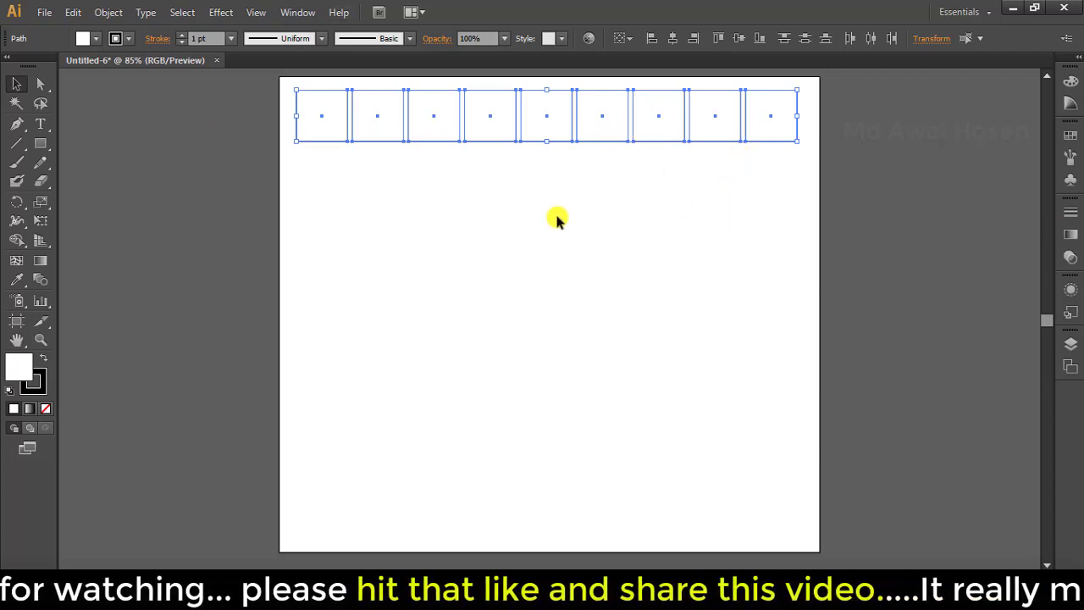
pyautogui.click(406, 208)
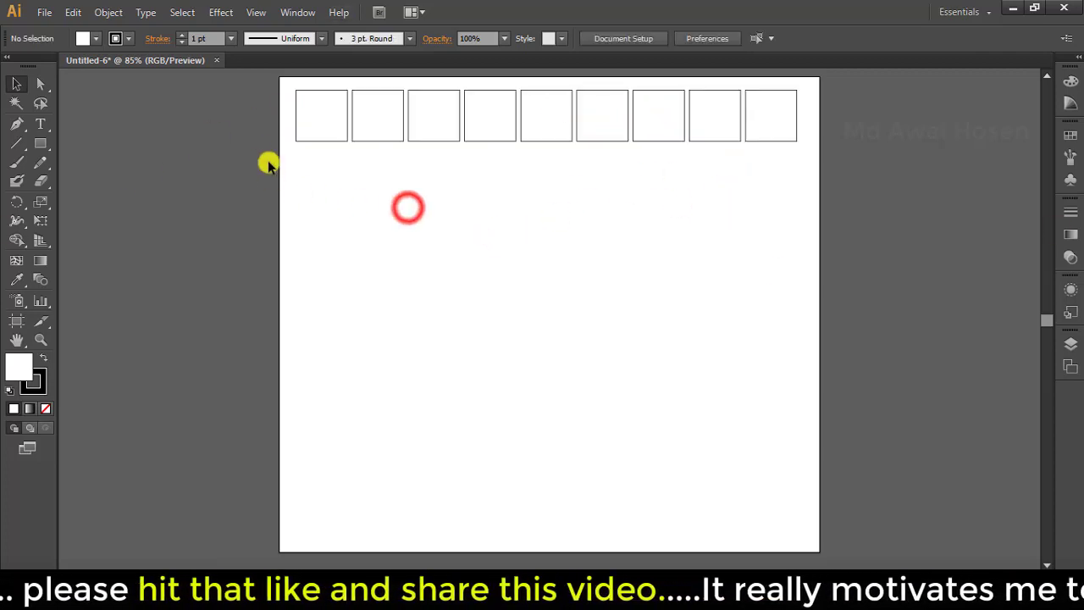
pyautogui.moveTo(373, 129); pyautogui.dragTo(838, 107)
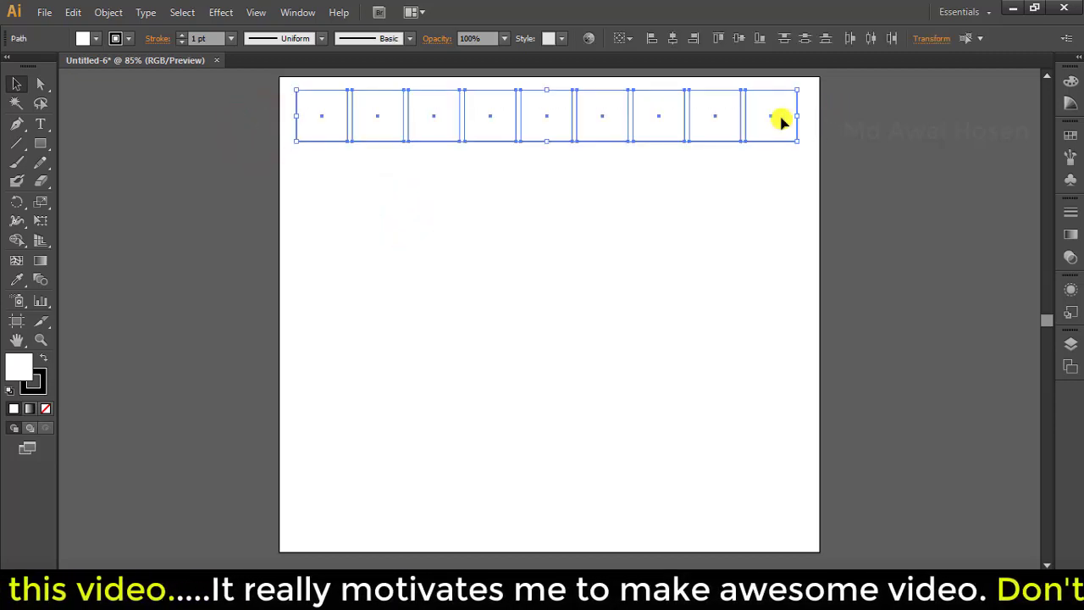
# - Alt-drag a copy of the row downward, then repeat it three times with Ctrl+D
pyautogui.moveTo(779, 106); pyautogui.dragTo(781, 166)
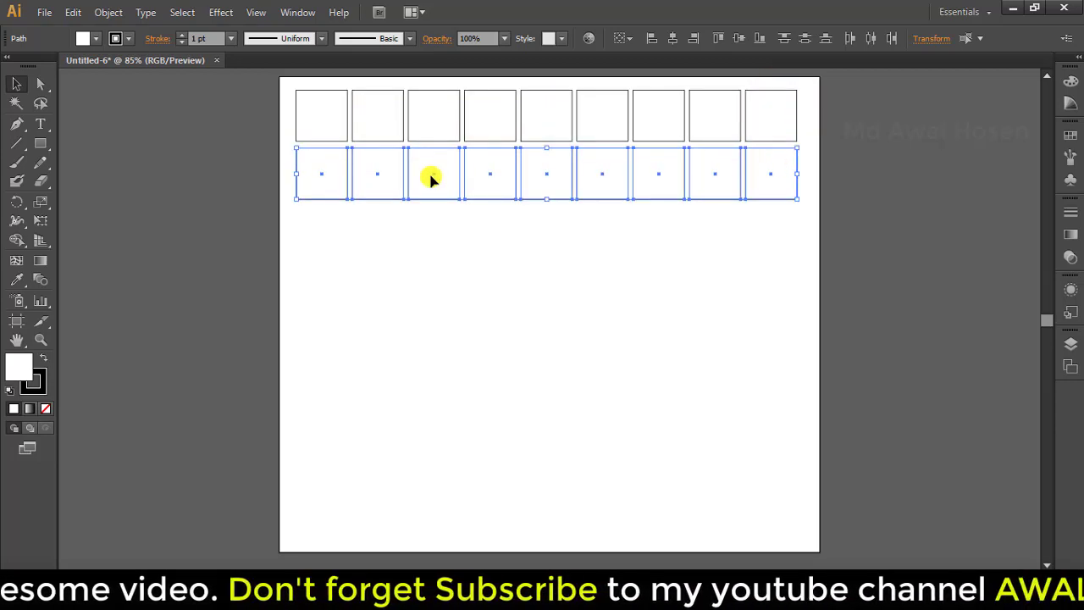
pyautogui.hotkey('ctrl', 'd')
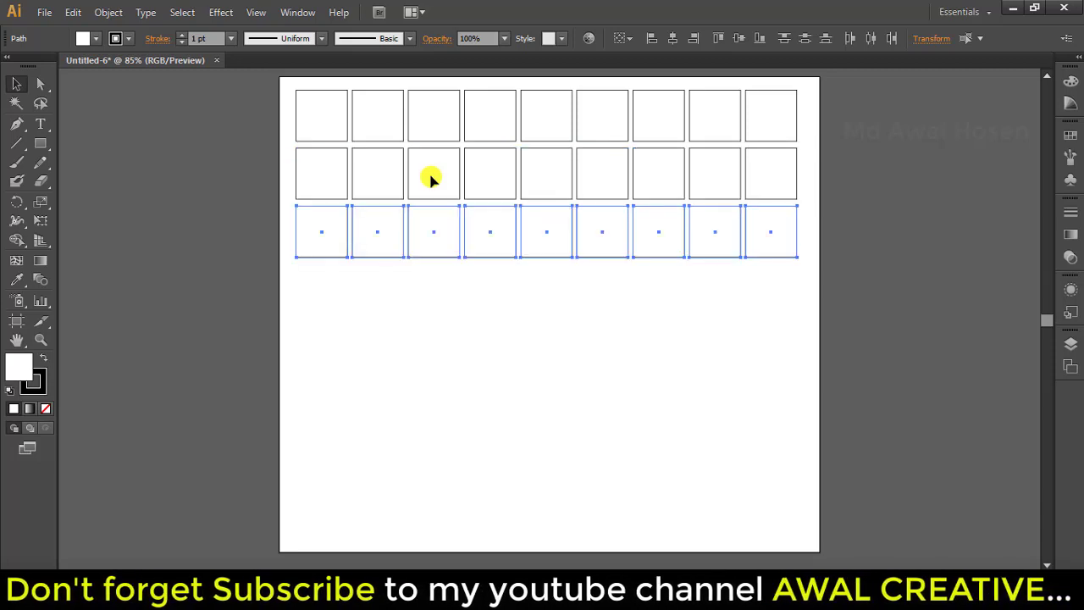
pyautogui.hotkey('ctrl', 'd')
pyautogui.hotkey('ctrl', 'd')
pyautogui.hotkey('ctrl', 'd')
pyautogui.hotkey('ctrl', 'd')
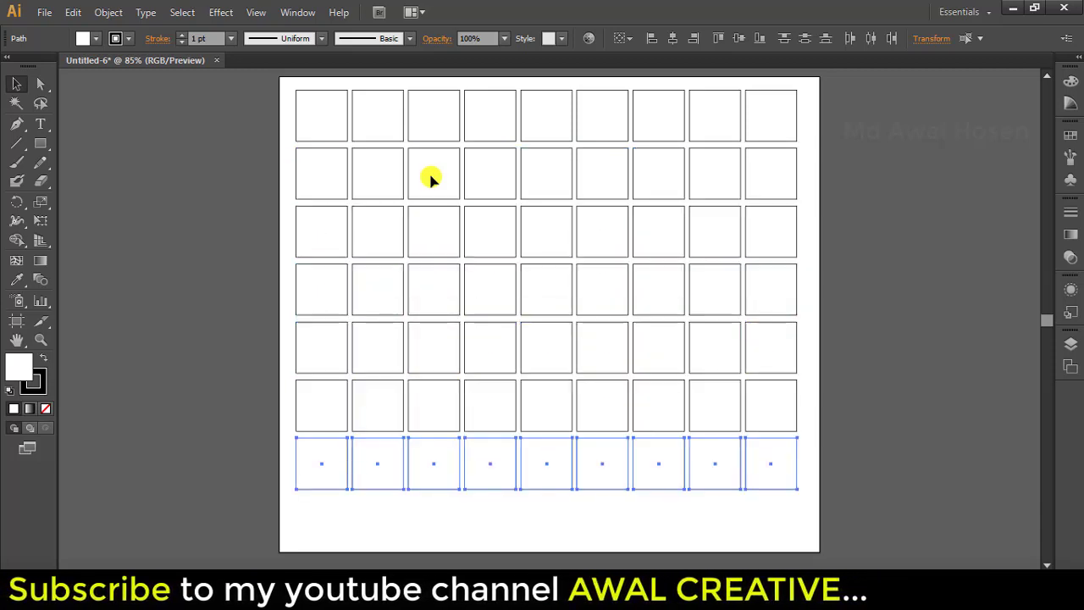
pyautogui.hotkey('ctrl', 'd')
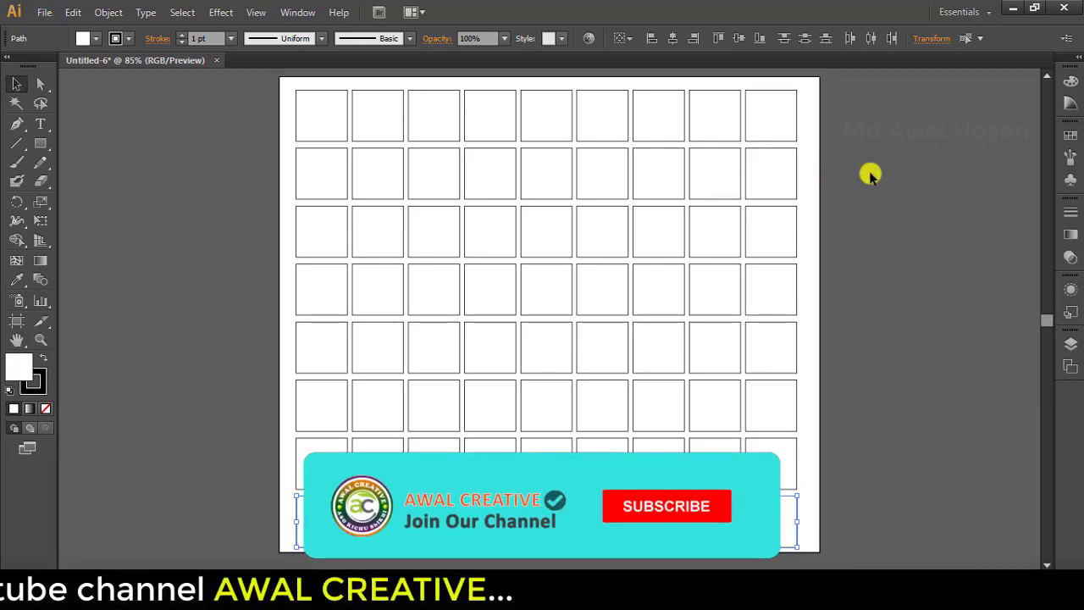
# - Check the grid by selecting the bottom rows and single left-column squares, then clear the selection
pyautogui.scroll(-2, 338, 423)
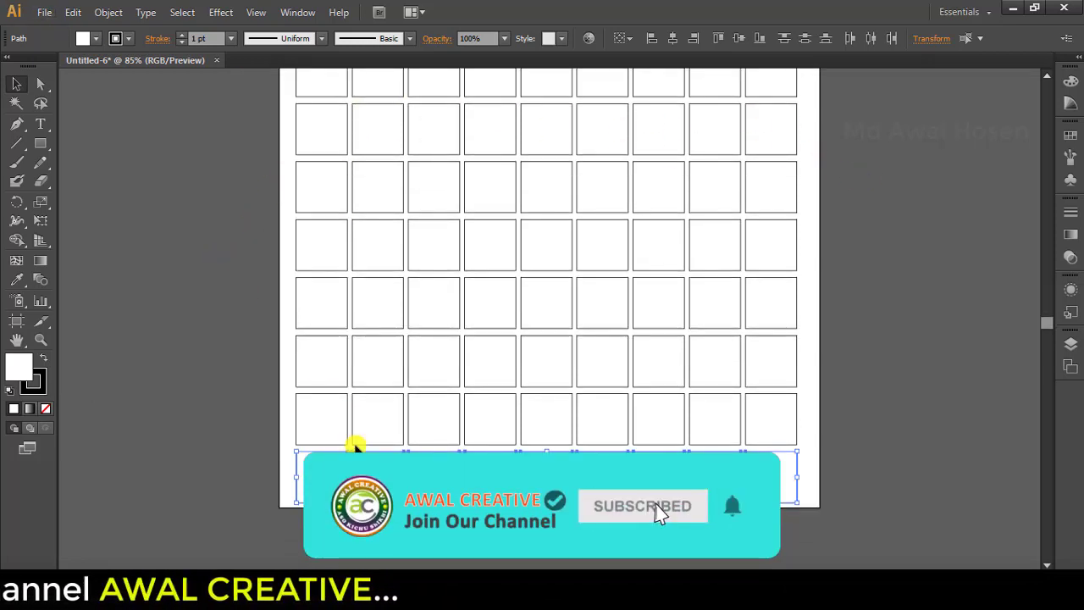
pyautogui.click(215, 409)
pyautogui.moveTo(281, 480)
pyautogui.mouseDown()
pyautogui.moveTo(296, 470)
pyautogui.moveTo(809, 496)
pyautogui.mouseUp()
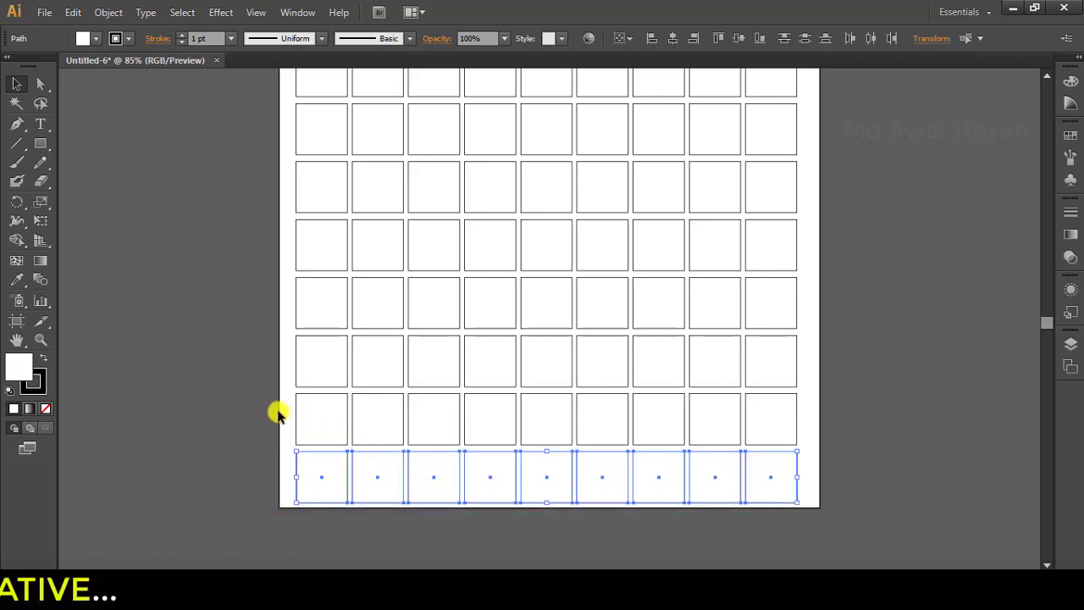
pyautogui.moveTo(291, 411); pyautogui.dragTo(795, 425)
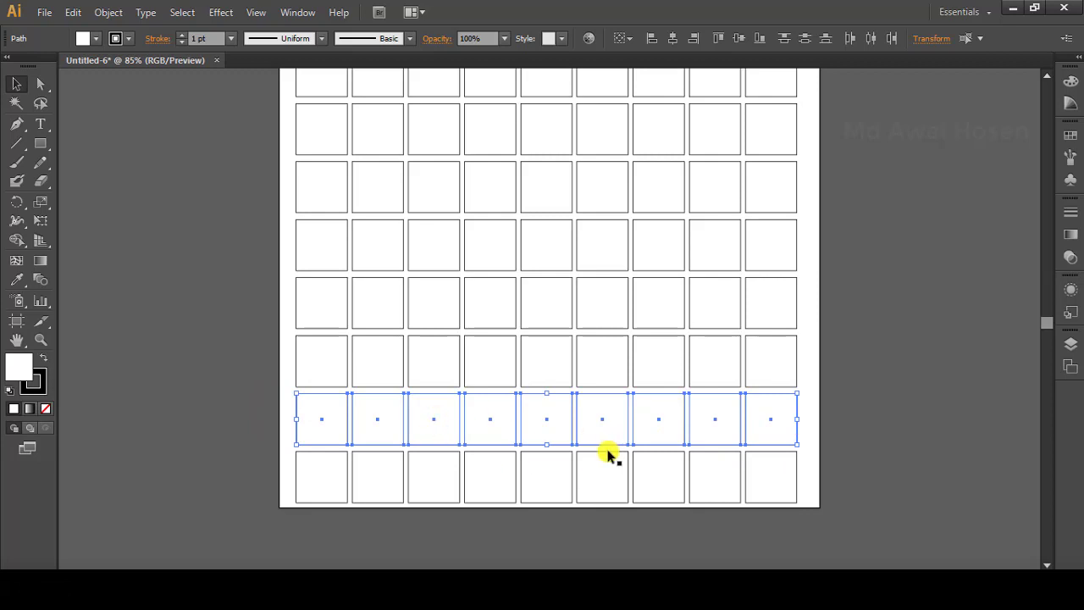
pyautogui.click(320, 201)
pyautogui.click(314, 133)
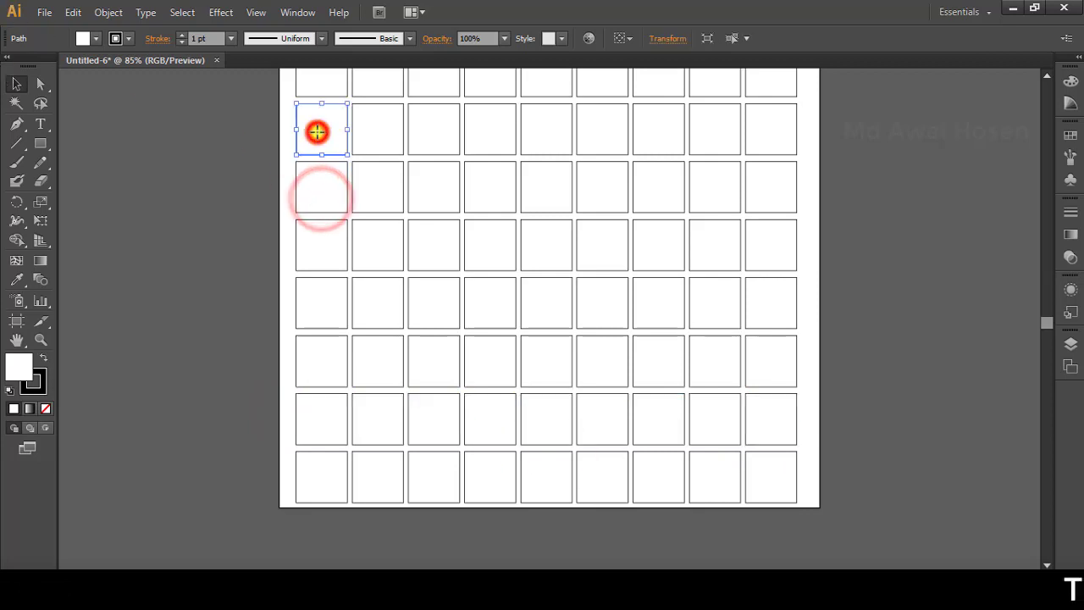
pyautogui.click(212, 281)
pyautogui.scroll(3, 779, 288)
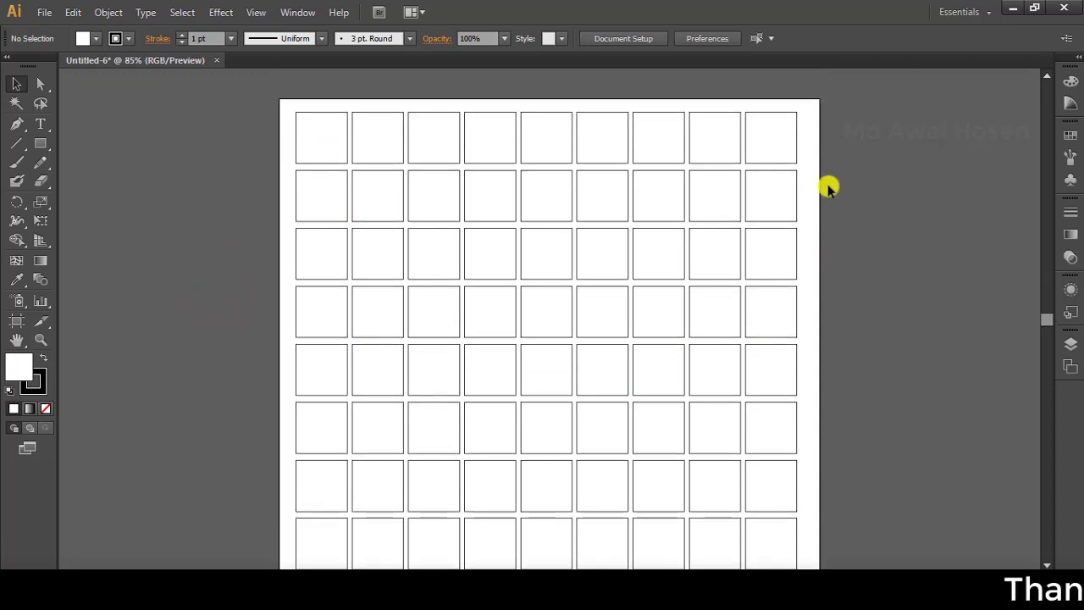
# - Marquee the top row, then add the third, fifth and seventh rows to the selection
pyautogui.moveTo(285, 121); pyautogui.dragTo(842, 135)
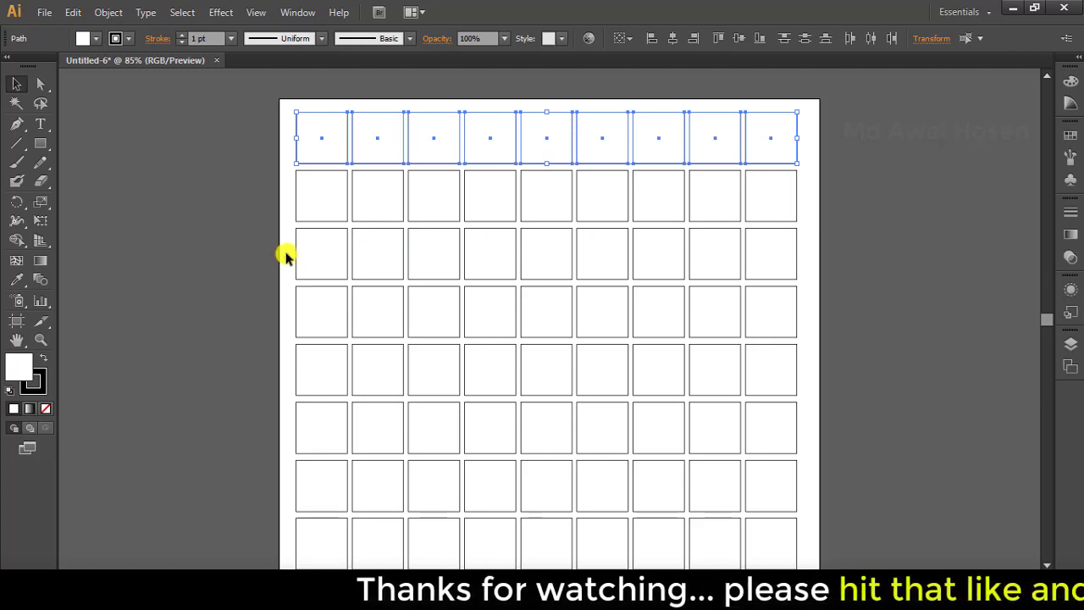
pyautogui.moveTo(288, 249); pyautogui.dragTo(826, 264)
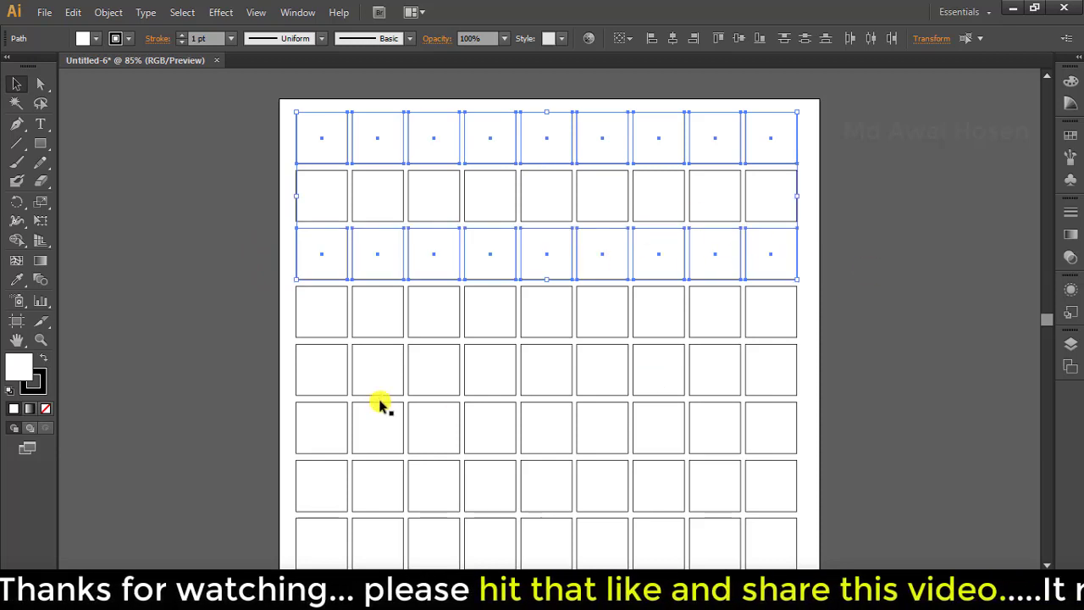
pyautogui.moveTo(278, 371); pyautogui.dragTo(813, 369)
pyautogui.moveTo(280, 477); pyautogui.dragTo(828, 485)
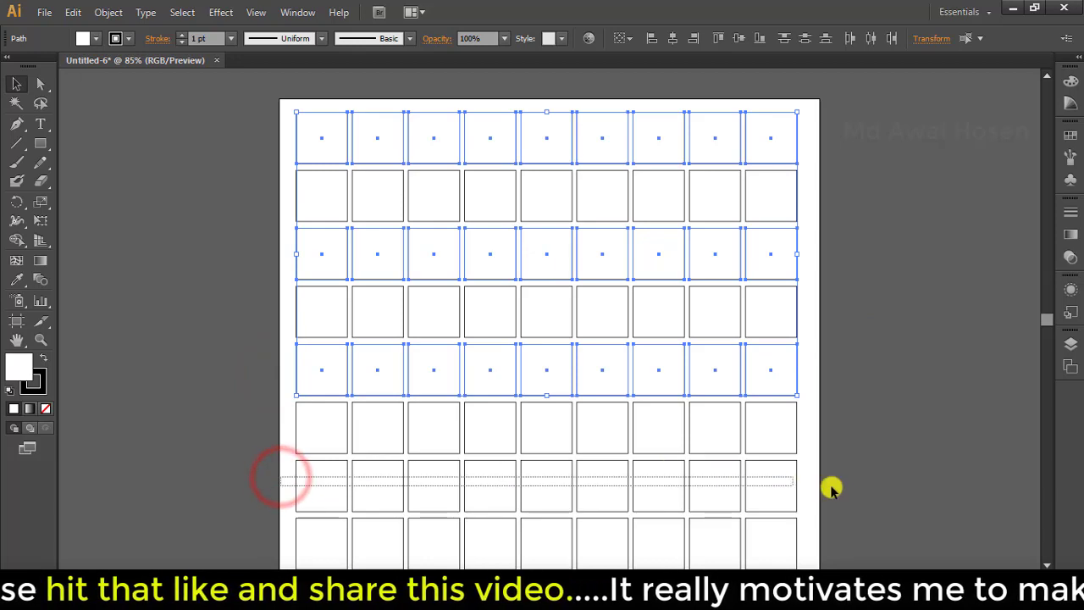
pyautogui.scroll(-1, 796, 474)
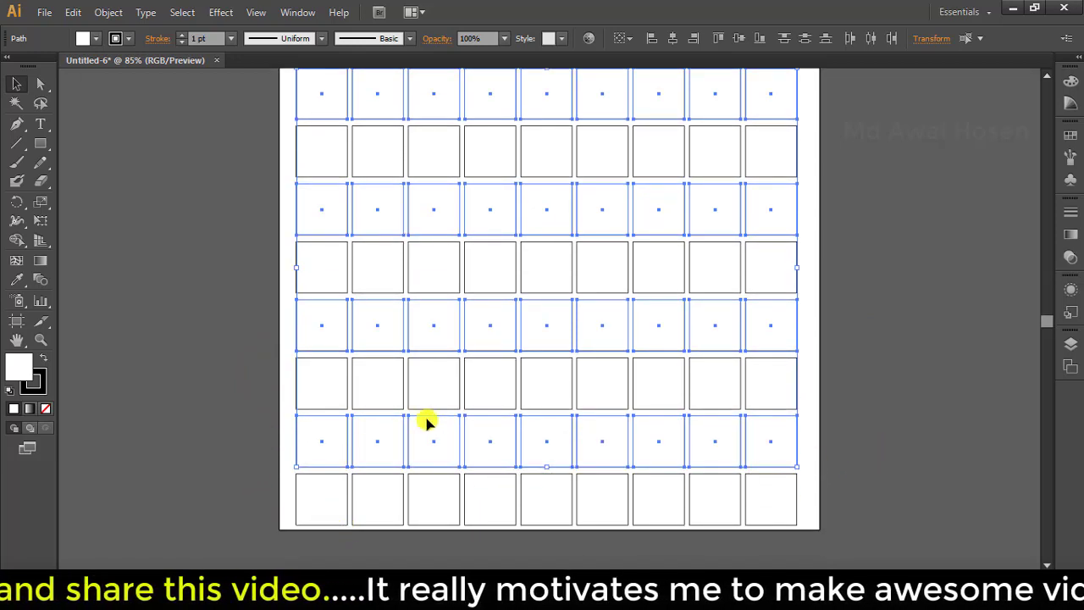
pyautogui.scroll(1, 426, 422)
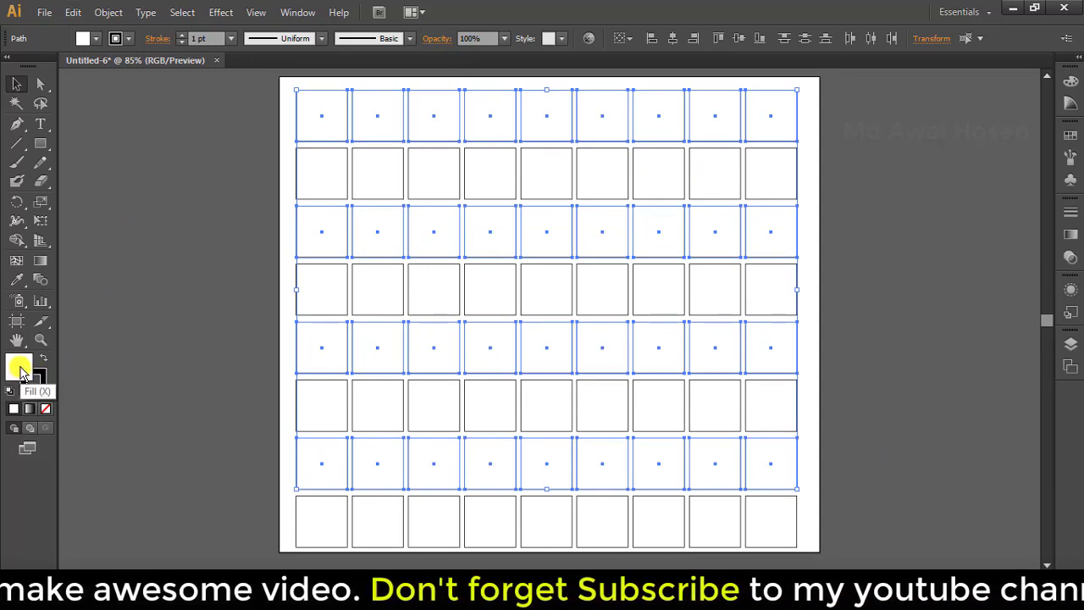
# - Give the selected rows a red FC1022 fill, then deselect them
pyautogui.doubleClick(16, 366)
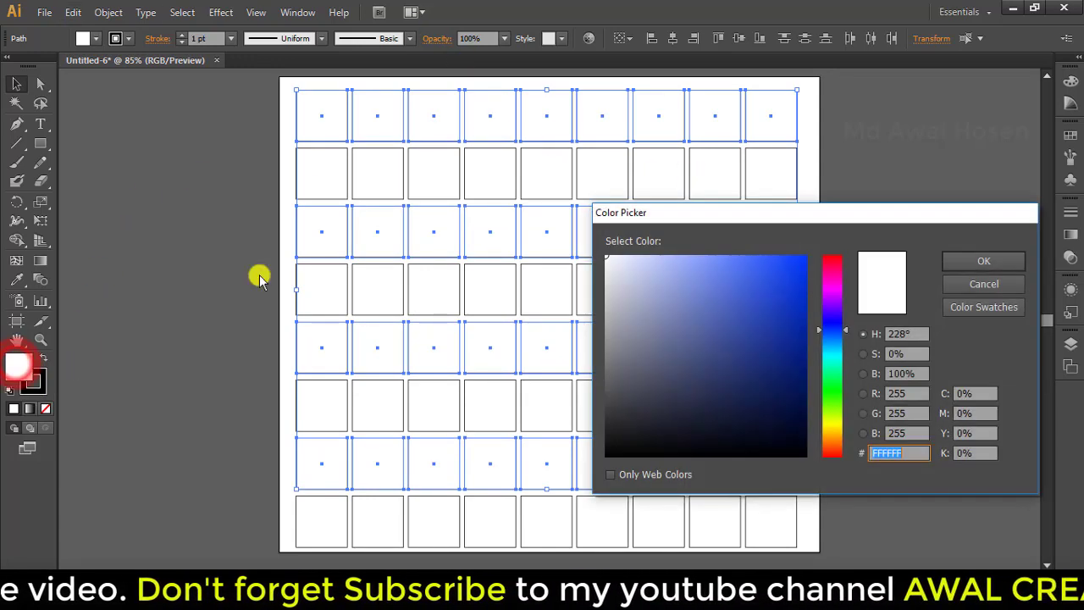
pyautogui.moveTo(888, 217); pyautogui.dragTo(886, 177)
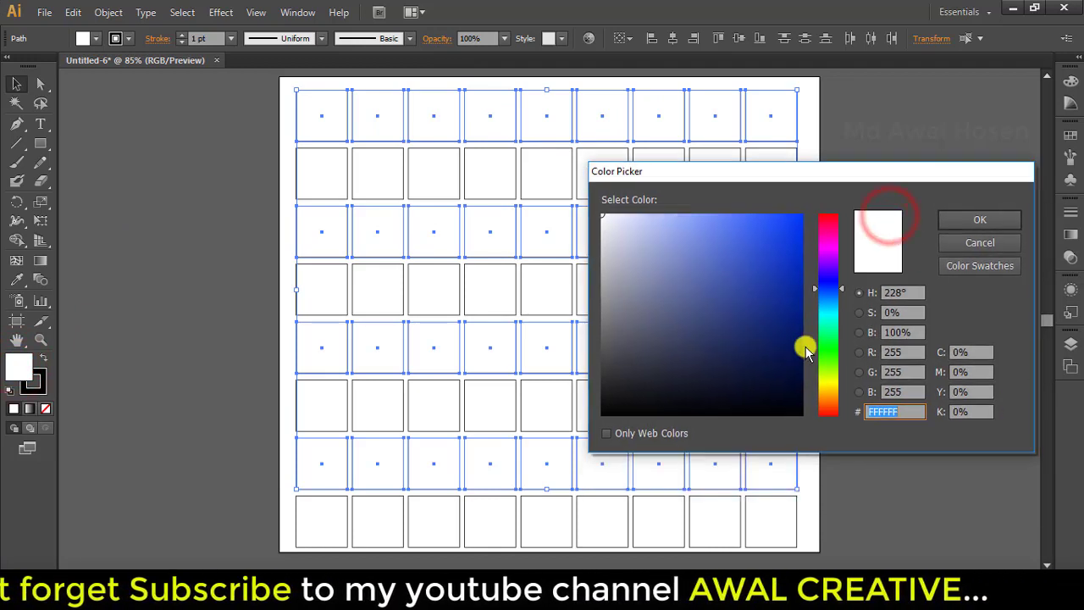
pyautogui.moveTo(826, 312); pyautogui.dragTo(828, 217)
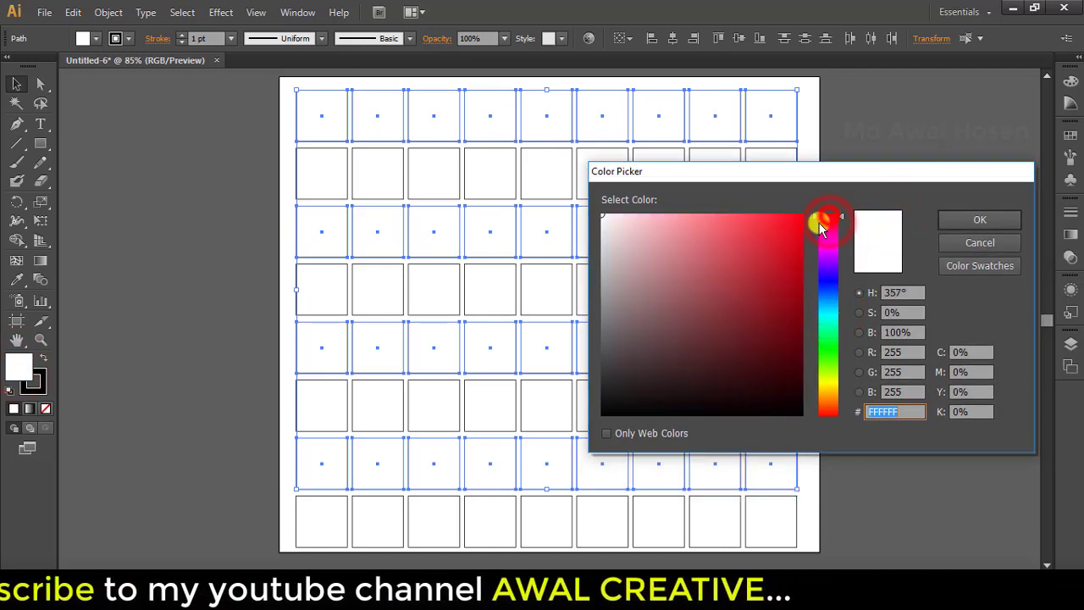
pyautogui.click(790, 217)
pyautogui.click(975, 221)
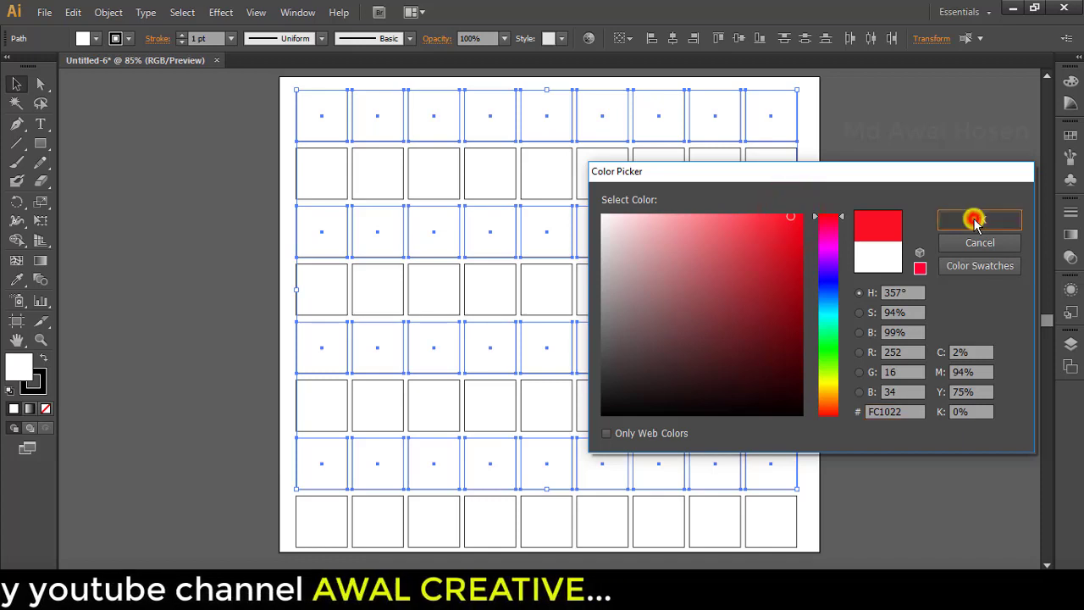
pyautogui.scroll(1, 476, 214)
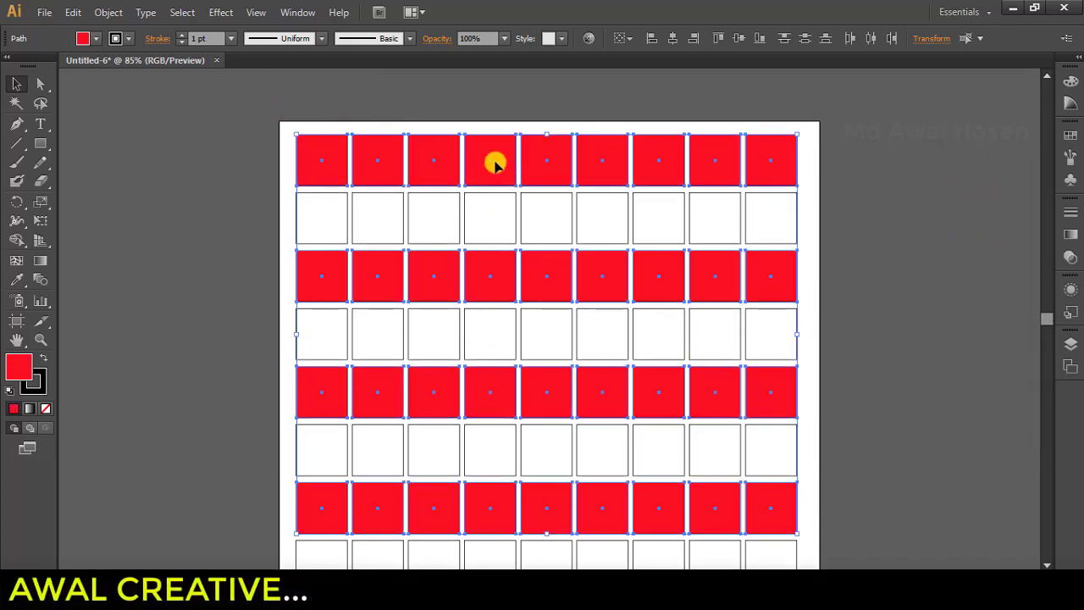
pyautogui.scroll(-1, 495, 164)
pyautogui.click(878, 157)
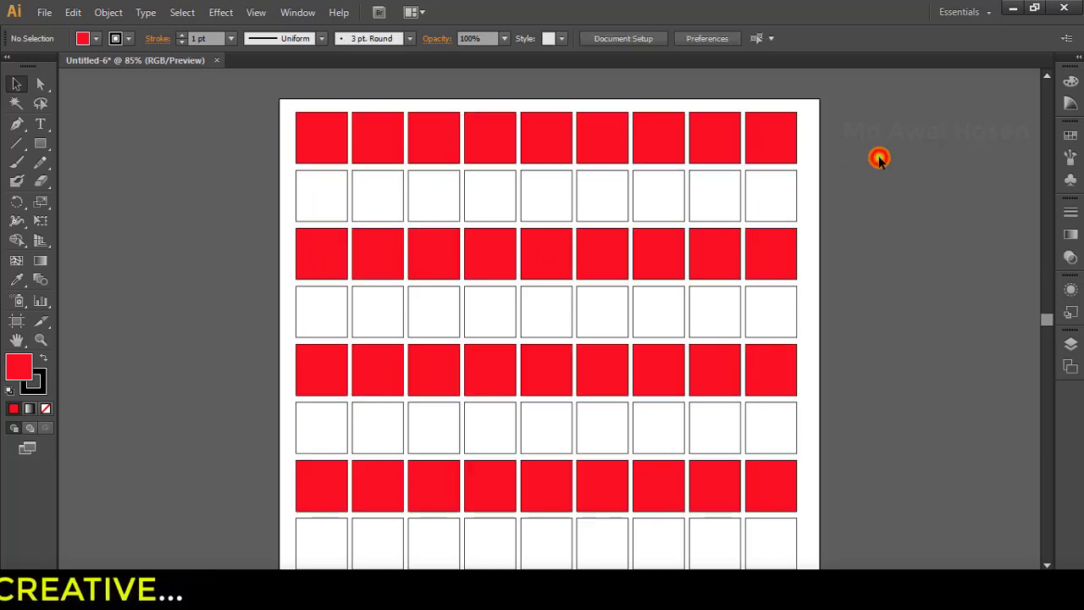
pyautogui.scroll(-1, 479, 324)
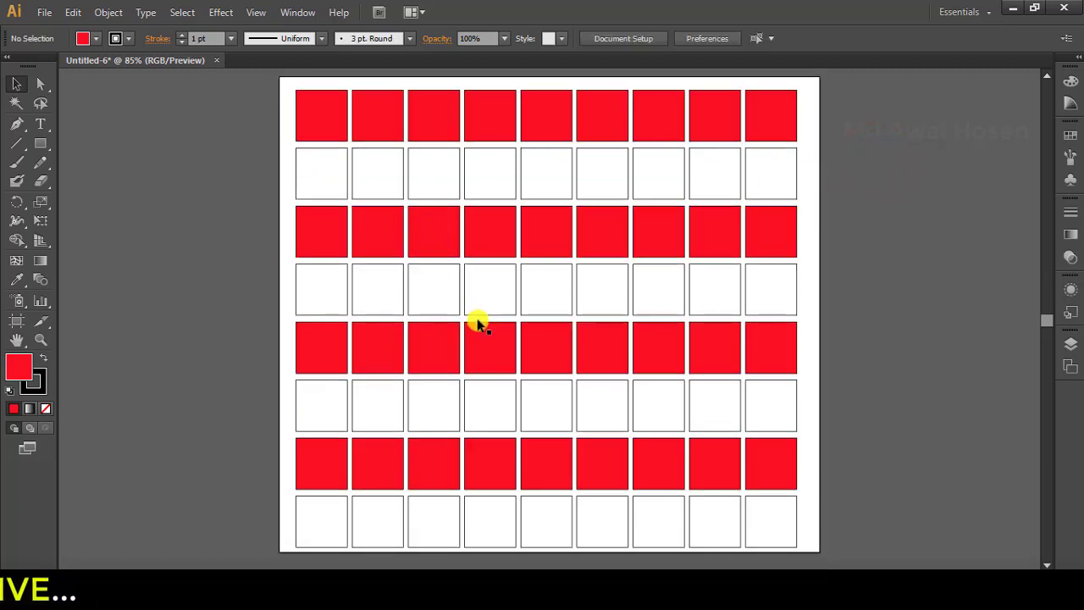
# - Shift-select the odd-numbered squares in rows 2 and 4
pyautogui.click(326, 186)
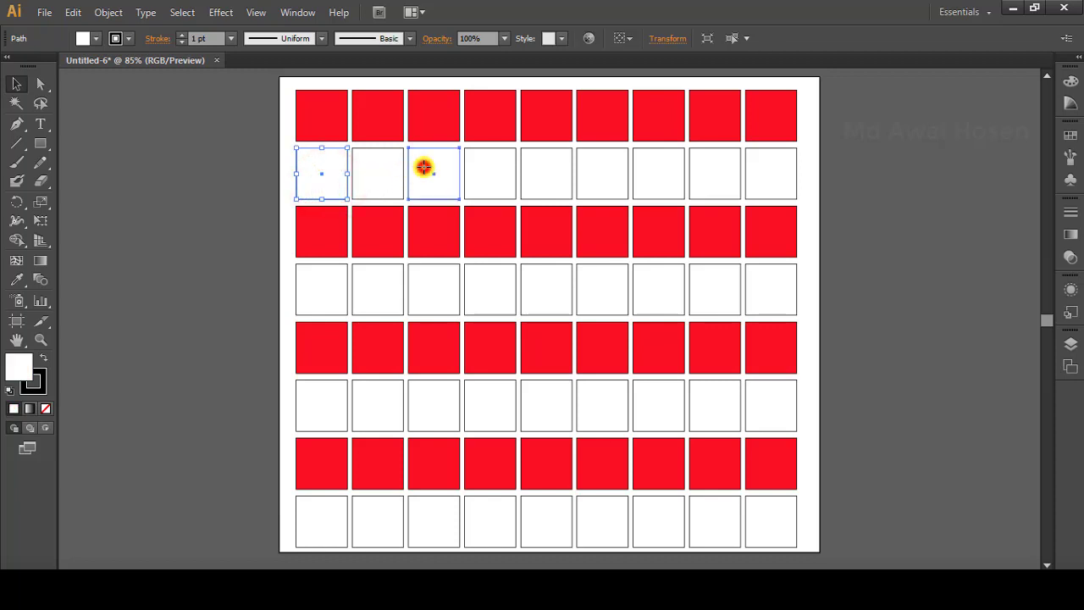
pyautogui.keyDown('shift'); pyautogui.click(551, 176); pyautogui.keyUp('shift')
pyautogui.keyDown('shift'); pyautogui.click(669, 170); pyautogui.keyUp('shift')
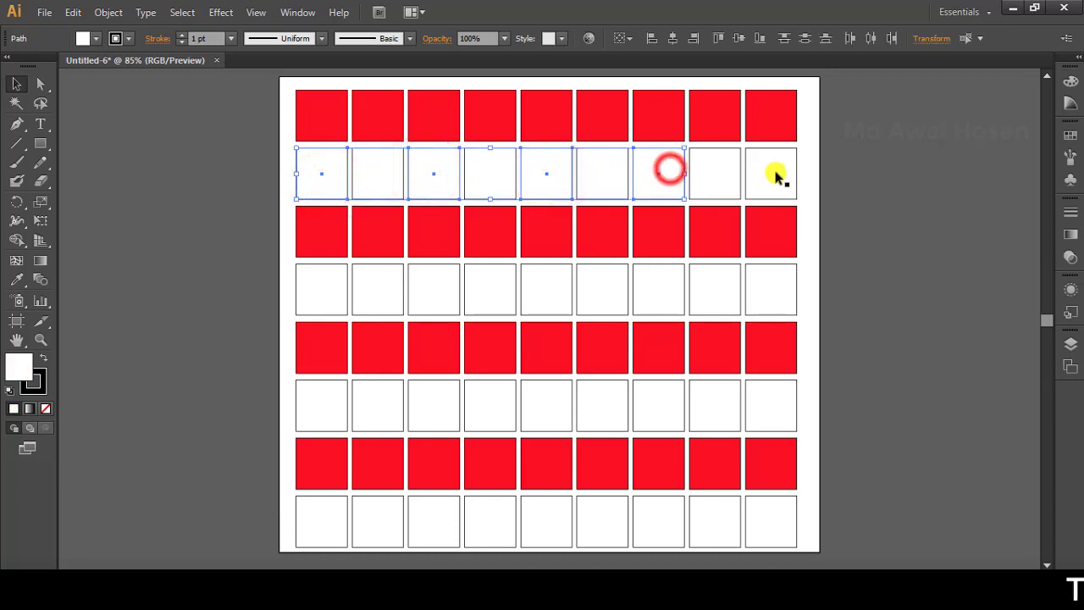
pyautogui.keyDown('shift'); pyautogui.click(774, 173); pyautogui.keyUp('shift')
pyautogui.keyDown('shift'); pyautogui.click(774, 296); pyautogui.keyUp('shift')
pyautogui.keyDown('shift'); pyautogui.click(645, 292); pyautogui.keyUp('shift')
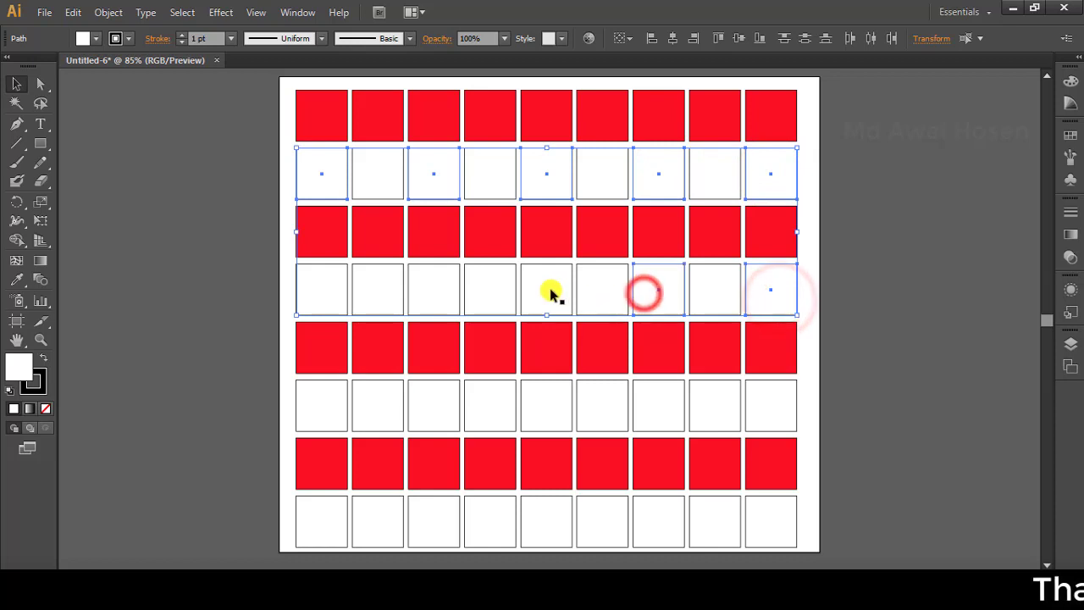
pyautogui.keyDown('shift'); pyautogui.click(529, 279); pyautogui.keyUp('shift')
pyautogui.keyDown('shift'); pyautogui.click(431, 286); pyautogui.keyUp('shift')
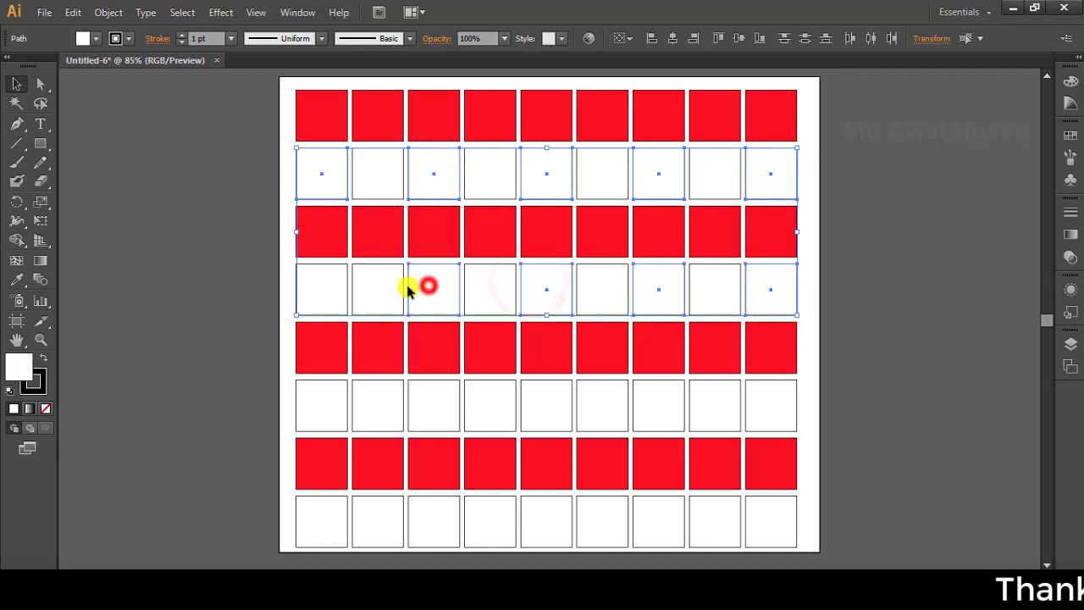
pyautogui.keyDown('shift'); pyautogui.click(305, 282); pyautogui.keyUp('shift')
# - Add the 1st, 3rd, 5th, 7th and 9th squares of rows 6 and 8
pyautogui.keyDown('shift'); pyautogui.click(313, 398); pyautogui.keyUp('shift')
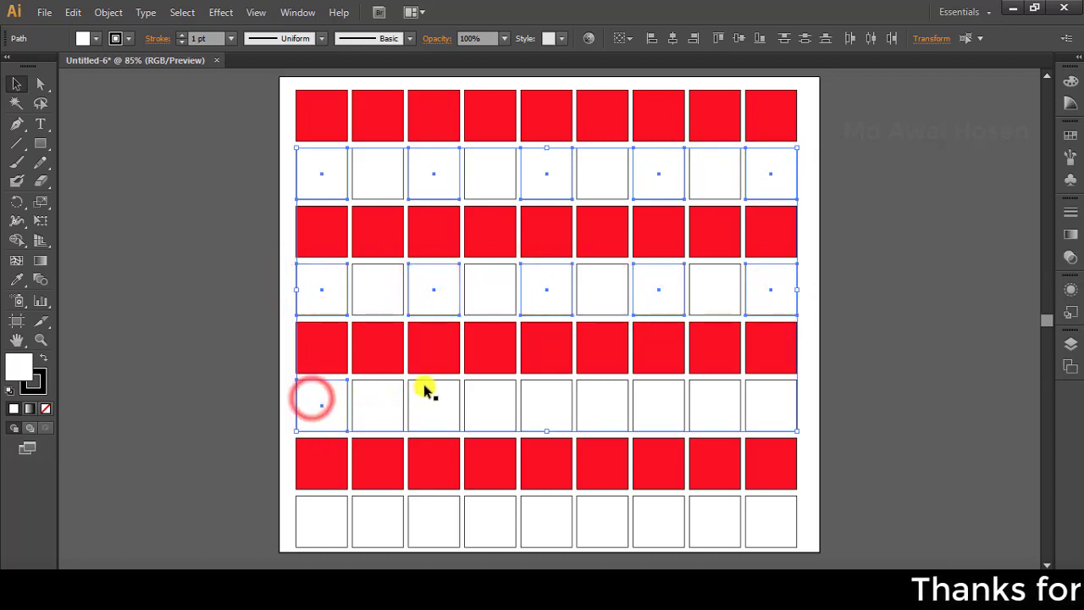
pyautogui.keyDown('shift'); pyautogui.click(428, 389); pyautogui.keyUp('shift')
pyautogui.keyDown('shift'); pyautogui.click(558, 393); pyautogui.keyUp('shift')
pyautogui.keyDown('shift'); pyautogui.click(661, 403); pyautogui.keyUp('shift')
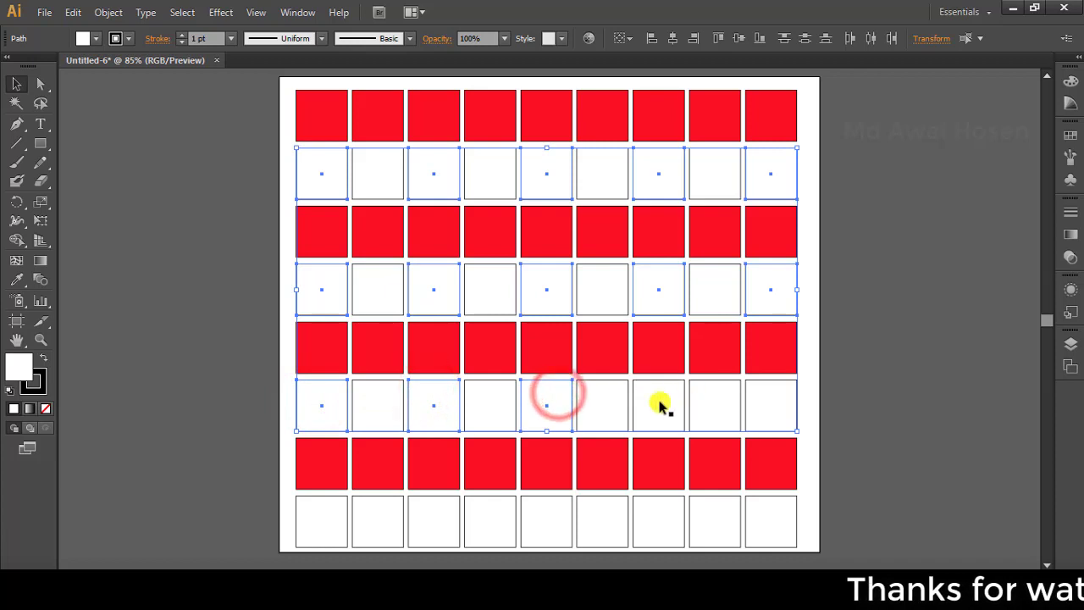
pyautogui.keyDown('shift'); pyautogui.click(773, 398); pyautogui.keyUp('shift')
pyautogui.keyDown('shift'); pyautogui.click(771, 515); pyautogui.keyUp('shift')
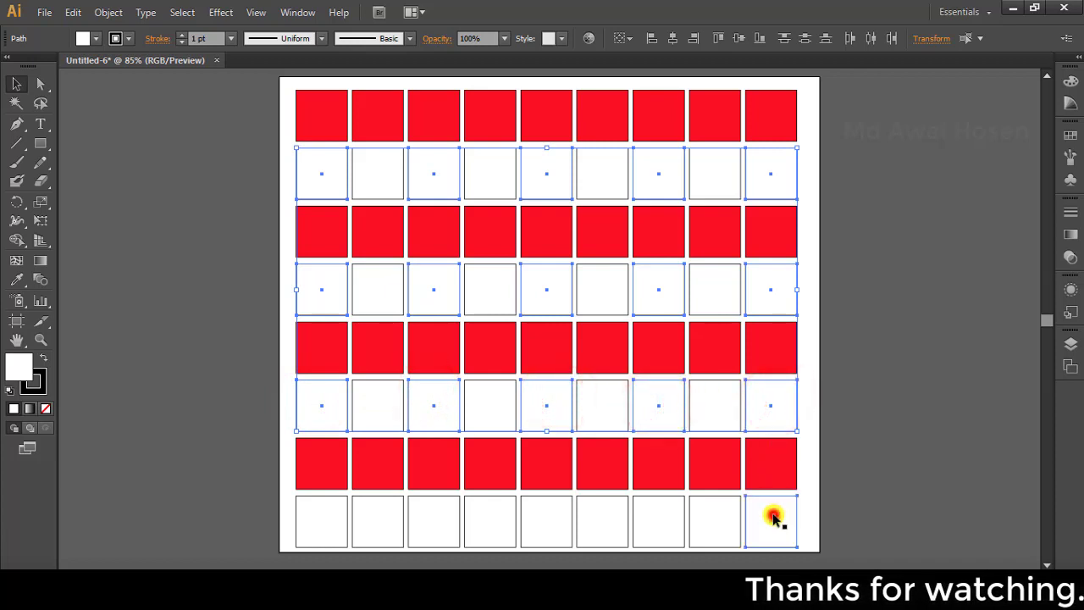
pyautogui.keyDown('shift'); pyautogui.click(656, 520); pyautogui.keyUp('shift')
pyautogui.keyDown('shift'); pyautogui.click(551, 519); pyautogui.keyUp('shift')
pyautogui.keyDown('shift'); pyautogui.click(429, 516); pyautogui.keyUp('shift')
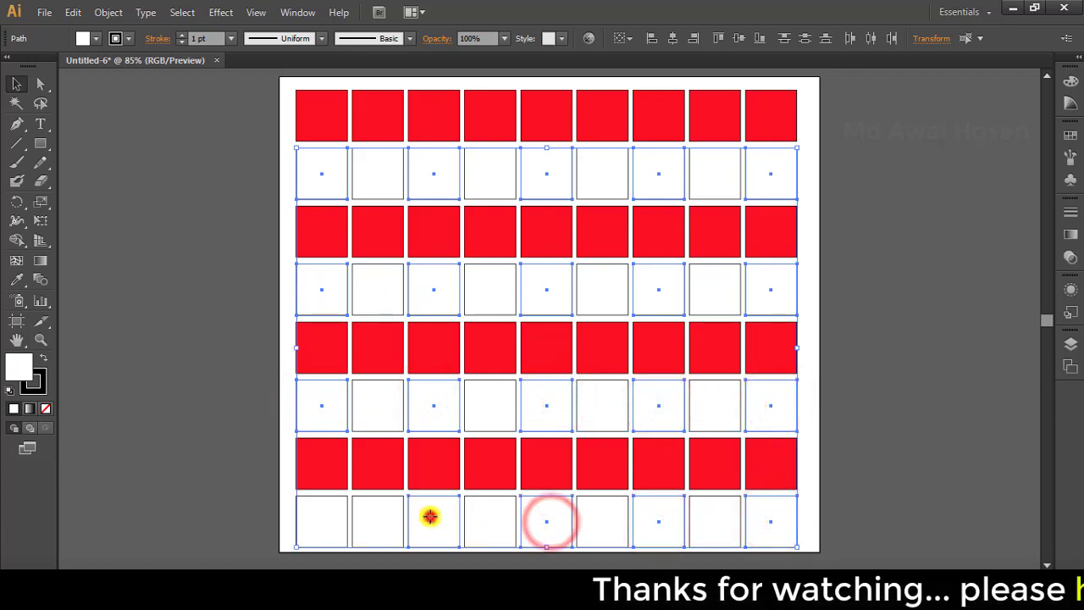
pyautogui.keyDown('shift'); pyautogui.click(315, 523); pyautogui.keyUp('shift')
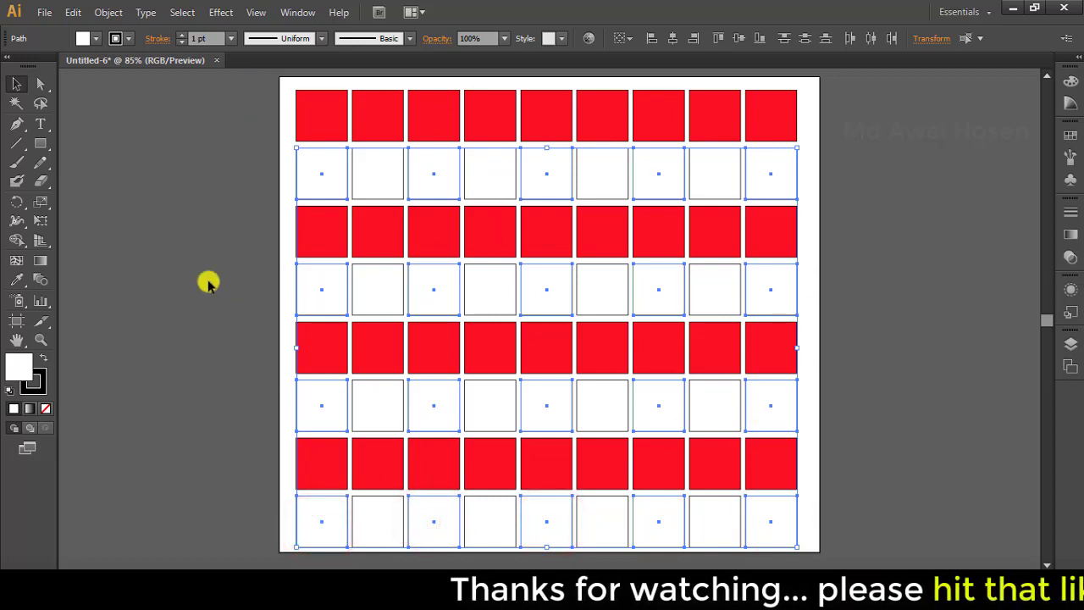
# - Fill the selected squares with bright green 90F40C, then deselect them
pyautogui.doubleClick(21, 372)
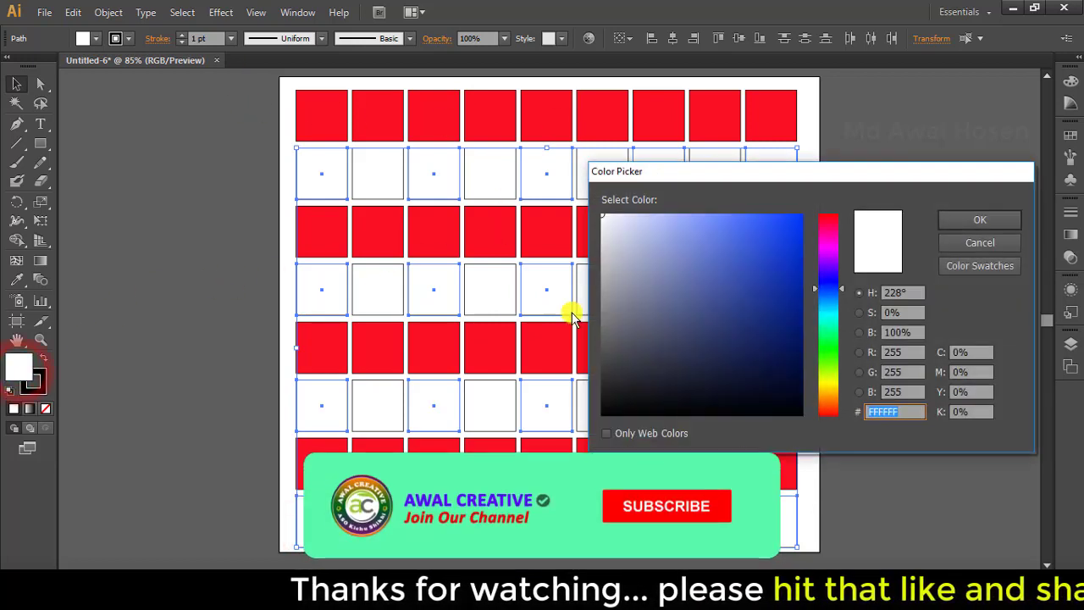
pyautogui.moveTo(825, 292); pyautogui.dragTo(823, 302)
pyautogui.click(789, 220)
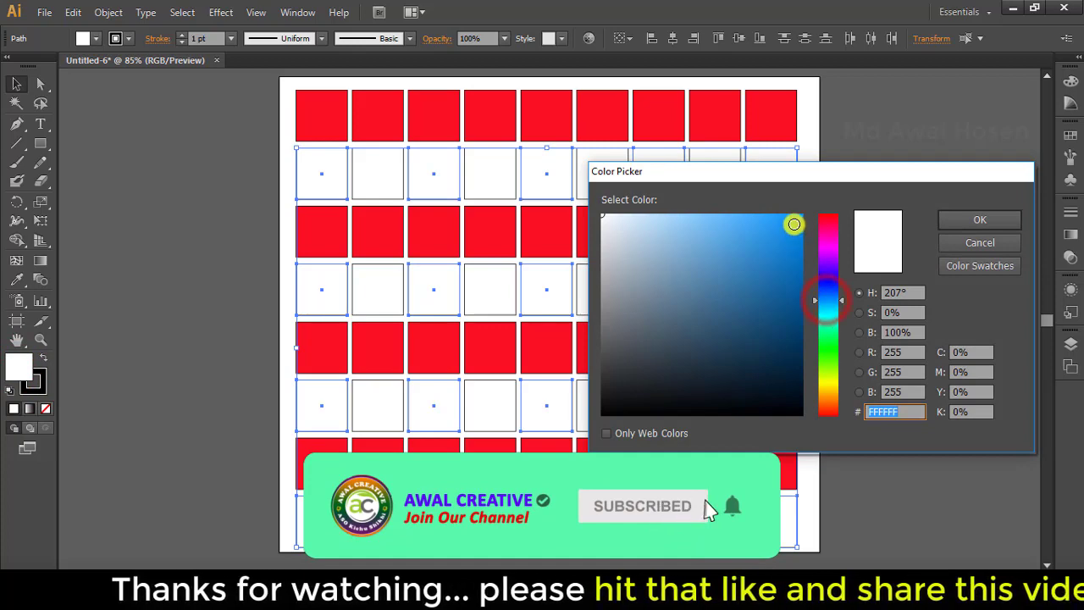
pyautogui.click(833, 364)
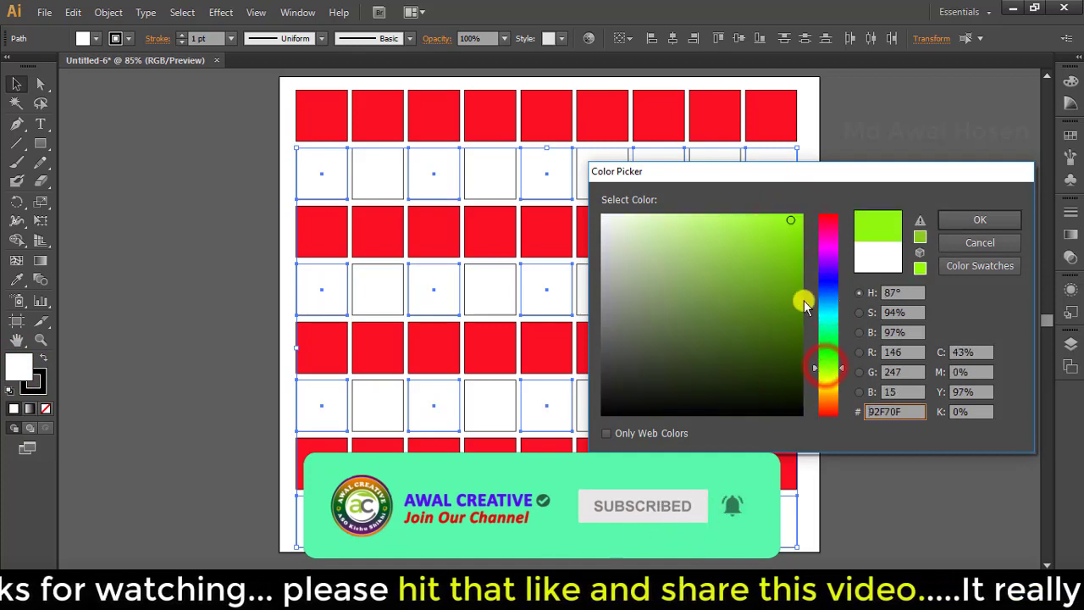
pyautogui.click(794, 220)
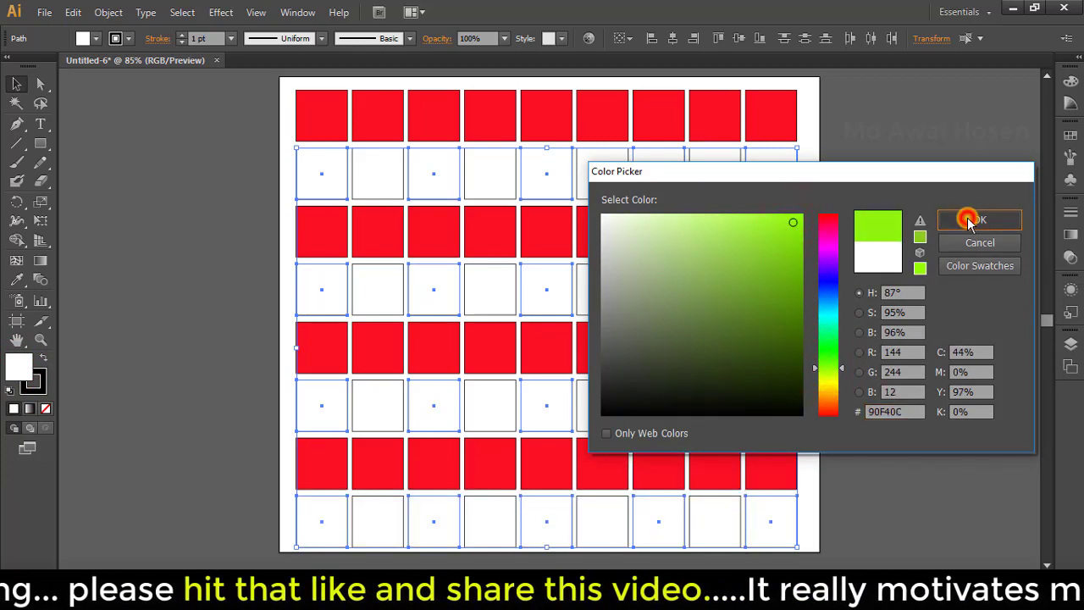
pyautogui.click(969, 219)
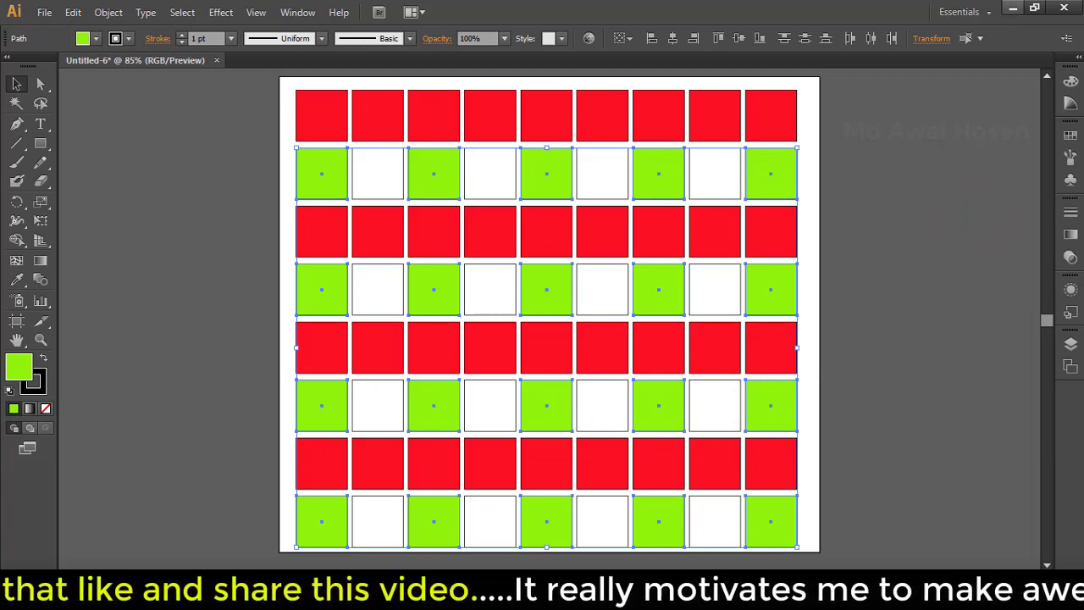
pyautogui.click(263, 150)
# - Marquee-select every square above the bottom row and delete them
pyautogui.scroll(-1, 680, 269)
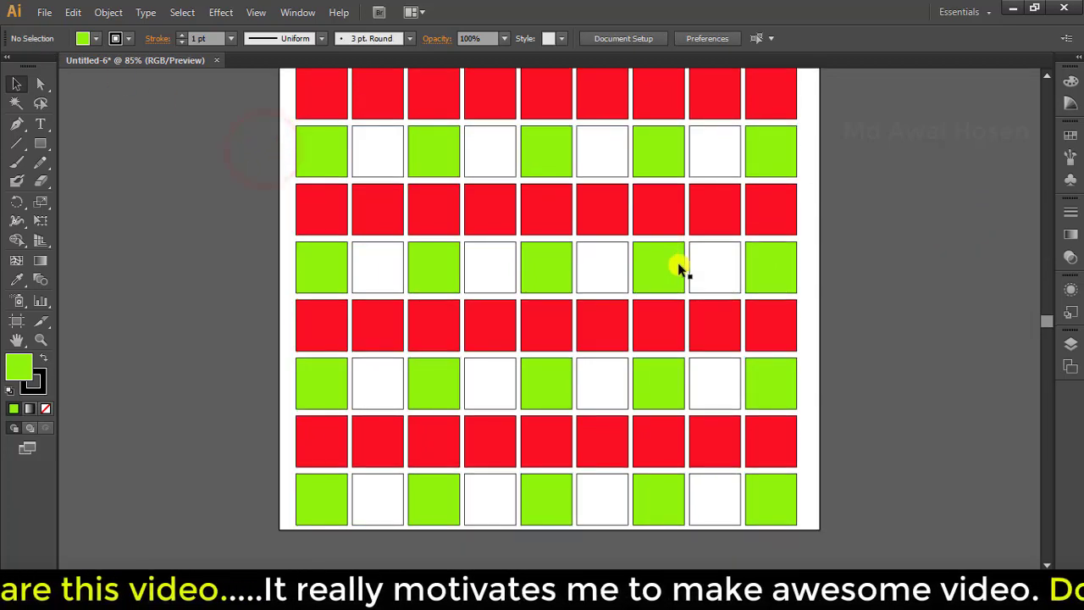
pyautogui.scroll(2, 597, 355)
pyautogui.scroll(-2, 643, 357)
pyautogui.scroll(1, 652, 363)
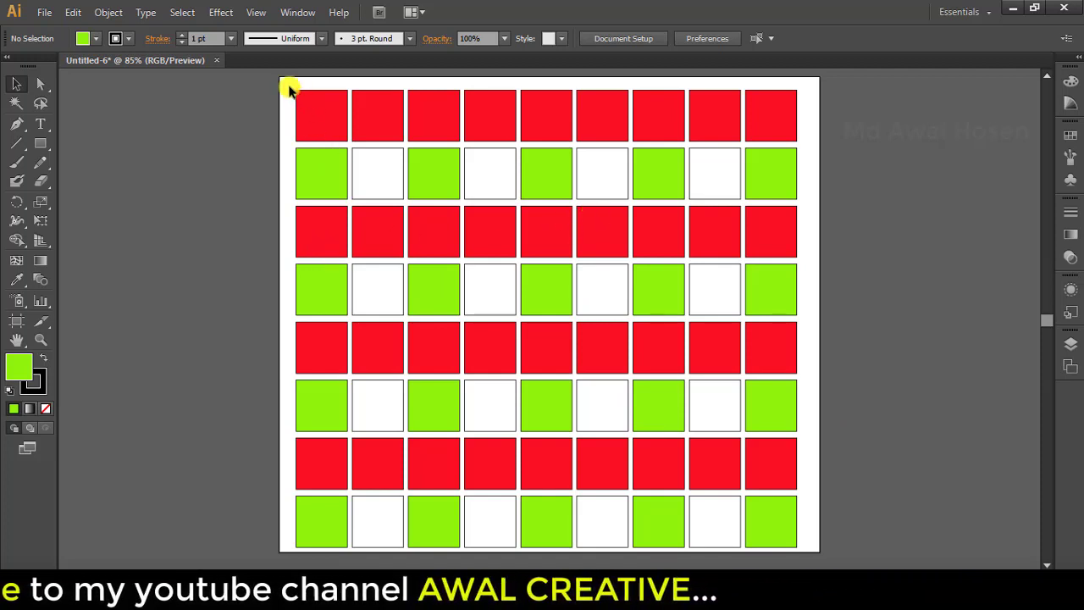
pyautogui.moveTo(279, 84)
pyautogui.mouseDown()
pyautogui.moveTo(779, 566)
pyautogui.moveTo(870, 462)
pyautogui.mouseUp()
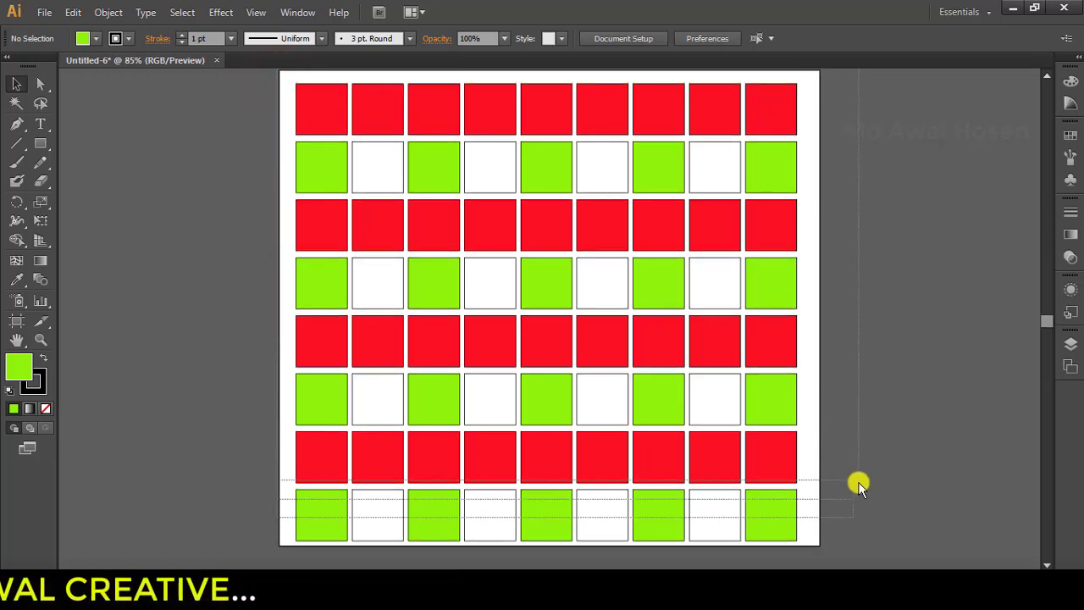
pyautogui.moveTo(870, 463); pyautogui.dragTo(862, 479)
pyautogui.press('Delete')
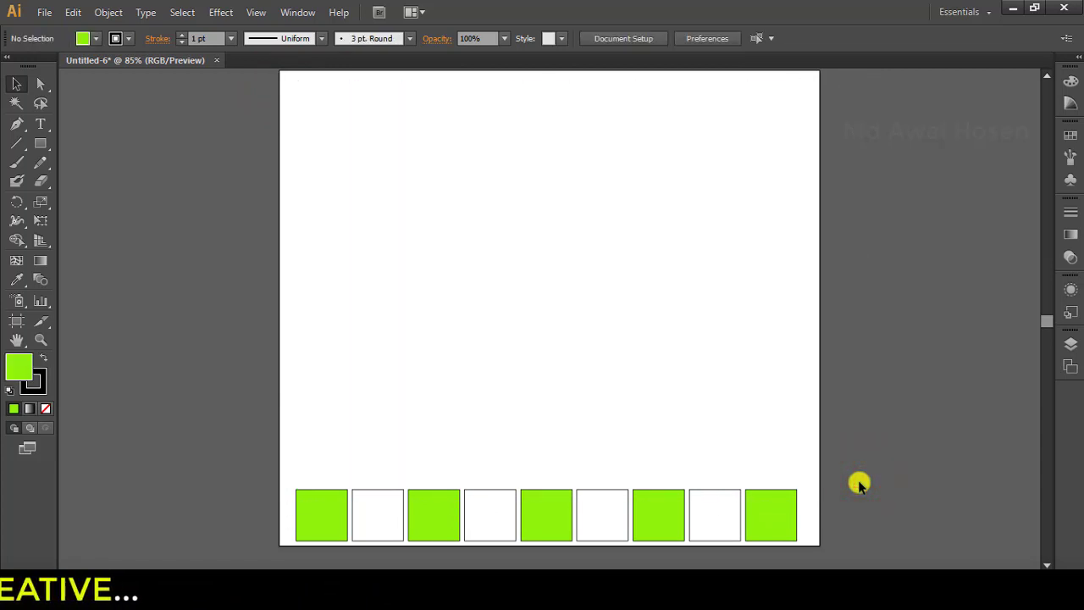
# - Select the remaining bottom row with Ctrl+A and delete it
pyautogui.hotkey('ctrl', 'a')
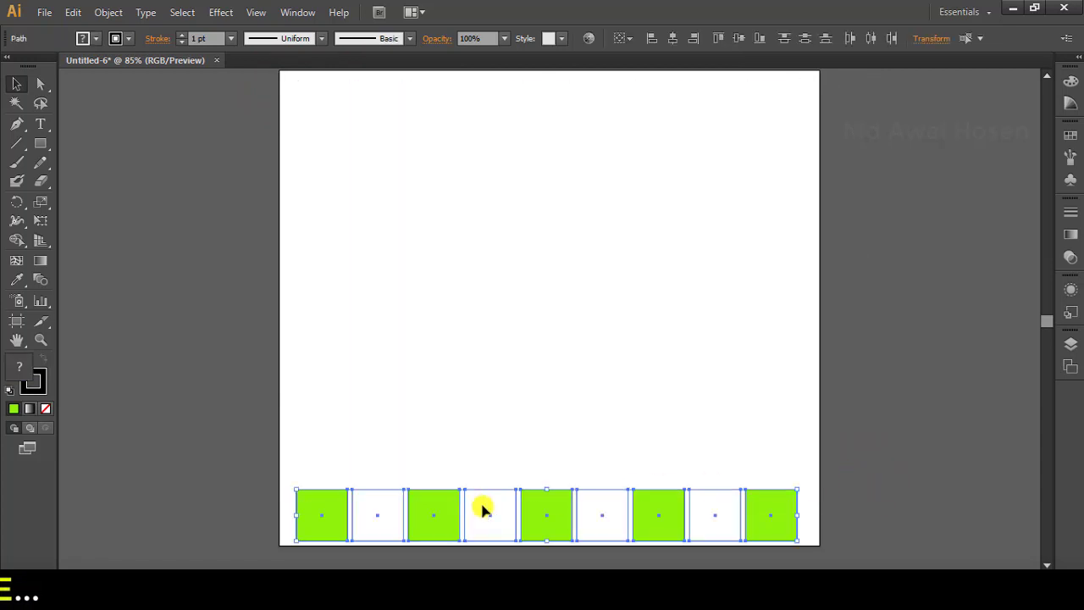
pyautogui.press('Delete')
pyautogui.scroll(1, 550, 565)
pyautogui.scroll(-1, 506, 468)
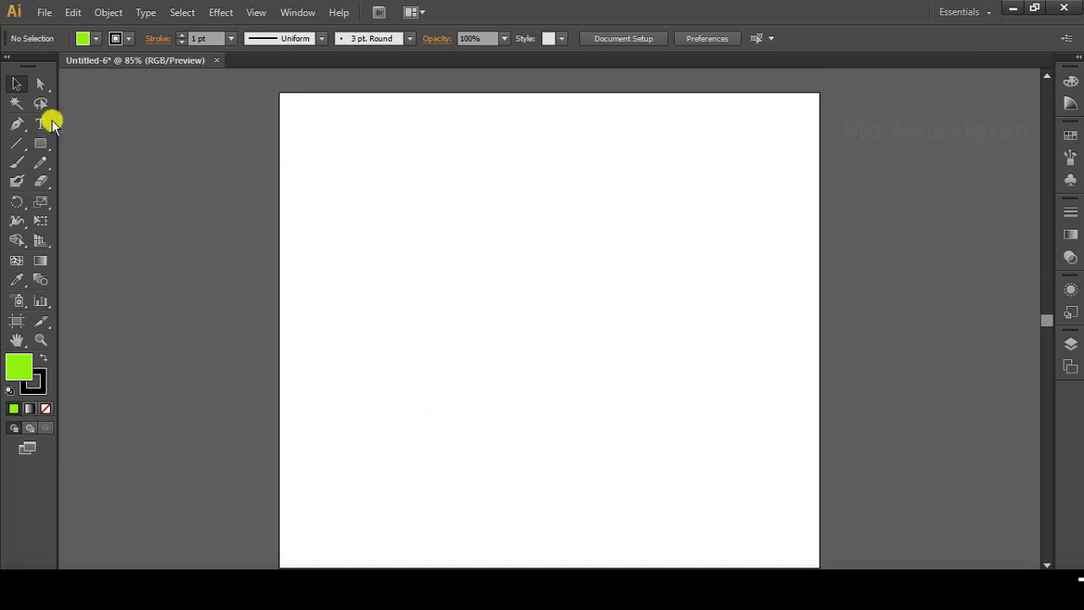
# - Draw a hexagon near the artboard's top-left and Alt-drag a copy beneath it
pyautogui.click(40, 143)
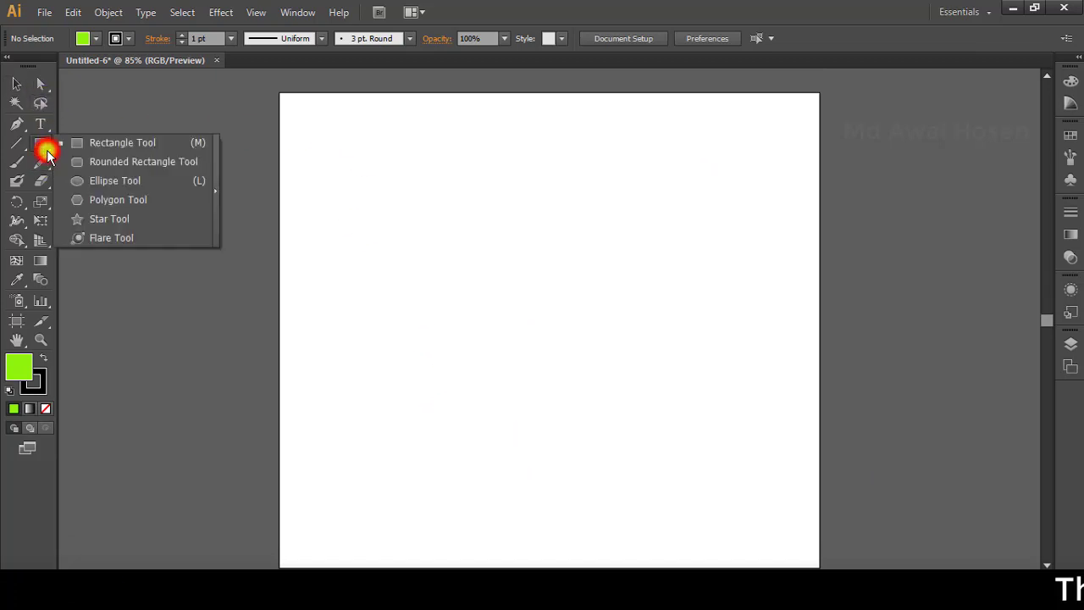
pyautogui.click(105, 199)
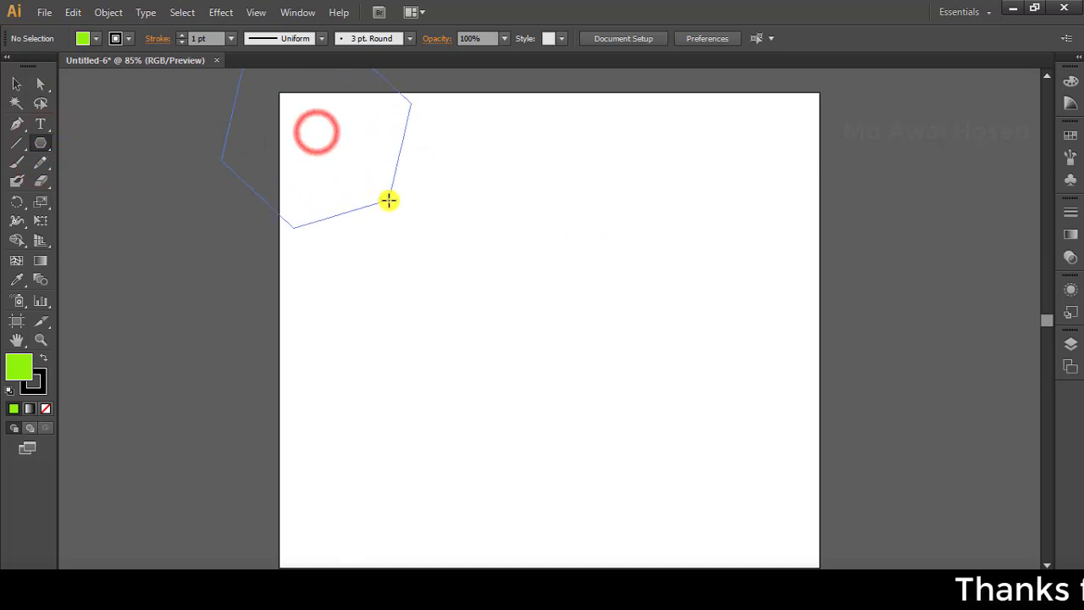
pyautogui.moveTo(333, 144)
pyautogui.mouseDown()
pyautogui.moveTo(337, 158)
pyautogui.moveTo(341, 145)
pyautogui.mouseUp()
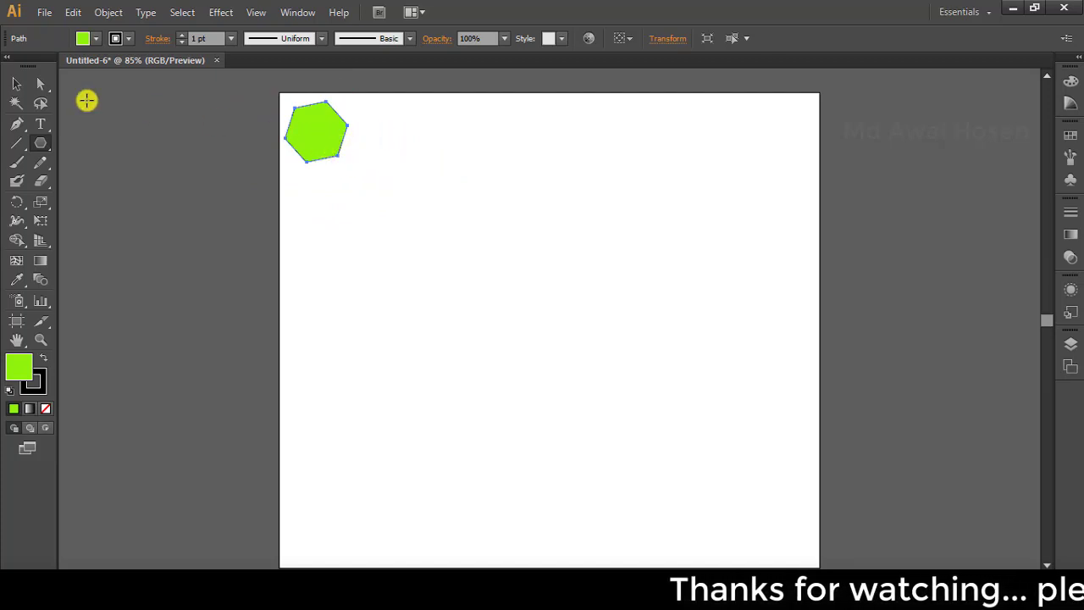
pyautogui.click(16, 83)
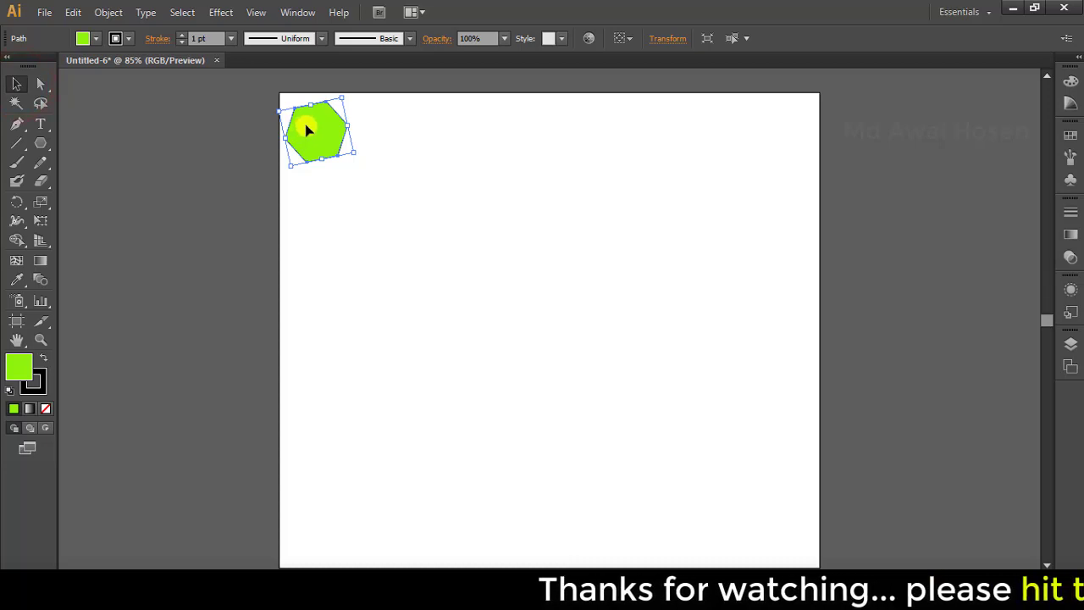
pyautogui.moveTo(314, 129); pyautogui.dragTo(313, 194)
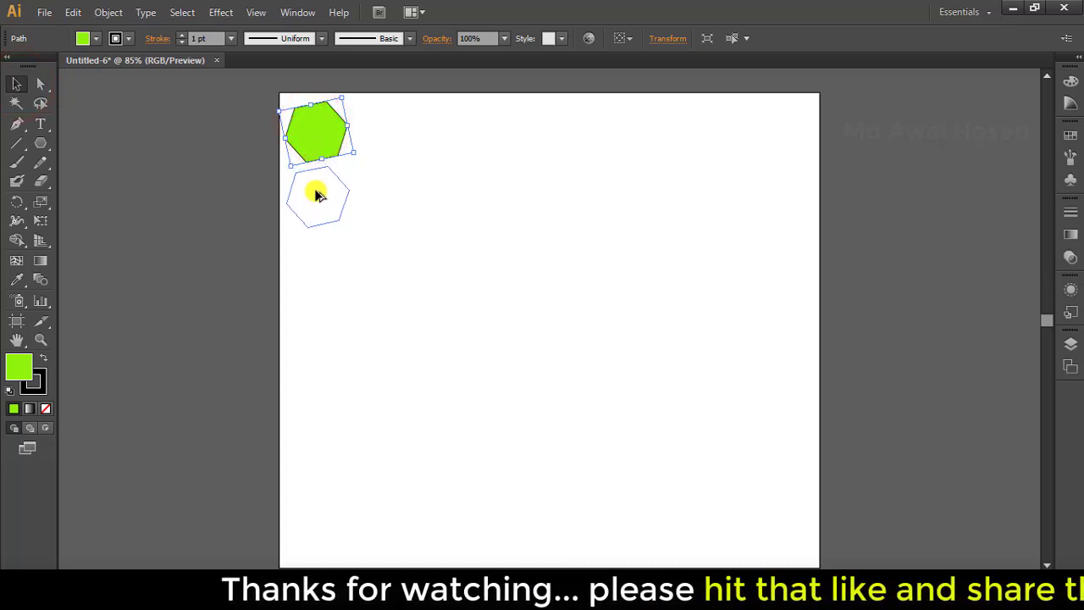
# - Delete both hexagons so the artboard is empty
pyautogui.press('Delete')
pyautogui.hotkey('ctrl', 'a')
pyautogui.press('Delete')
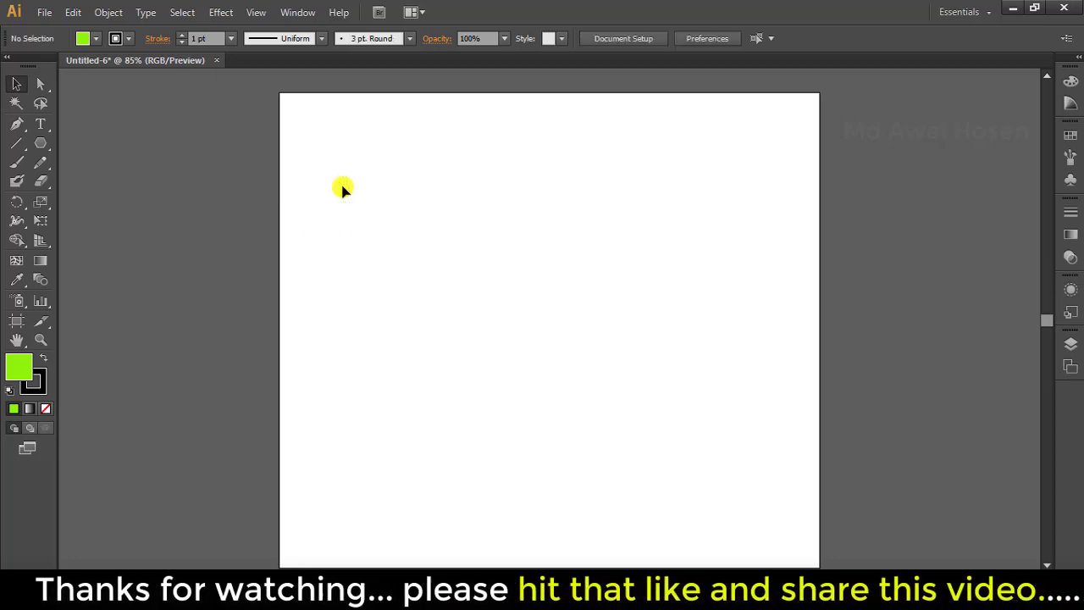
# - Create a six-sided polygon with 47.4832 px radius near the top of the artboard
pyautogui.click(42, 145)
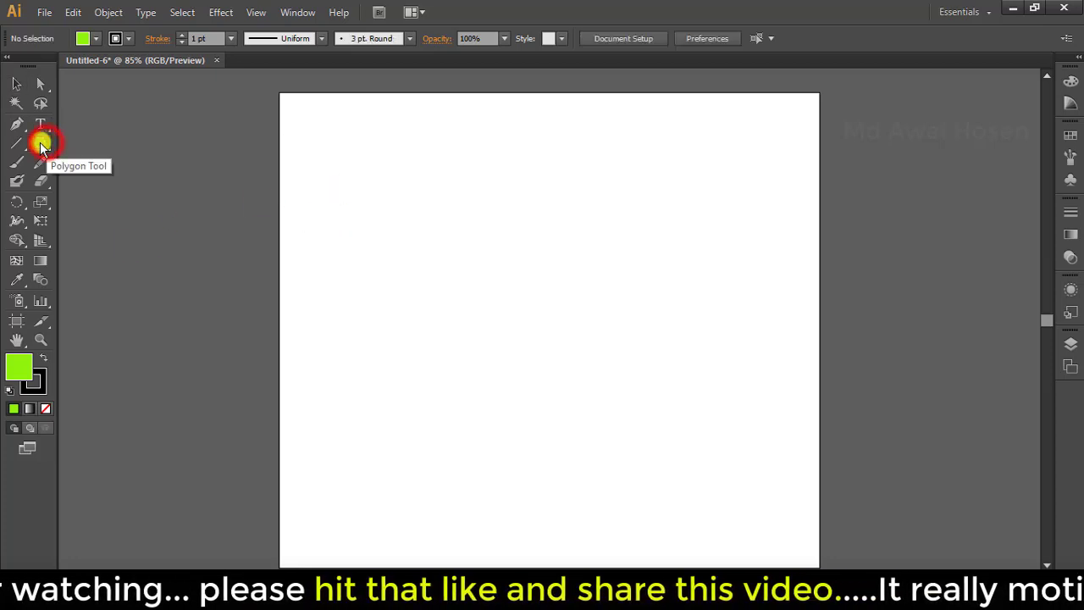
pyautogui.click(432, 167)
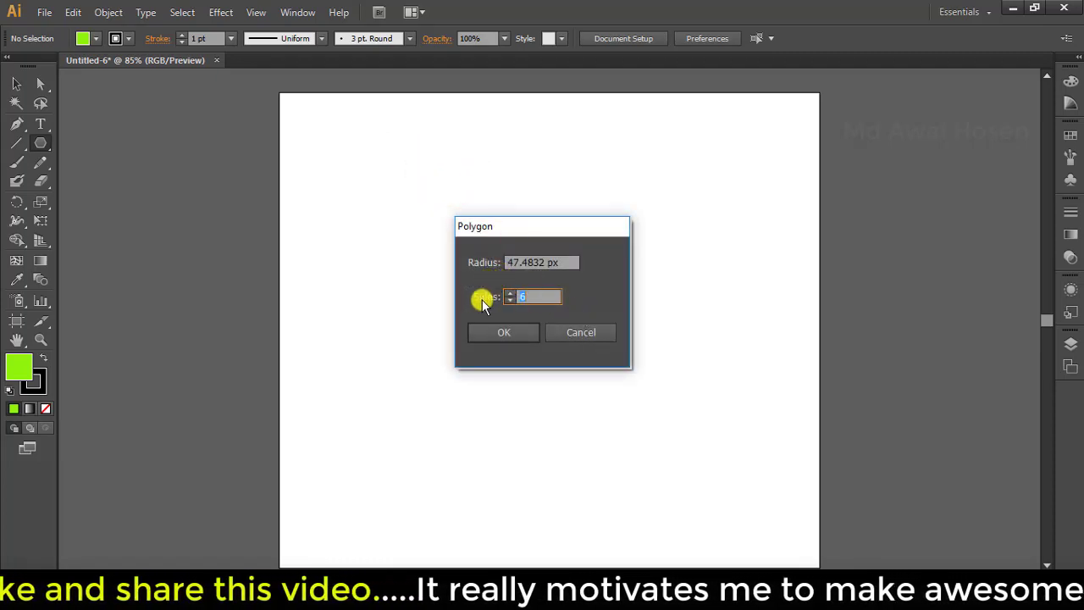
pyautogui.moveTo(525, 229); pyautogui.dragTo(459, 158)
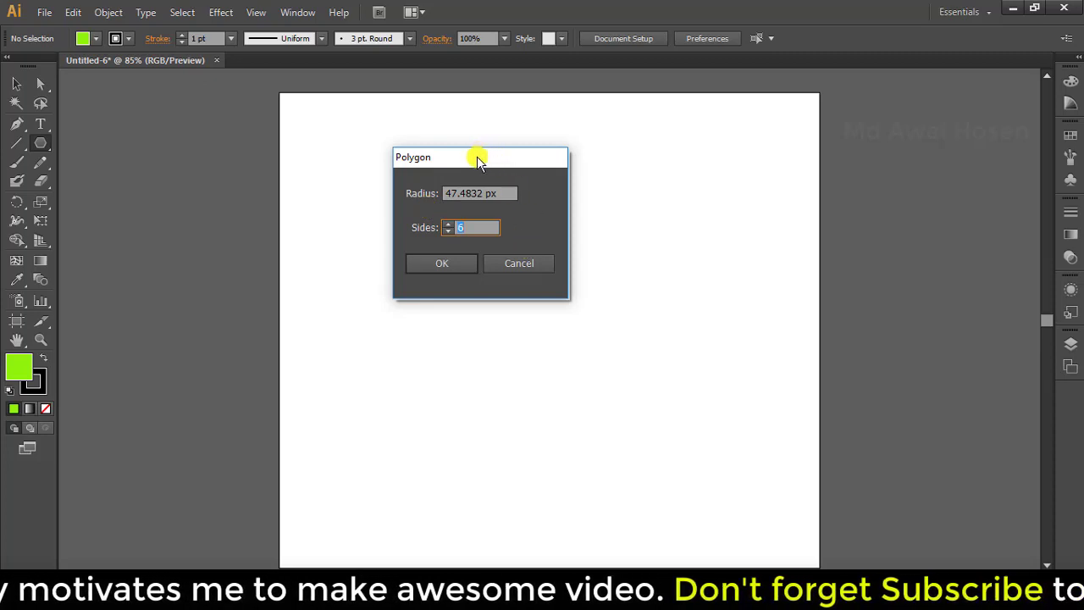
pyautogui.moveTo(476, 155); pyautogui.dragTo(546, 152)
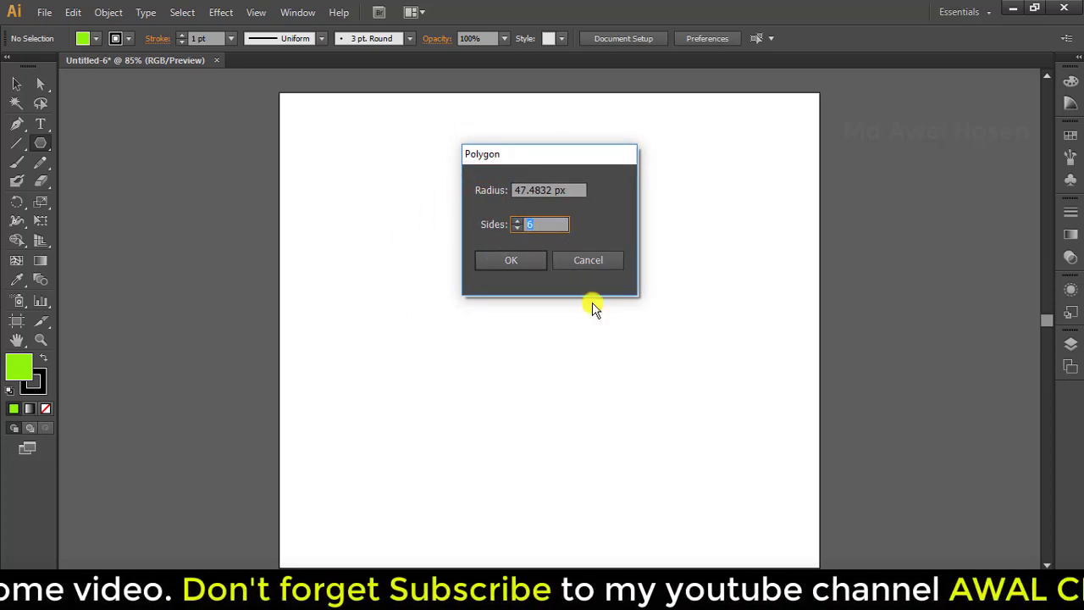
pyautogui.click(513, 260)
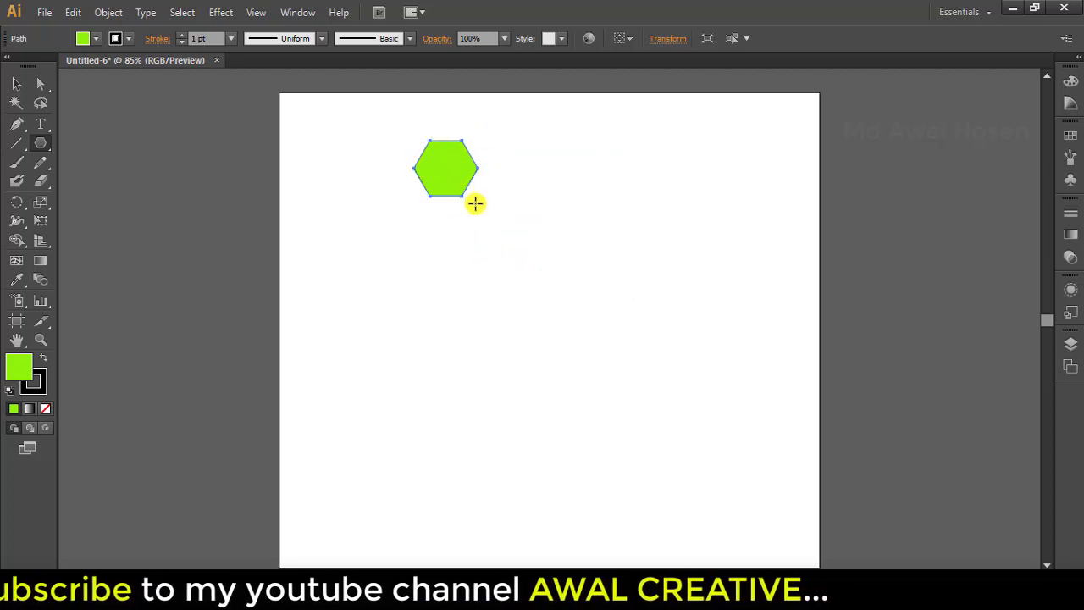
# - Select the new green hexagon with the Selection tool
pyautogui.click(16, 83)
pyautogui.click(455, 170)
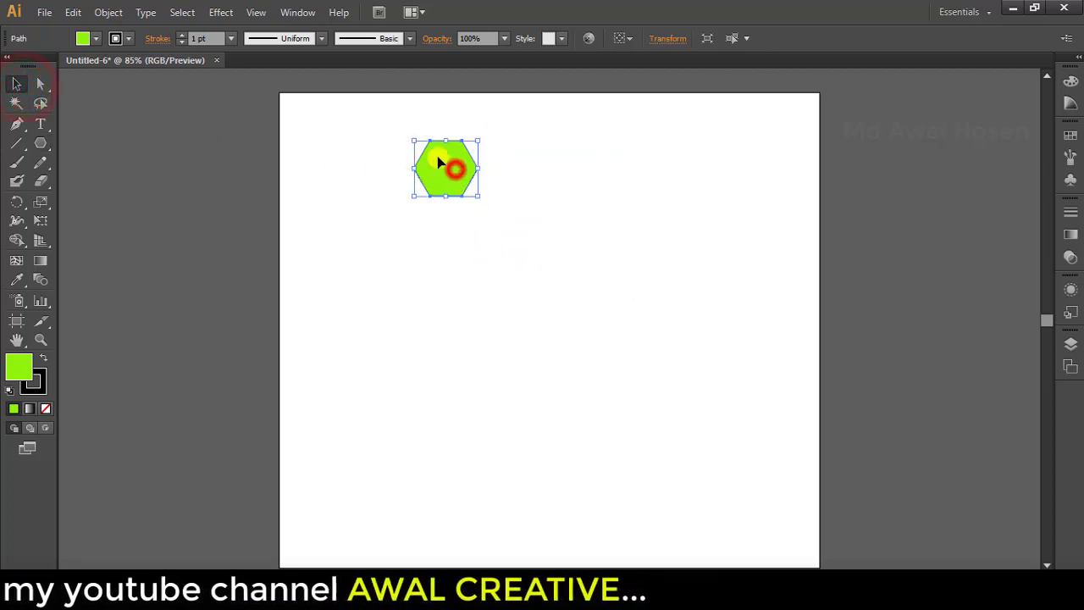
pyautogui.click(641, 206)
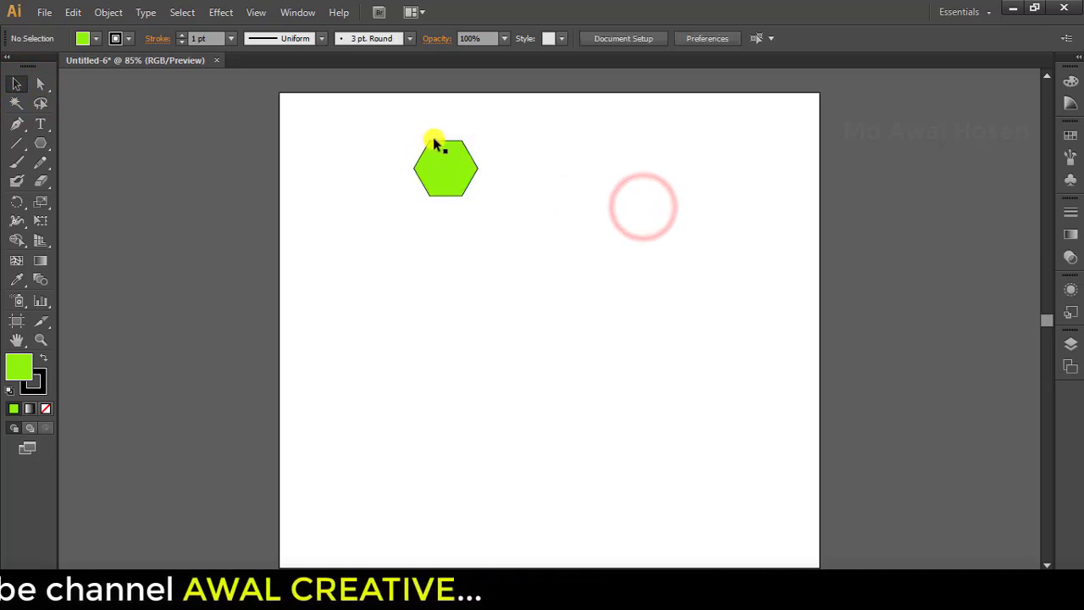
pyautogui.click(441, 172)
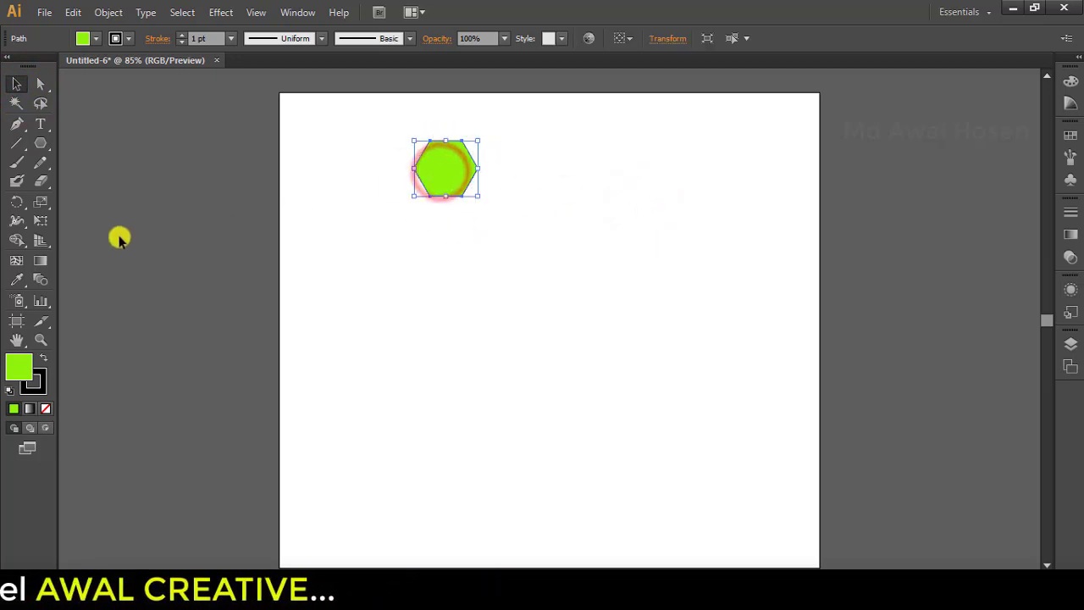
pyautogui.click(41, 143)
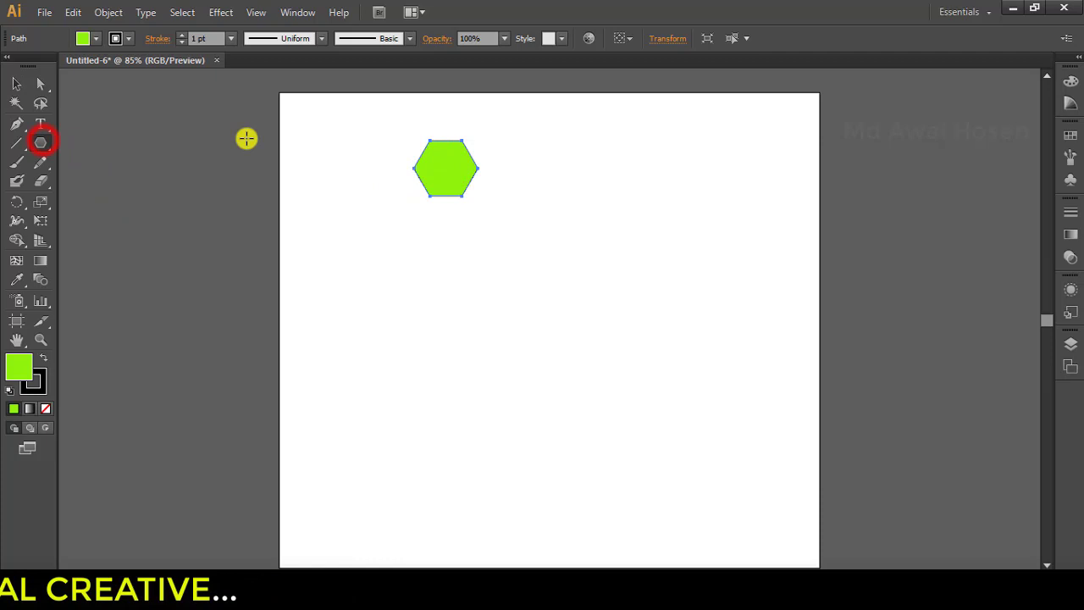
# - Create a trial polygon with Sides set to 8
pyautogui.click(338, 153)
pyautogui.doubleClick(538, 222)
pyautogui.moveTo(520, 152); pyautogui.dragTo(625, 137)
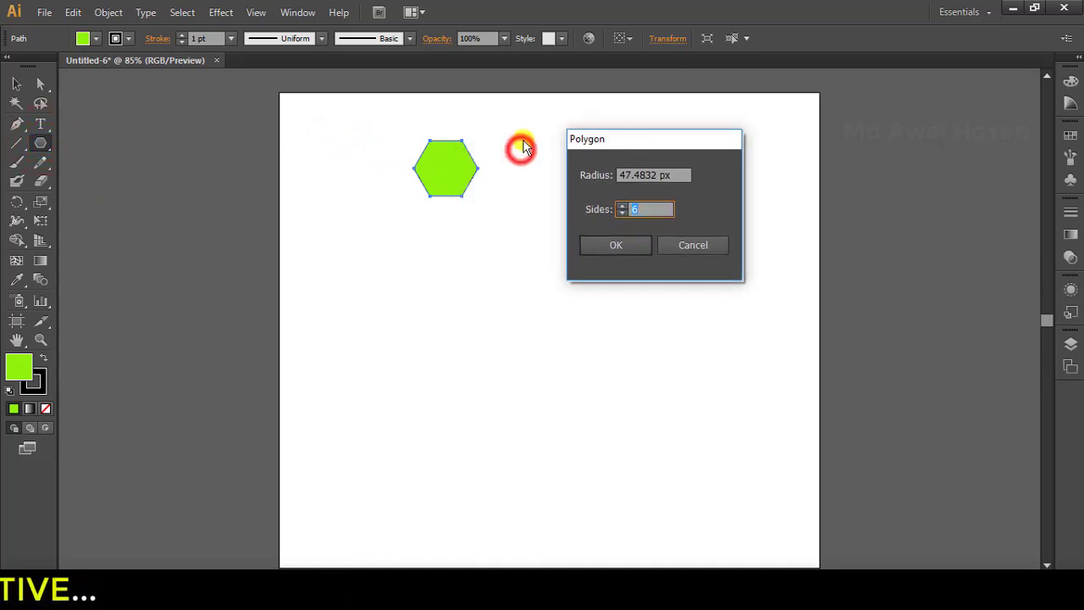
pyautogui.click(639, 209)
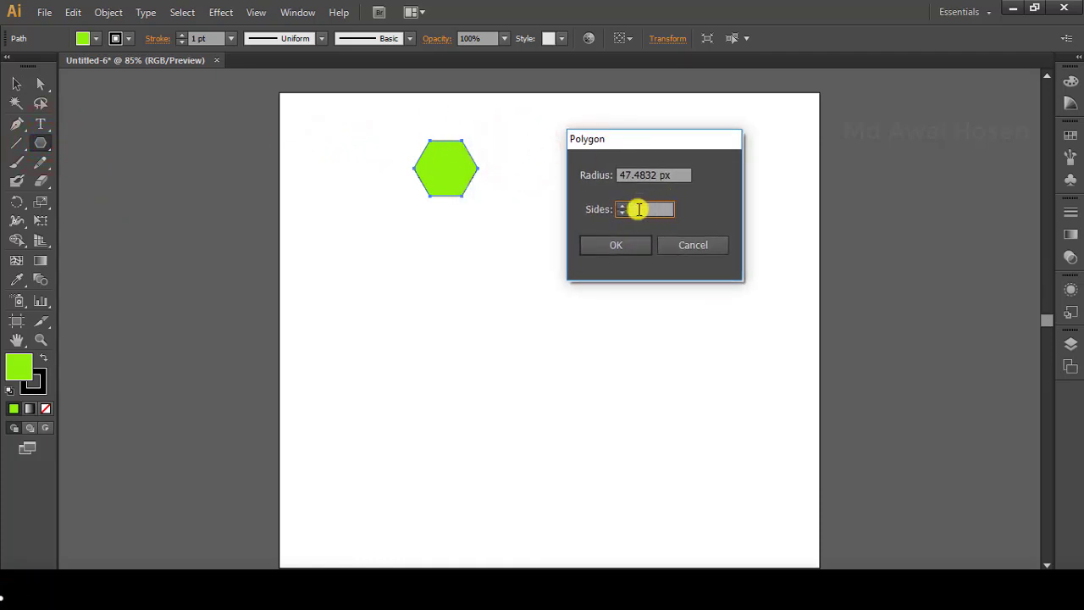
pyautogui.write('8')
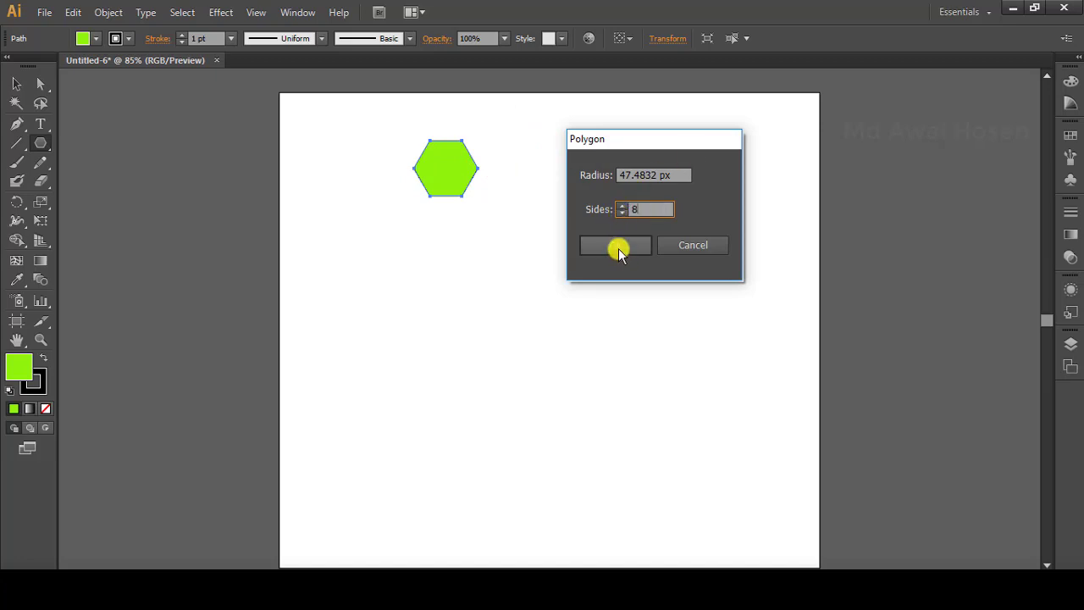
pyautogui.click(616, 245)
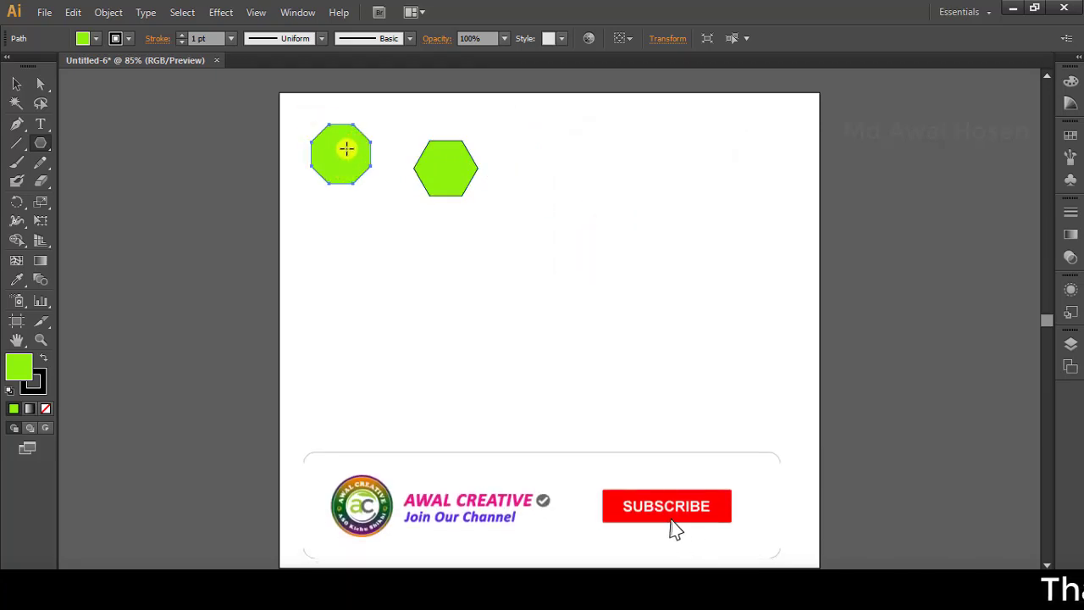
# - Delete the octagon, move the hexagon into the top-left corner, and drag a copy below it
pyautogui.click(17, 84)
pyautogui.click(330, 144)
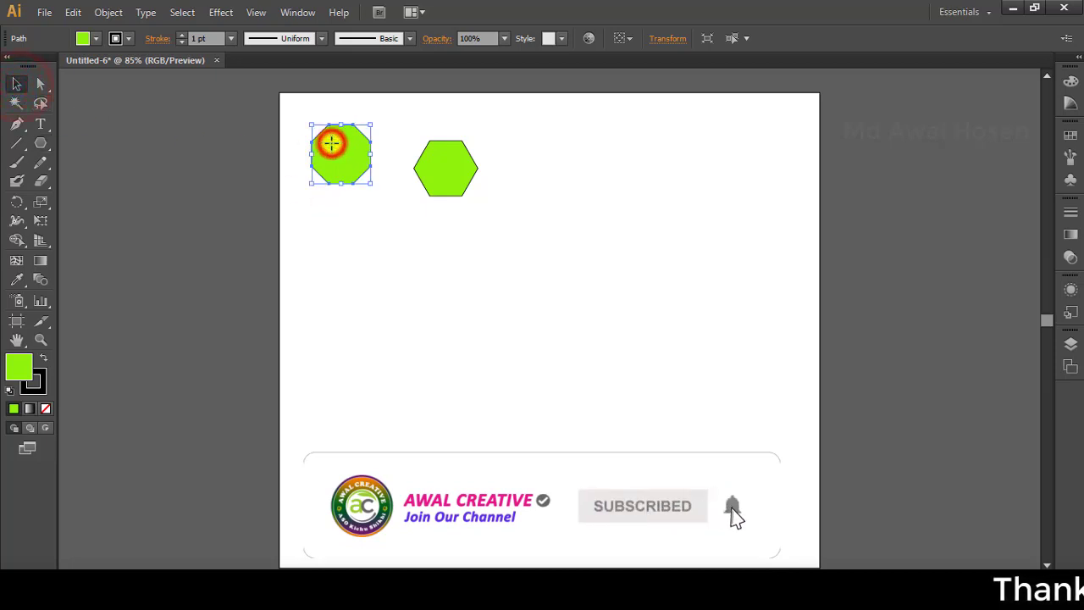
pyautogui.press('Delete')
pyautogui.moveTo(452, 168); pyautogui.dragTo(327, 135)
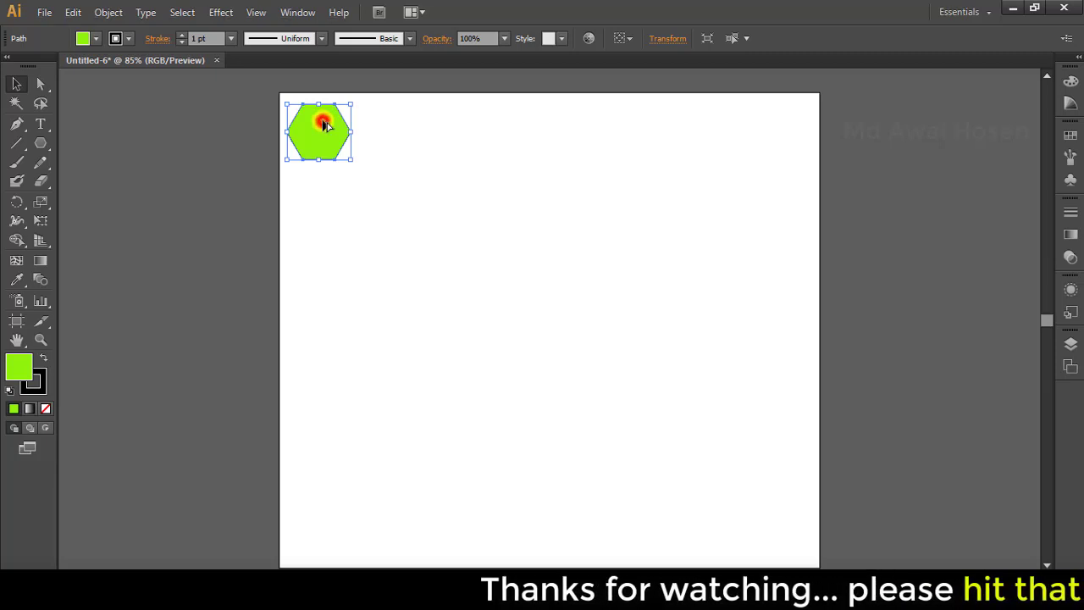
pyautogui.moveTo(324, 124); pyautogui.dragTo(324, 182)
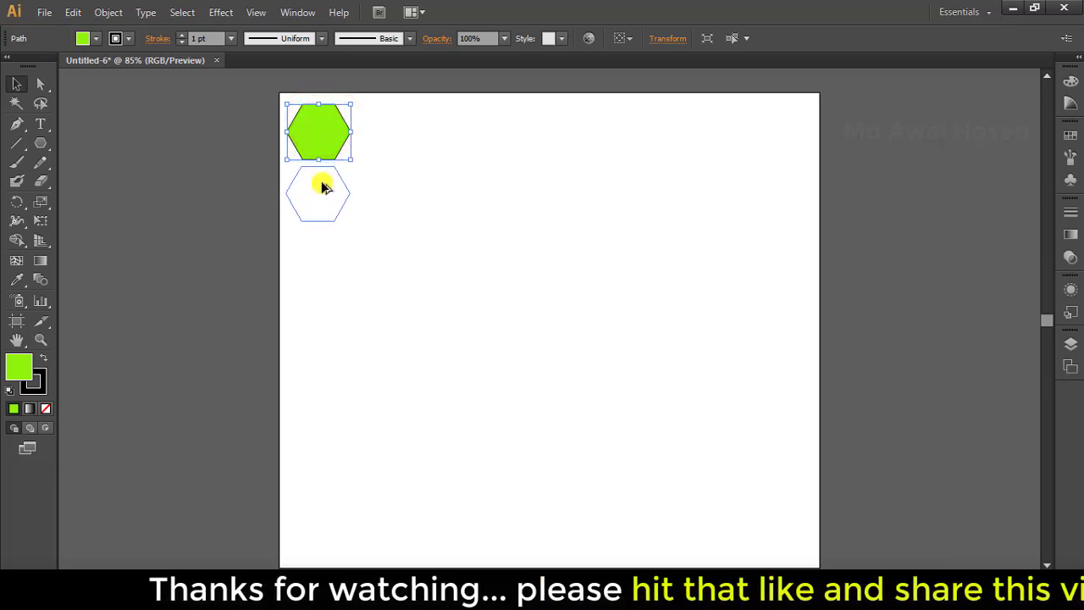
# - Duplicate the hexagon straight down and repeat with Ctrl+D into a column, then select all
pyautogui.moveTo(324, 186); pyautogui.dragTo(324, 187)
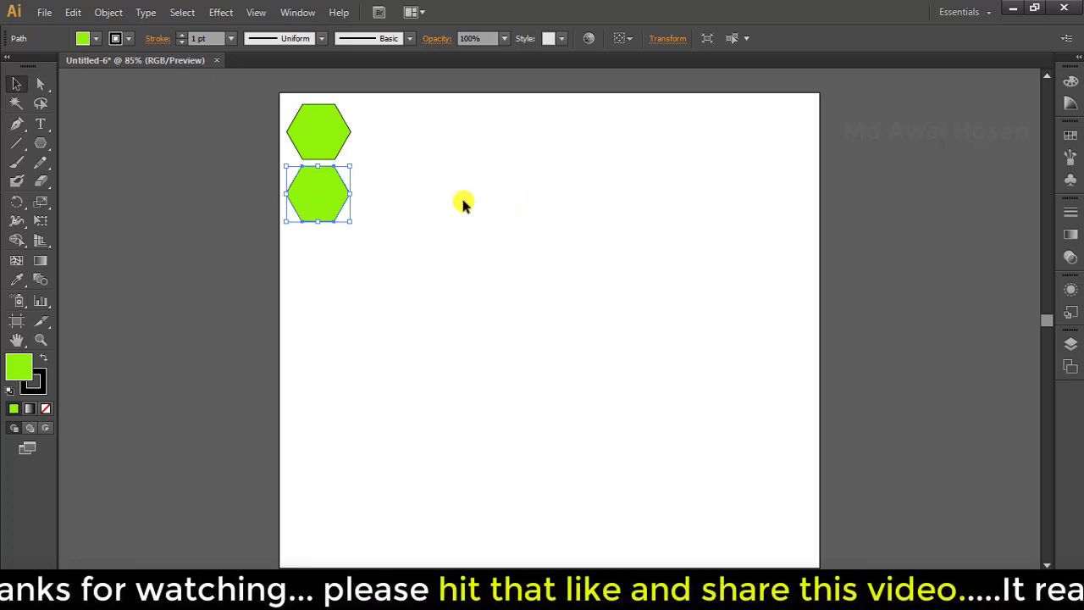
pyautogui.hotkey('ctrl', 'd')
pyautogui.hotkey('ctrl', 'd')
pyautogui.hotkey('ctrl', 'd')
pyautogui.hotkey('ctrl', 'd')
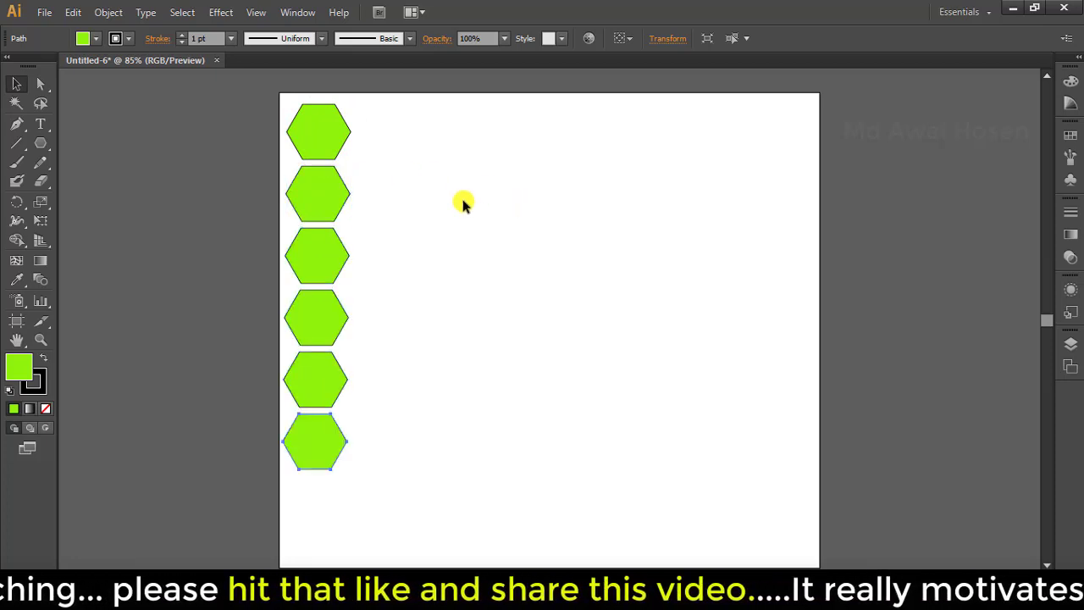
pyautogui.hotkey('ctrl', 'd')
pyautogui.hotkey('ctrl', 'd')
pyautogui.scroll(-2, 449, 220)
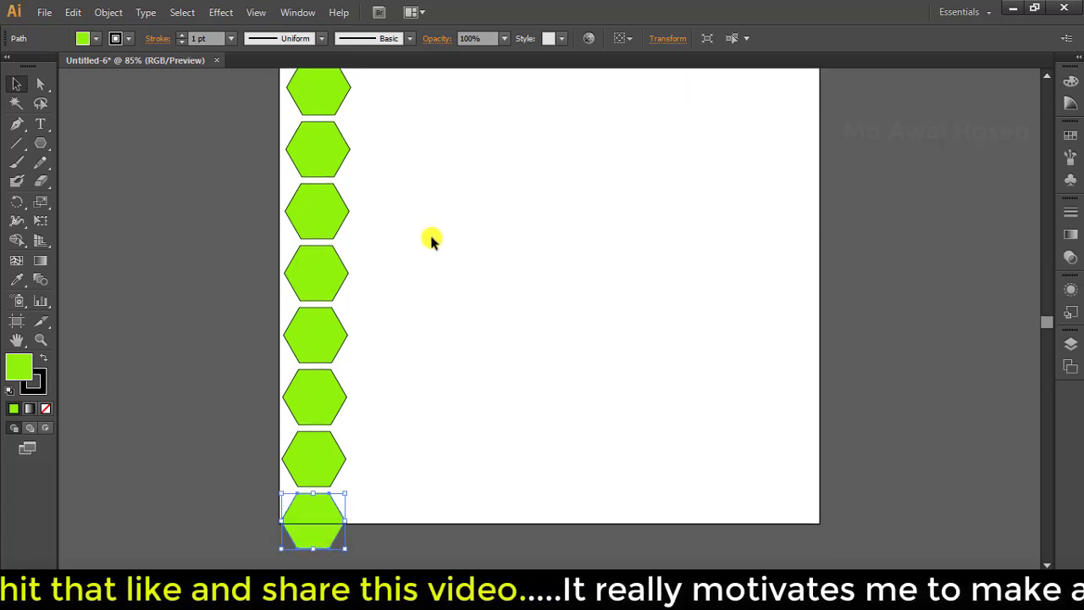
pyautogui.scroll(1, 483, 390)
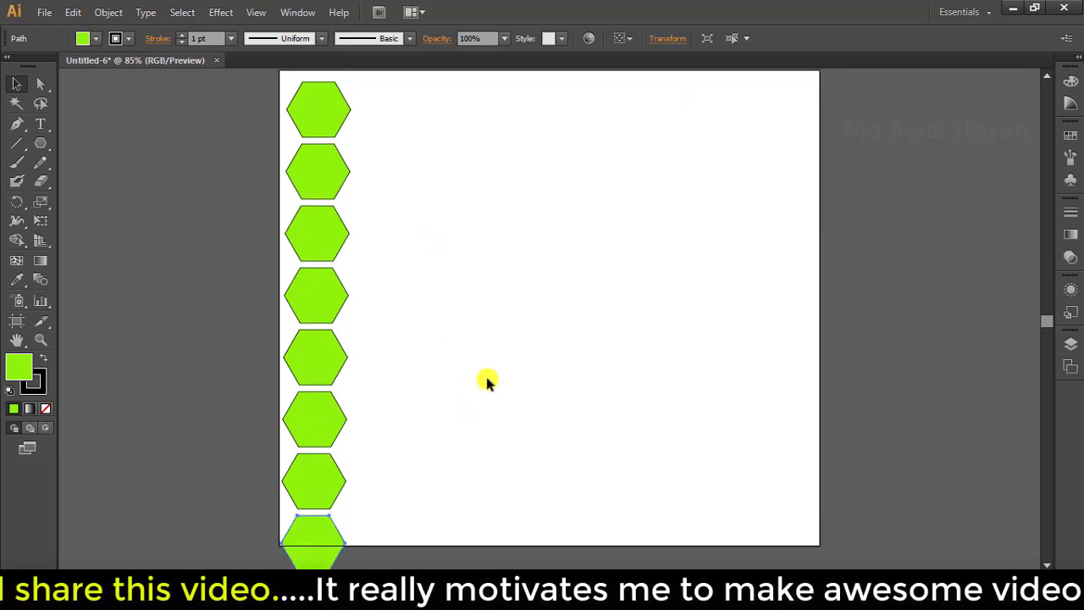
pyautogui.hotkey('ctrl', 'a')
pyautogui.scroll(1, 401, 210)
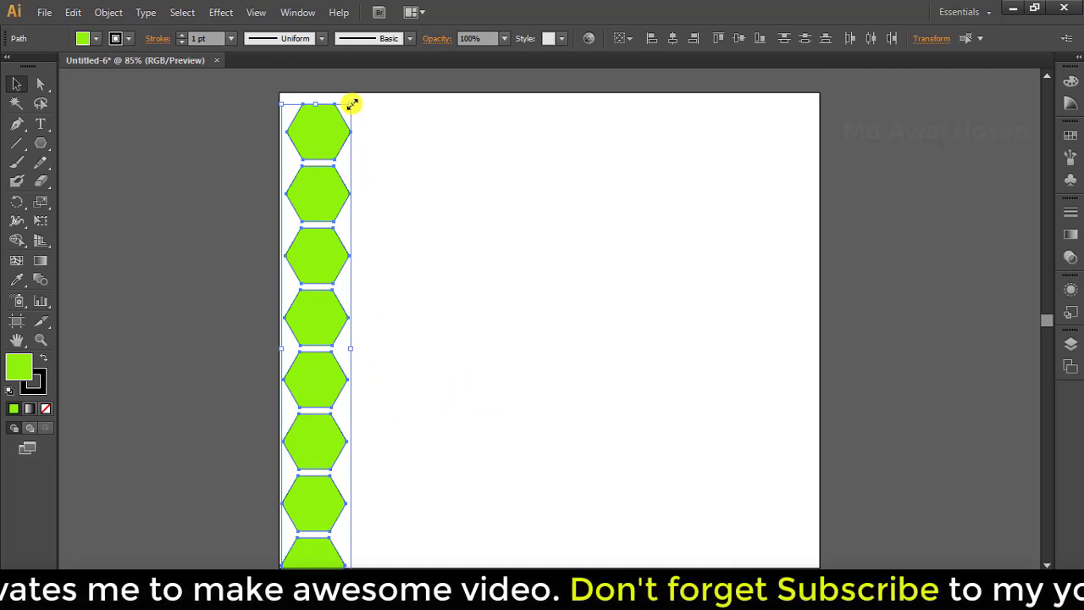
# - Resize the hexagon column slightly and nudge it up three steps
pyautogui.moveTo(351, 103)
pyautogui.mouseDown()
pyautogui.moveTo(341, 127)
pyautogui.moveTo(346, 117)
pyautogui.mouseUp()
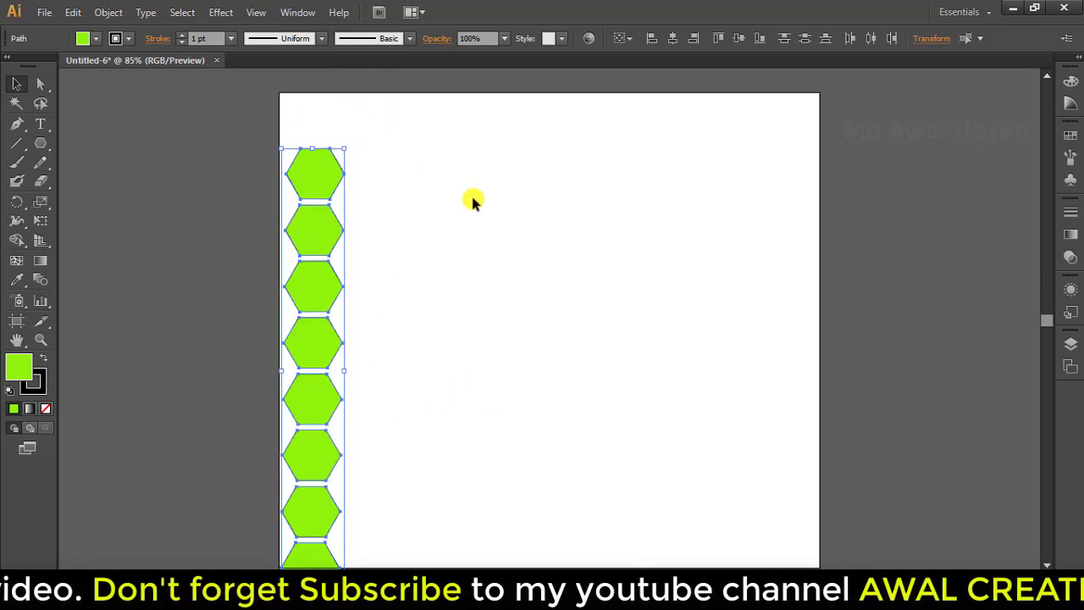
pyautogui.press('Up')
pyautogui.press('Up')
pyautogui.press('Up')
pyautogui.press('Up')
pyautogui.press('Up')
pyautogui.press('Up')
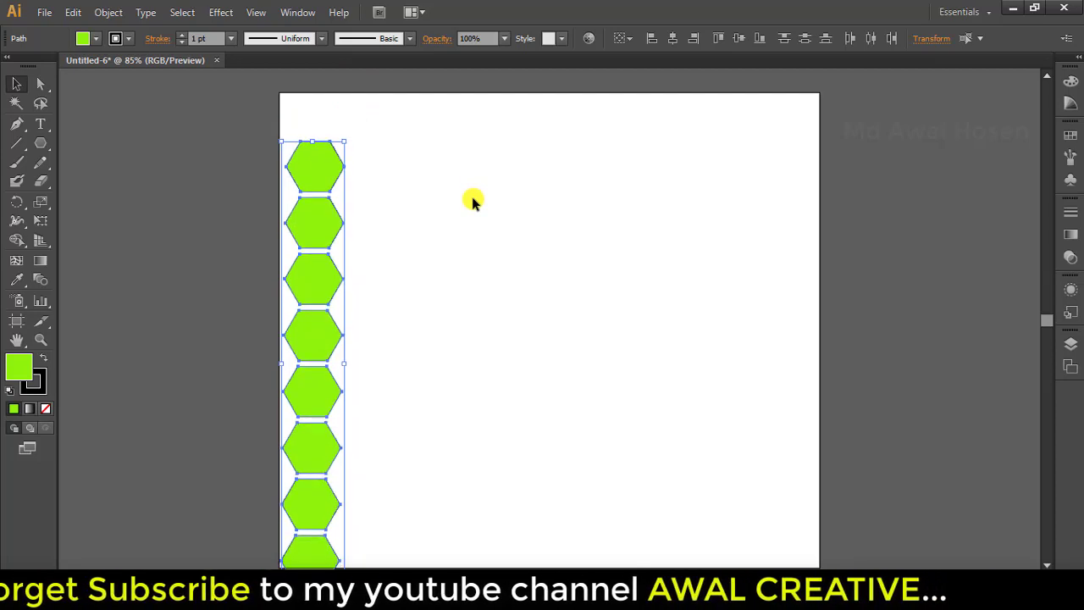
pyautogui.press('Up')
pyautogui.press('Up')
pyautogui.press('Up')
pyautogui.press('Up')
pyautogui.press('Up')
pyautogui.press('Up')
pyautogui.press('Up')
pyautogui.press('Up')
pyautogui.press('Up')
pyautogui.press('Up')
pyautogui.press('Up')
pyautogui.press('Up')
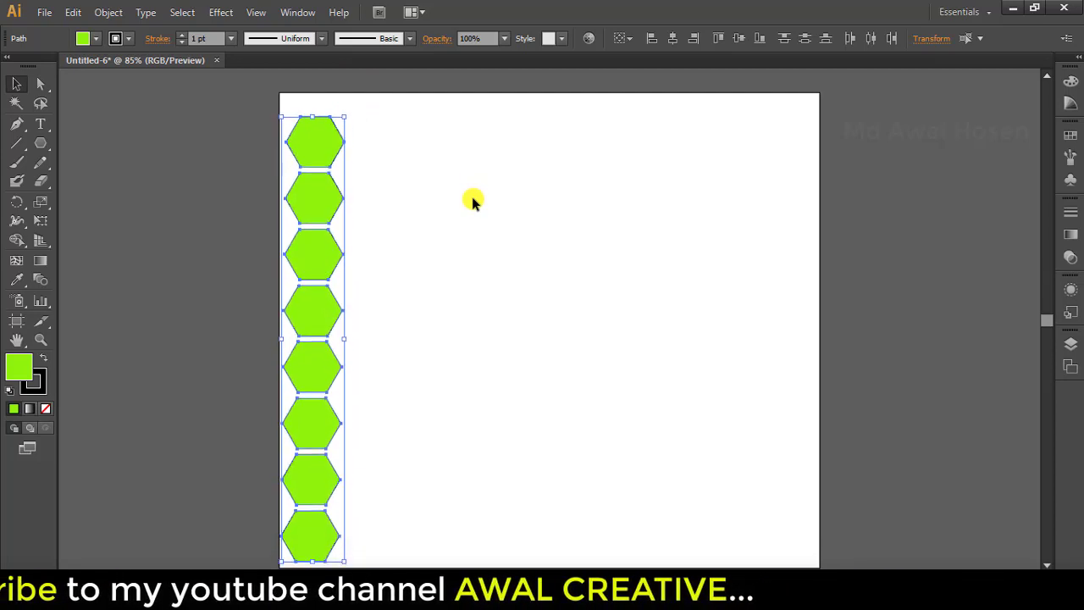
pyautogui.press('Up')
pyautogui.press('Up')
pyautogui.press('Up')
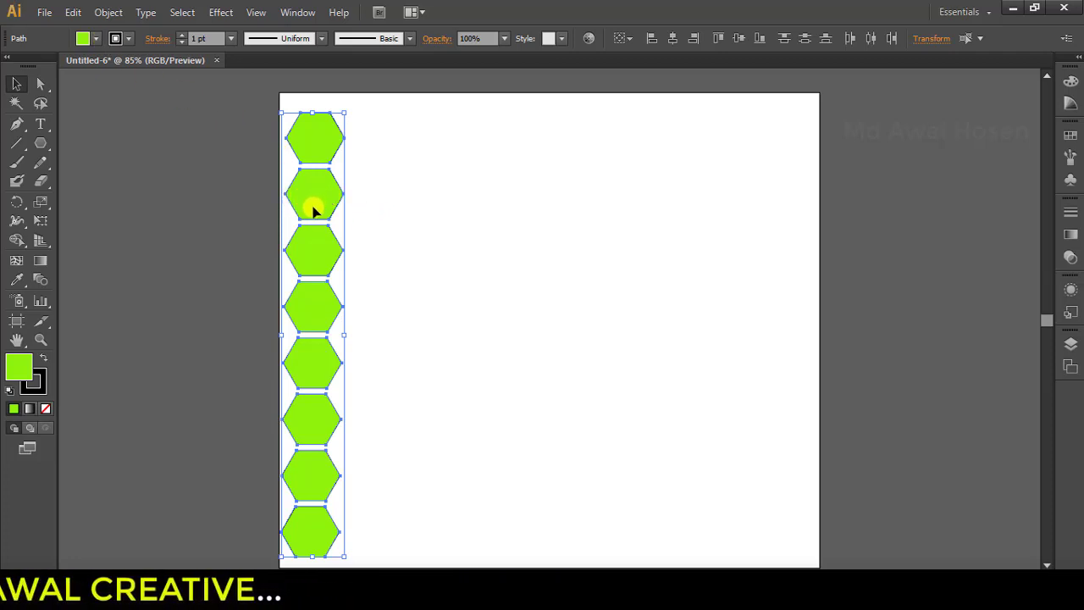
# - Drop an offset copy of the column up and to the right so the two interlock
pyautogui.scroll(1, 387, 235)
pyautogui.scroll(2, 254, 221)
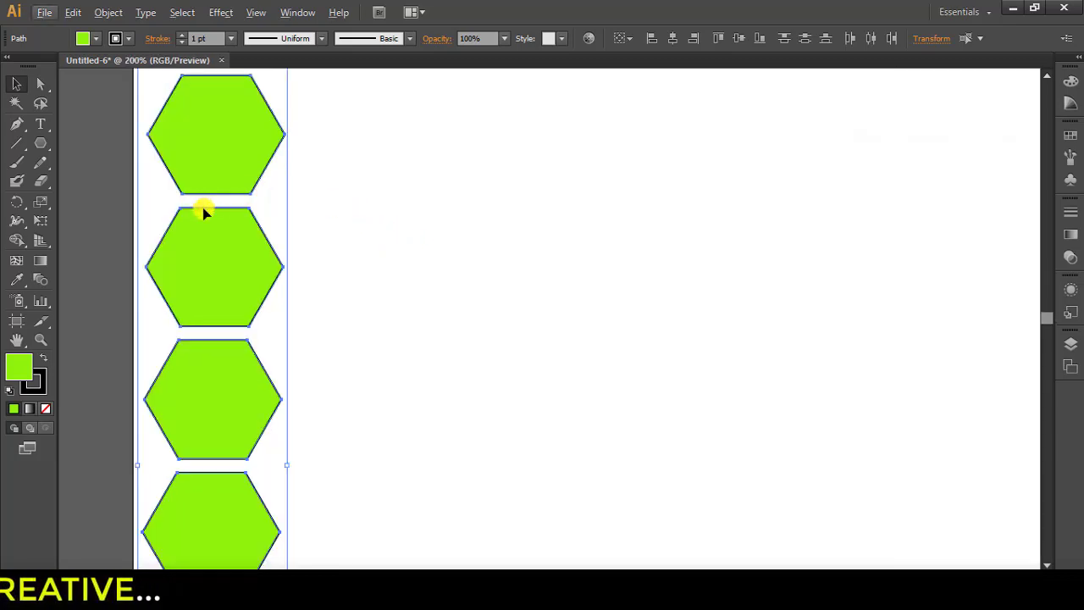
pyautogui.scroll(-2, 195, 213)
pyautogui.scroll(3, 181, 212)
pyautogui.scroll(1, 228, 237)
pyautogui.scroll(4, 351, 256)
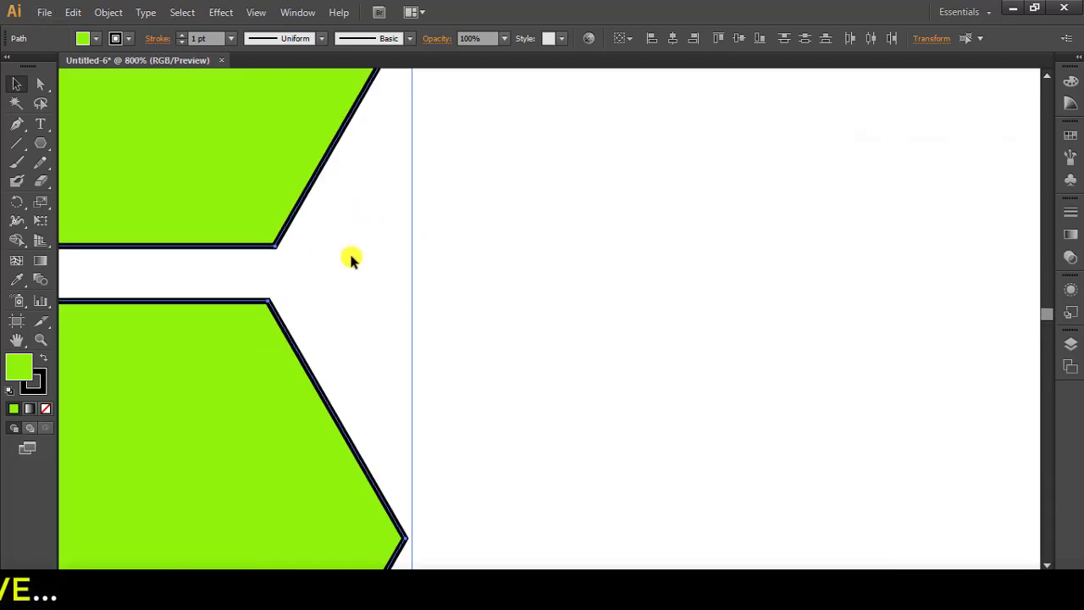
pyautogui.scroll(-5, 443, 363)
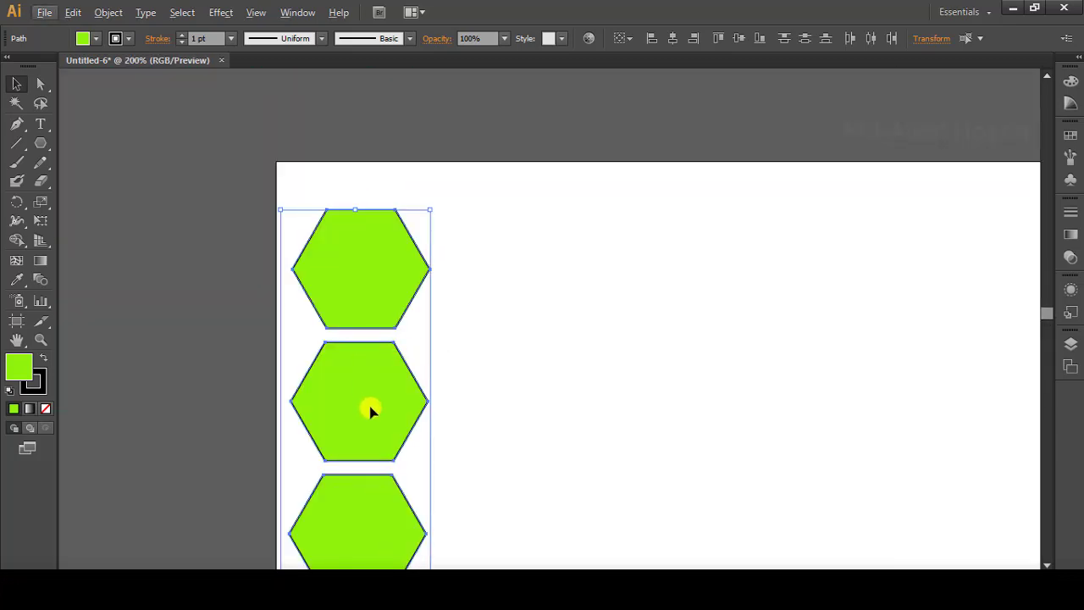
pyautogui.scroll(-1, 370, 411)
pyautogui.moveTo(368, 366)
pyautogui.mouseDown()
pyautogui.moveTo(493, 304)
pyautogui.moveTo(472, 313)
pyautogui.mouseUp()
# - Select both hexagon columns and place an aligned copy of the pair to the right
pyautogui.scroll(-3, 604, 341)
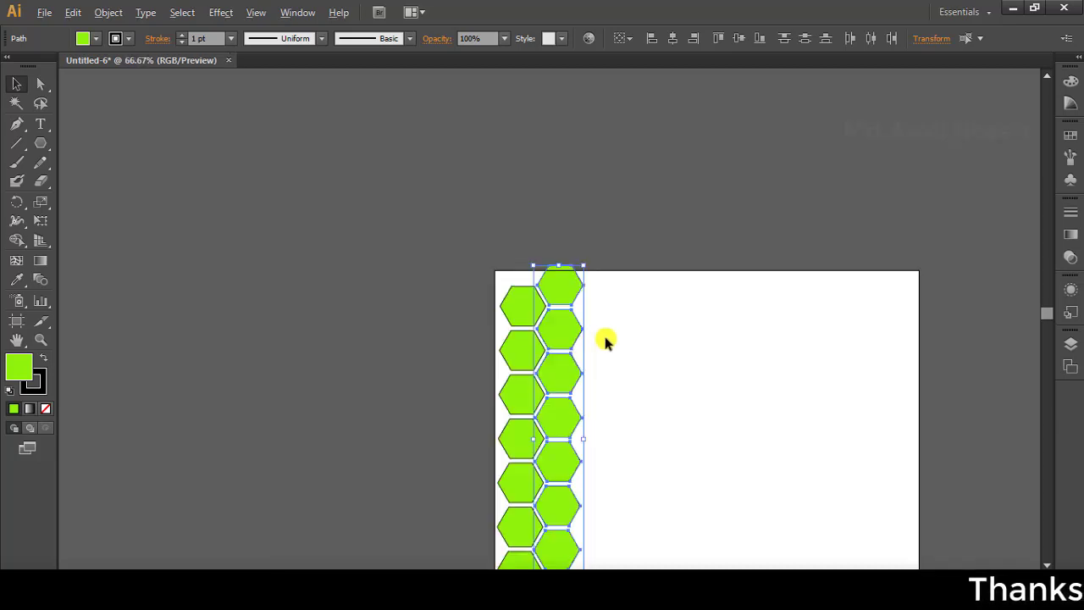
pyautogui.scroll(-2, 665, 357)
pyautogui.scroll(2, 734, 342)
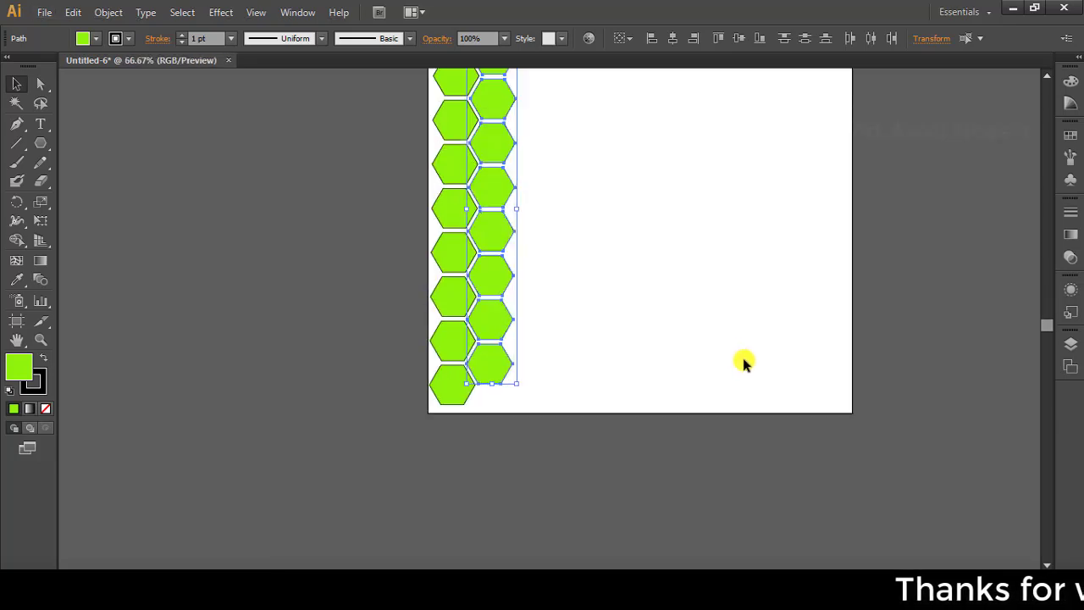
pyautogui.scroll(1, 737, 339)
pyautogui.scroll(1, 726, 315)
pyautogui.scroll(1, 627, 348)
pyautogui.scroll(-1, 635, 348)
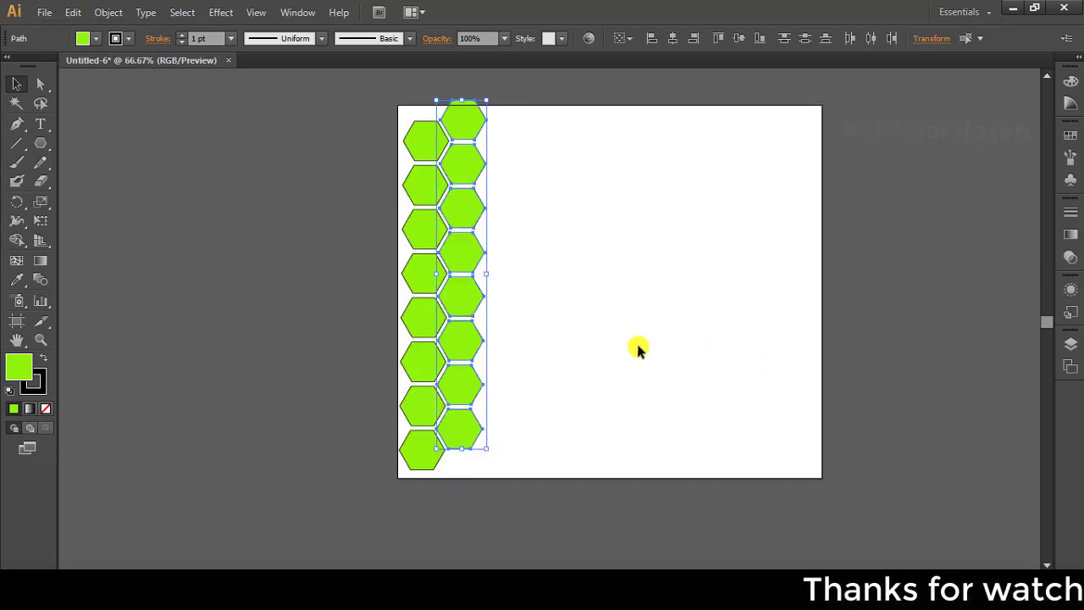
pyautogui.moveTo(483, 331); pyautogui.dragTo(483, 331)
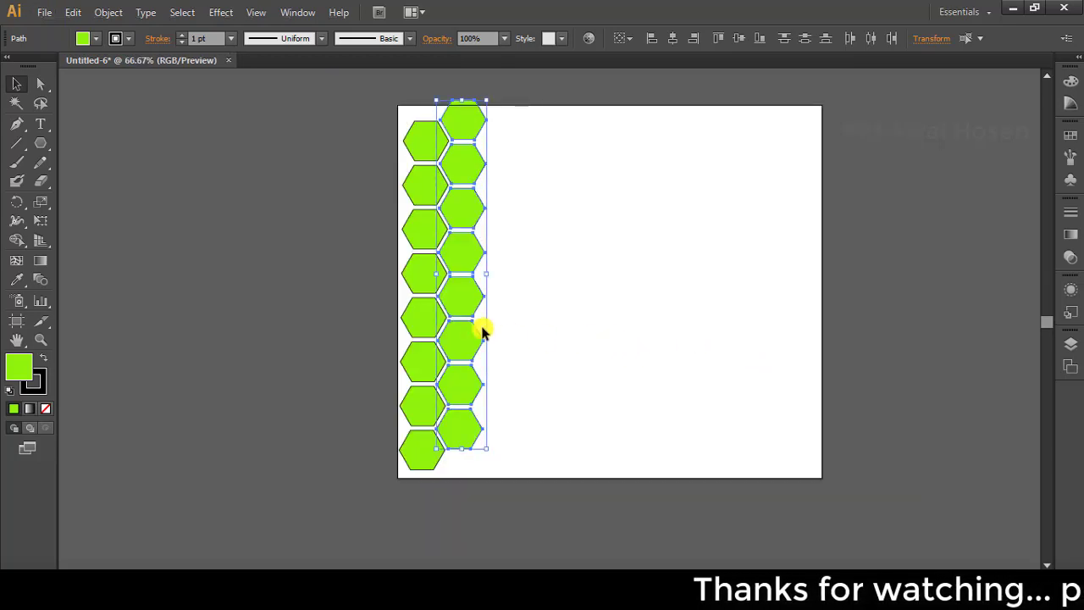
pyautogui.hotkey('ctrl', 'a')
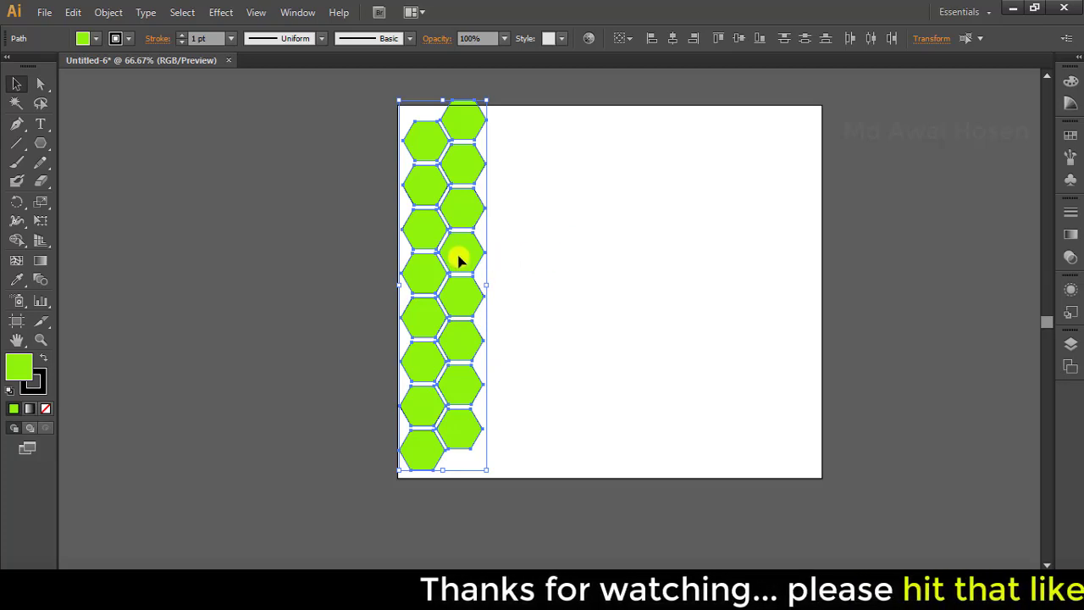
pyautogui.moveTo(459, 261); pyautogui.dragTo(533, 258)
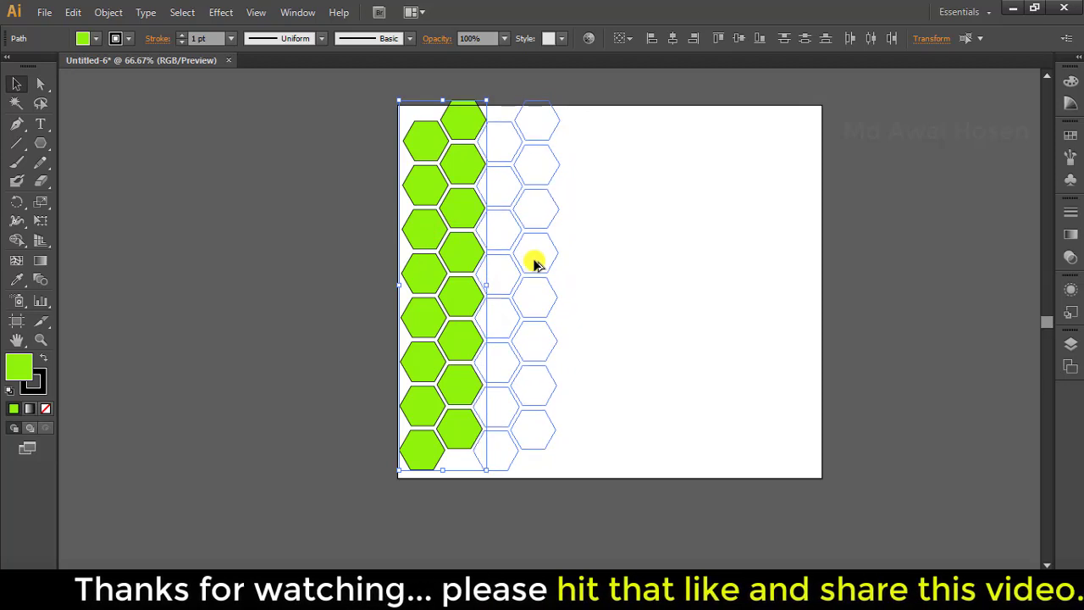
pyautogui.moveTo(533, 258); pyautogui.dragTo(534, 261)
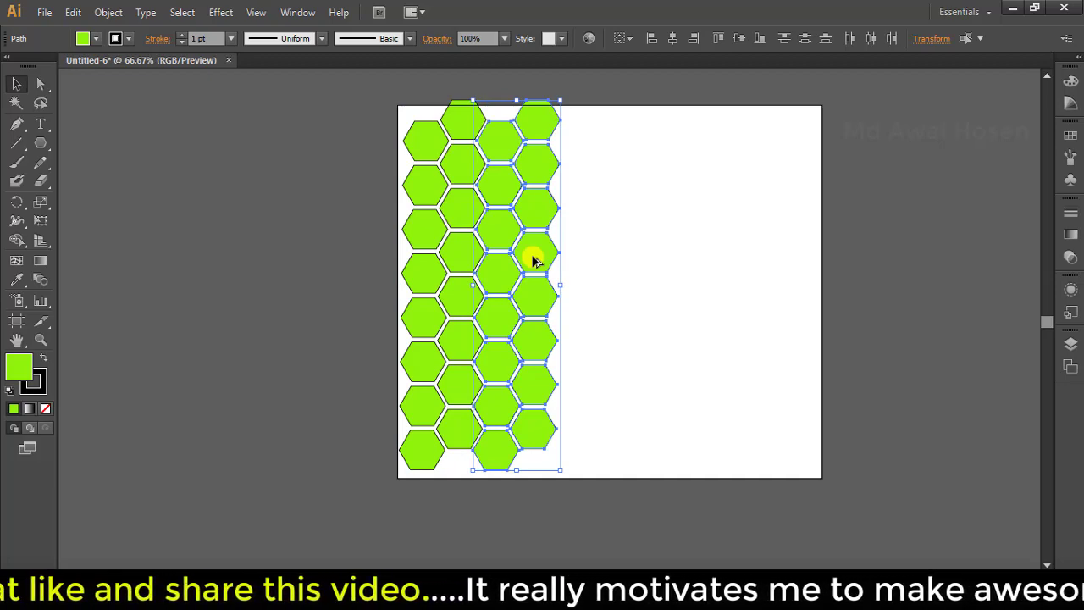
# - Repeat the copy across the artboard, then select and group the whole hexagon grid
pyautogui.hotkey('ctrl', 'd')
pyautogui.hotkey('ctrl', 'd')
pyautogui.hotkey('ctrl', 'd')
pyautogui.hotkey('ctrl', 'd')
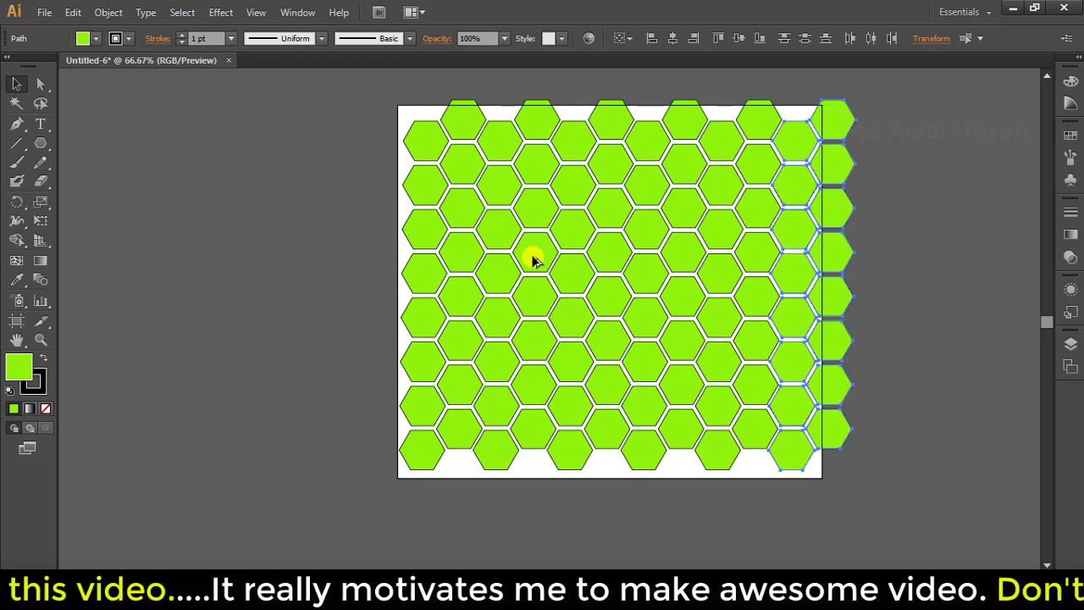
pyautogui.scroll(1, 644, 296)
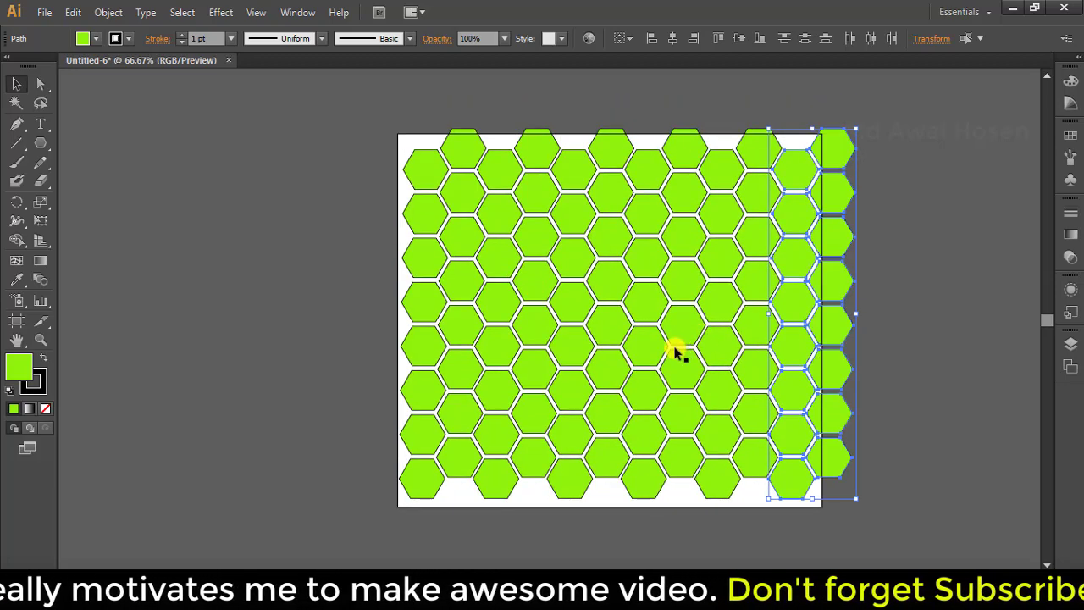
pyautogui.hotkey('ctrl', 'a')
pyautogui.hotkey('ctrl', 'shift', 'b')
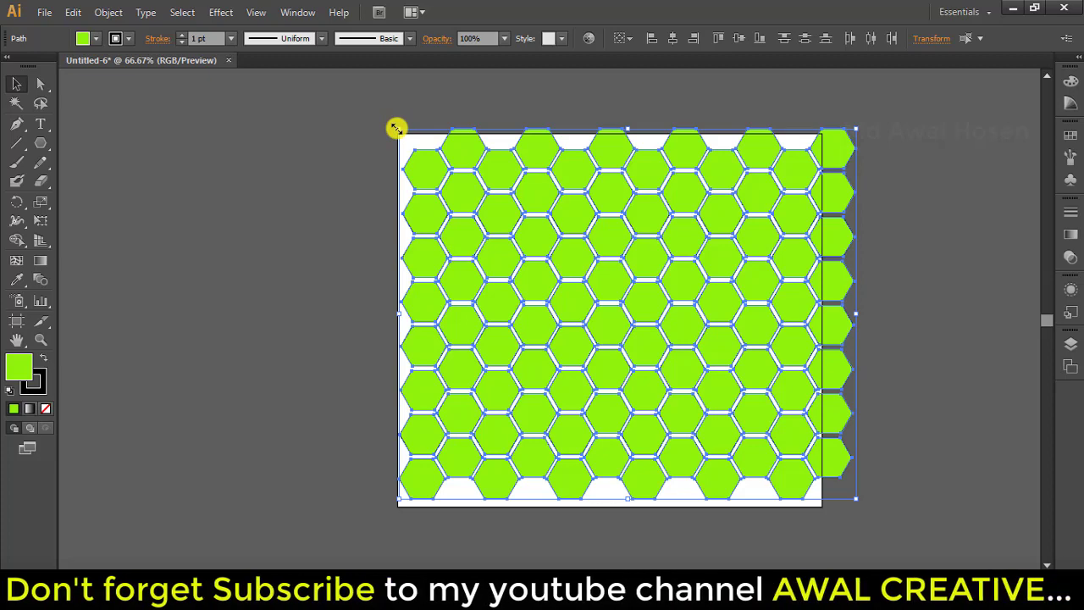
# - Scale the grouped honeycomb past the artboard edges, shift it down-left, and deselect
pyautogui.moveTo(396, 128); pyautogui.dragTo(299, 110)
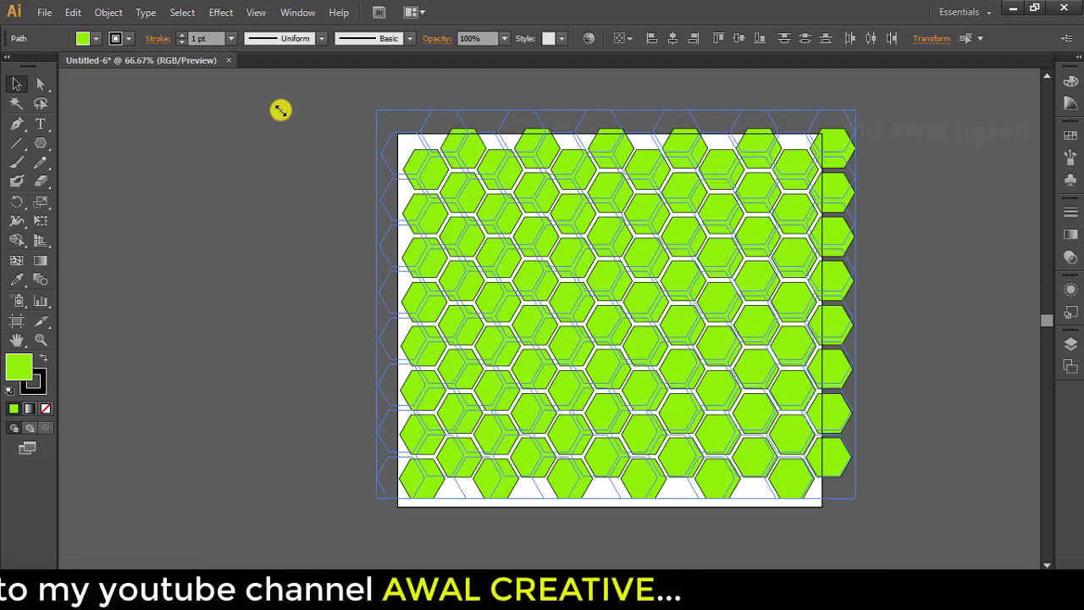
pyautogui.moveTo(295, 110); pyautogui.dragTo(280, 109)
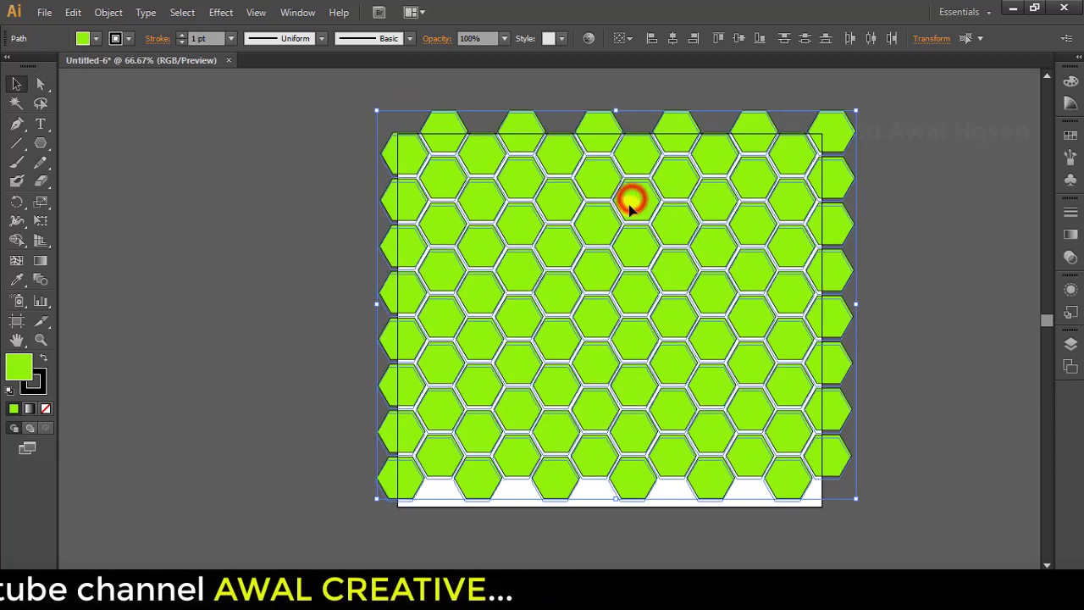
pyautogui.moveTo(630, 200); pyautogui.dragTo(627, 216)
pyautogui.click(935, 218)
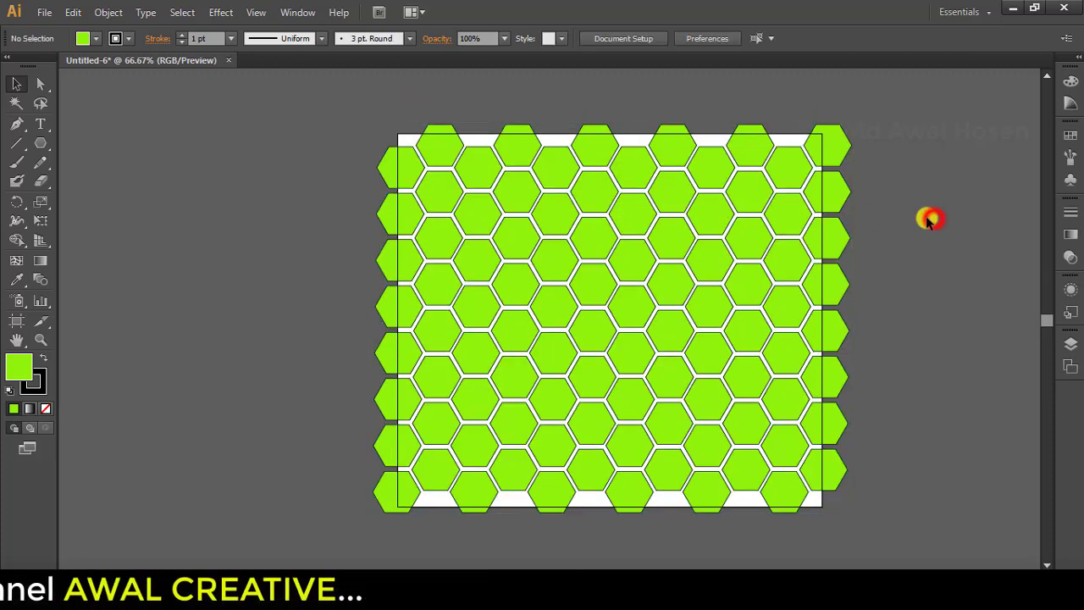
pyautogui.scroll(1, 500, 332)
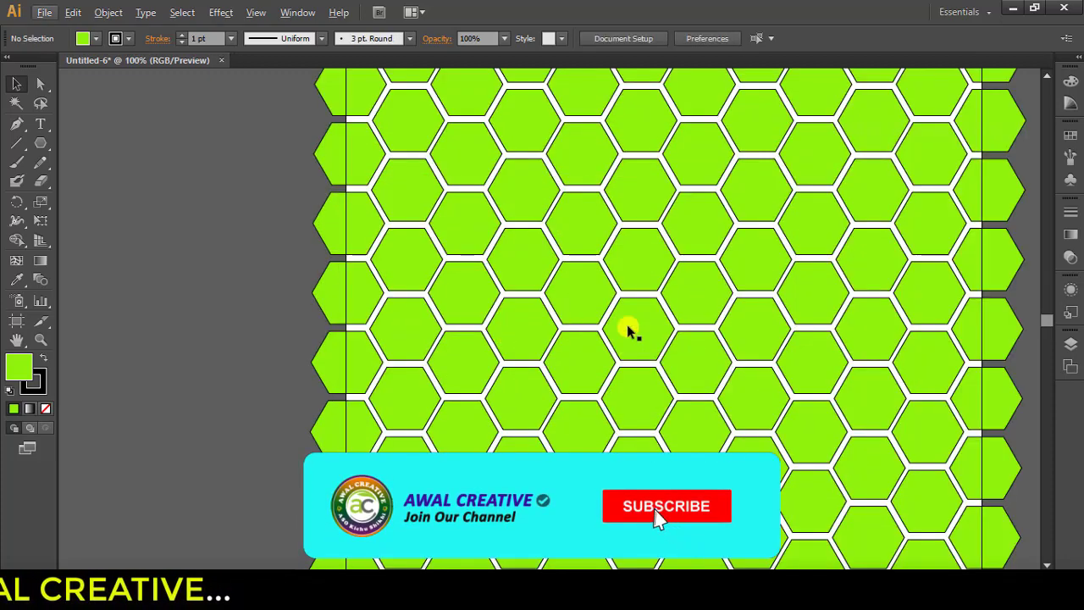
pyautogui.scroll(-1, 754, 332)
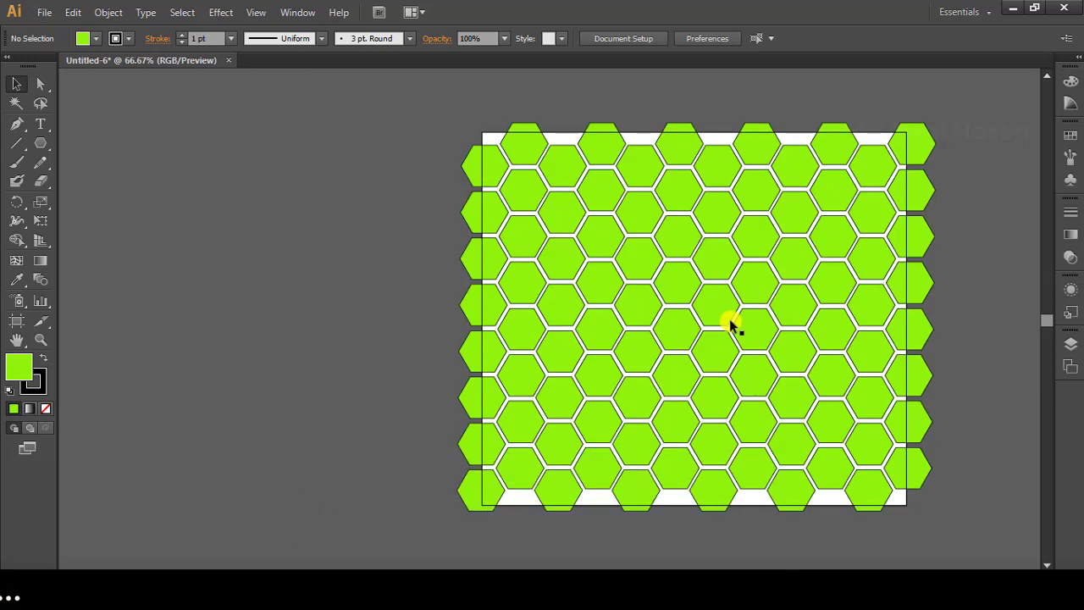
# - Select scattered hexagons in the upper-left and top row of the grid
pyautogui.click(525, 183)
pyautogui.press('Delete')
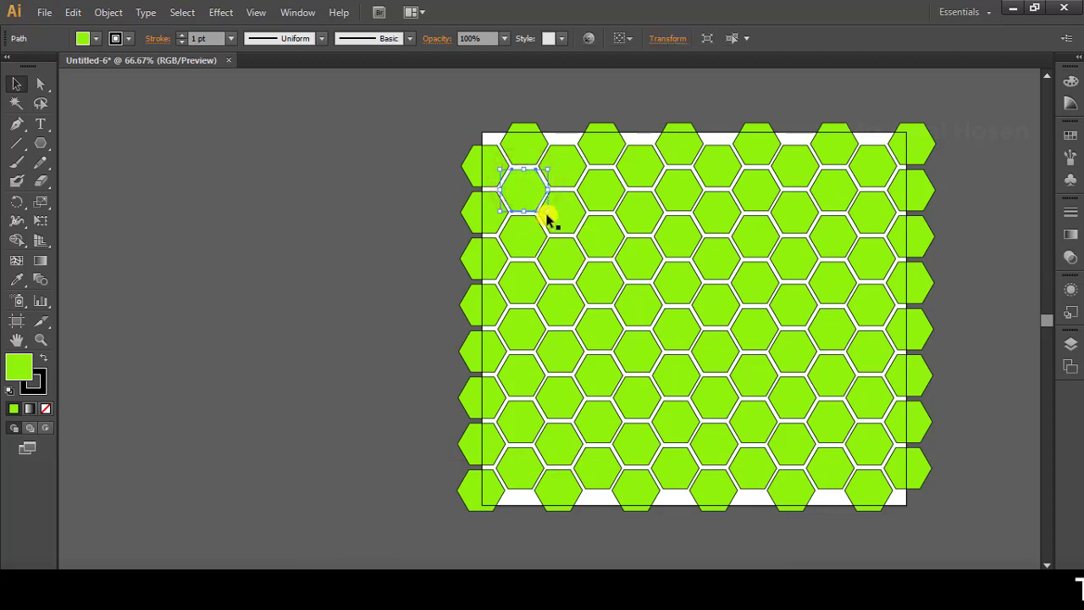
pyautogui.keyDown('shift'); pyautogui.click(600, 239); pyautogui.keyUp('shift')
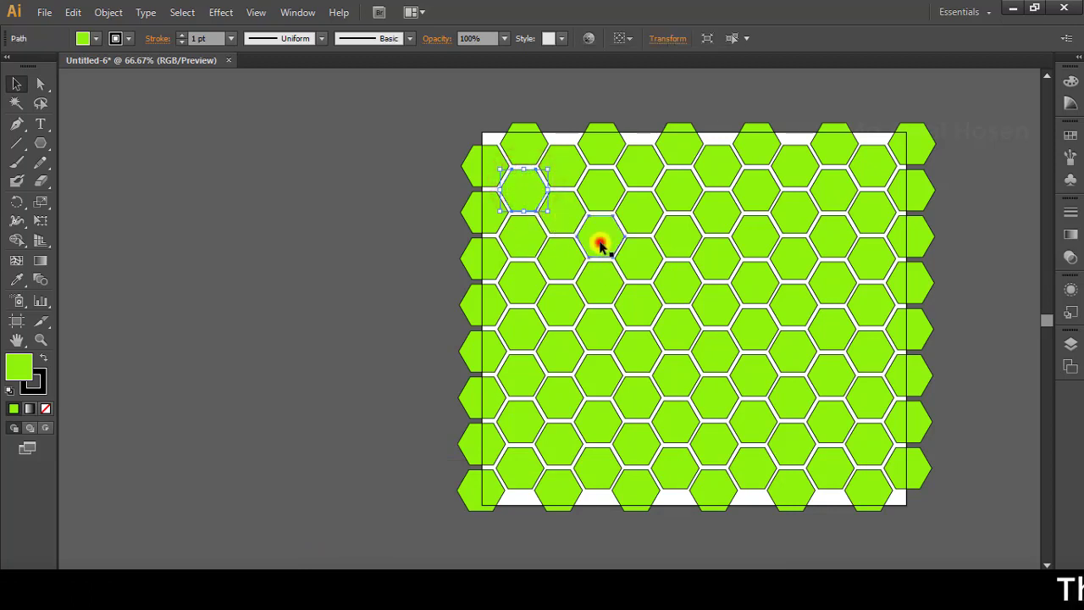
pyautogui.keyDown('shift'); pyautogui.click(682, 278); pyautogui.keyUp('shift')
pyautogui.keyDown('shift'); pyautogui.click(715, 169); pyautogui.keyUp('shift')
pyautogui.keyDown('shift'); pyautogui.click(794, 164); pyautogui.keyUp('shift')
pyautogui.keyDown('shift'); pyautogui.click(875, 165); pyautogui.keyUp('shift')
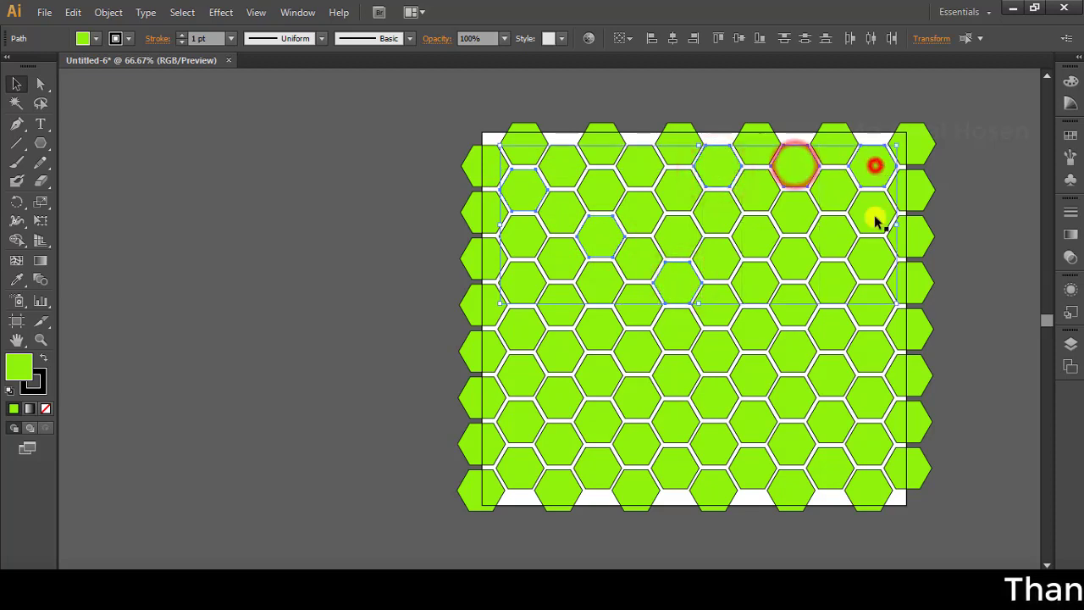
# - Add scattered middle and bottom hexagons to the selection and open the fill Color Picker
pyautogui.keyDown('shift'); pyautogui.click(790, 398); pyautogui.keyUp('shift')
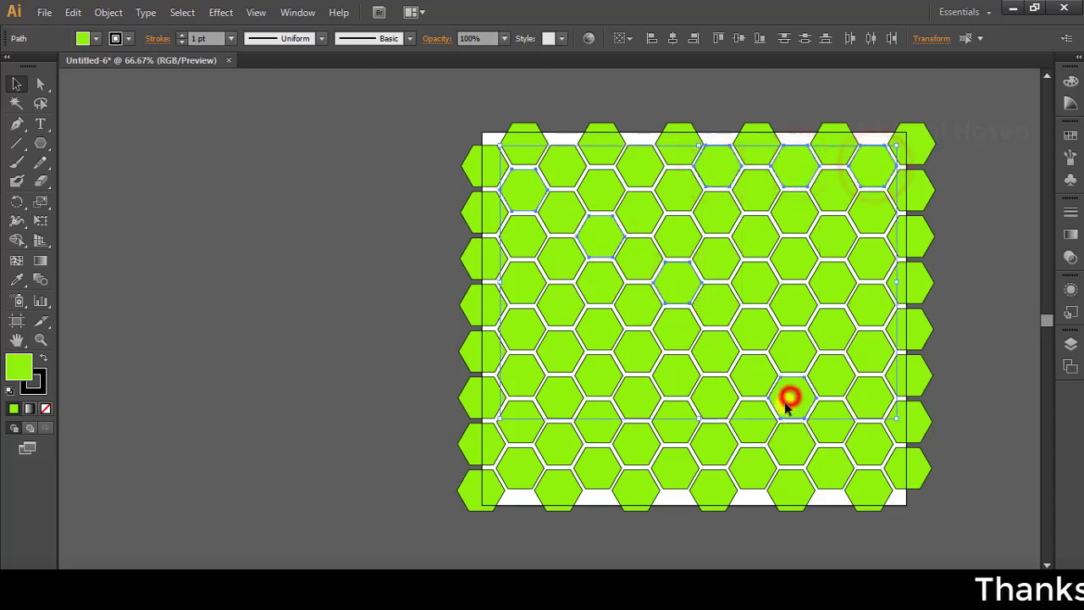
pyautogui.keyDown('shift'); pyautogui.click(717, 448); pyautogui.keyUp('shift')
pyautogui.keyDown('shift'); pyautogui.click(596, 326); pyautogui.keyUp('shift')
pyautogui.keyDown('shift'); pyautogui.click(557, 399); pyautogui.keyUp('shift')
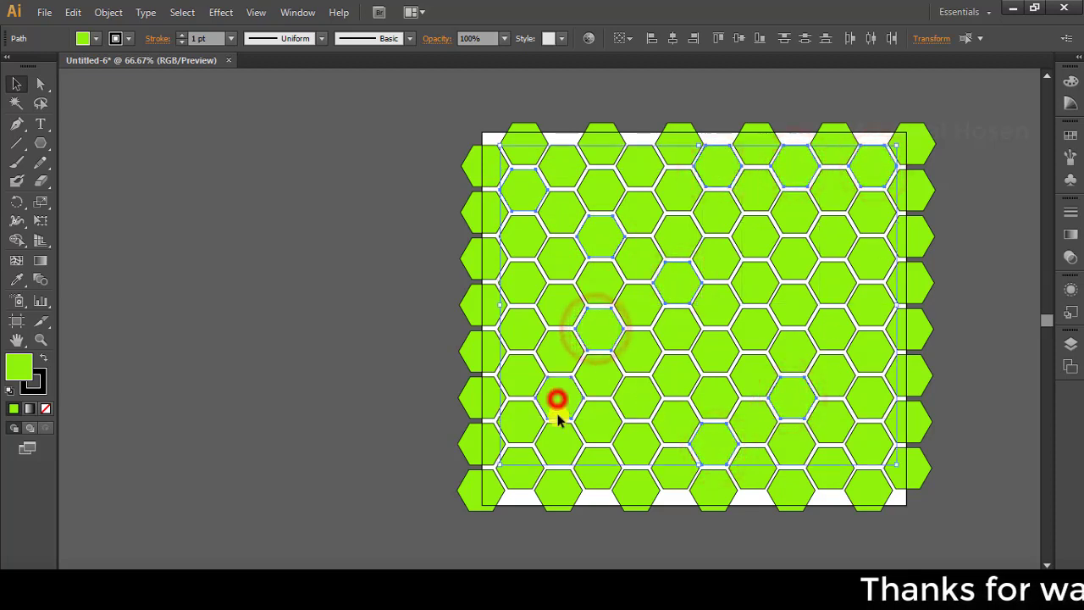
pyautogui.keyDown('shift'); pyautogui.click(557, 490); pyautogui.keyUp('shift')
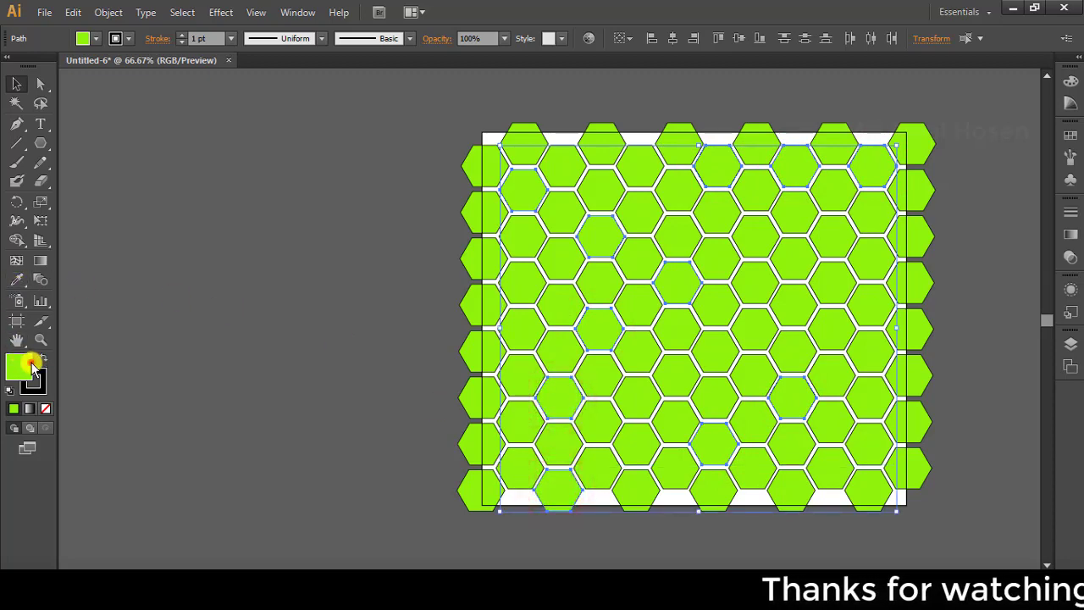
pyautogui.doubleClick(32, 364)
# - Fill the selected hexagons with a bright blue, then deselect them
pyautogui.moveTo(834, 173); pyautogui.dragTo(708, 109)
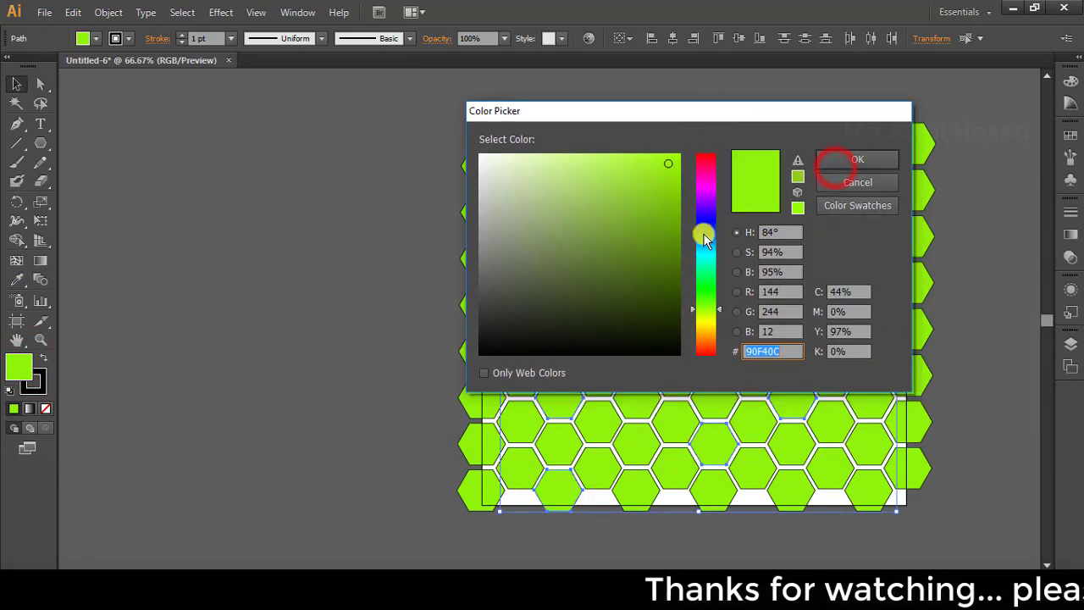
pyautogui.click(612, 219)
pyautogui.click(706, 217)
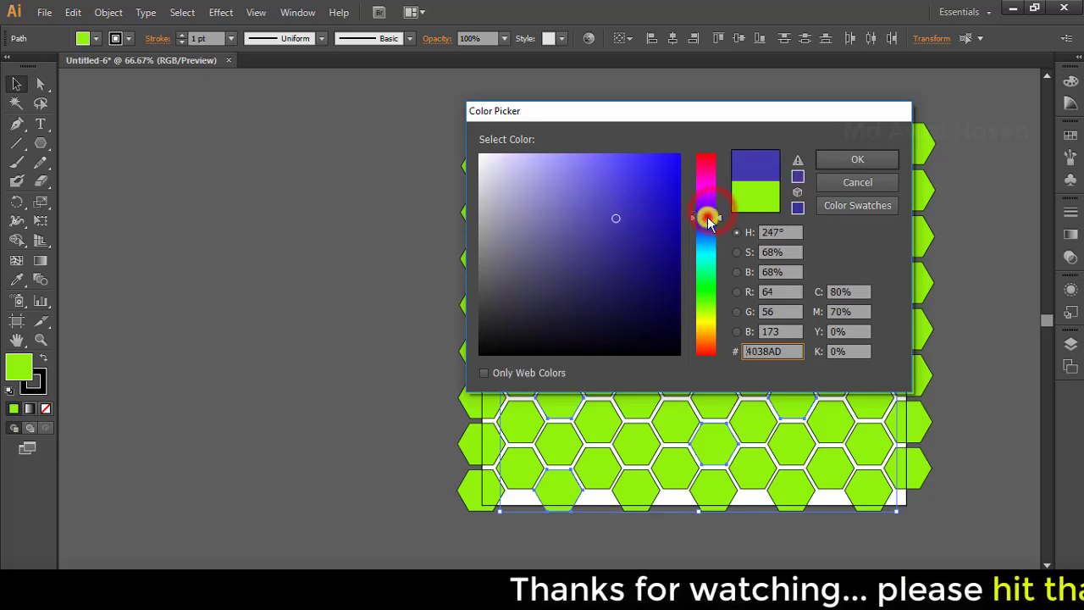
pyautogui.click(633, 182)
pyautogui.click(862, 160)
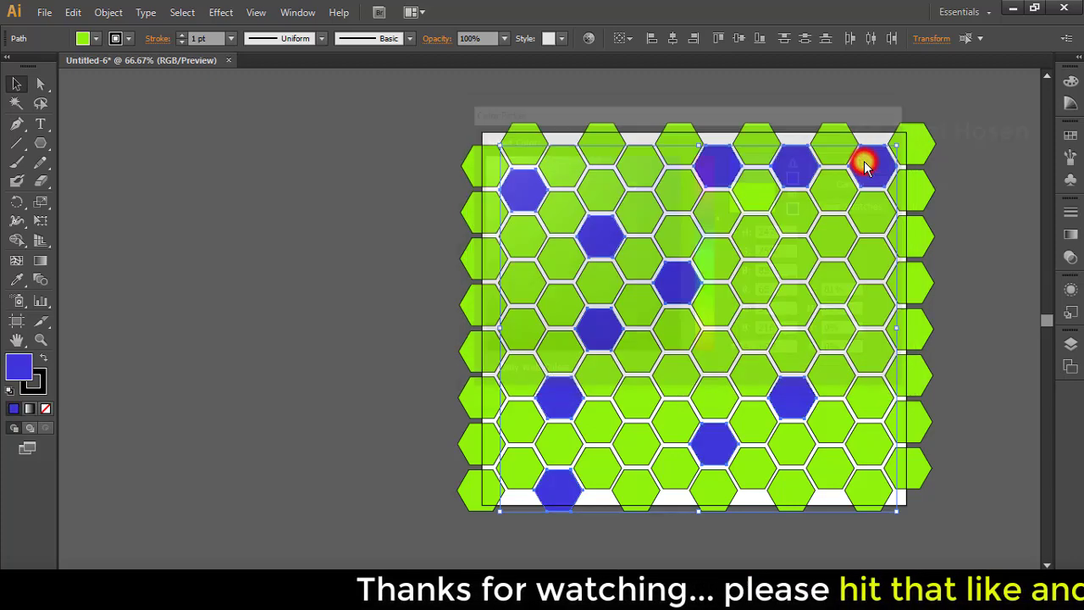
pyautogui.click(317, 251)
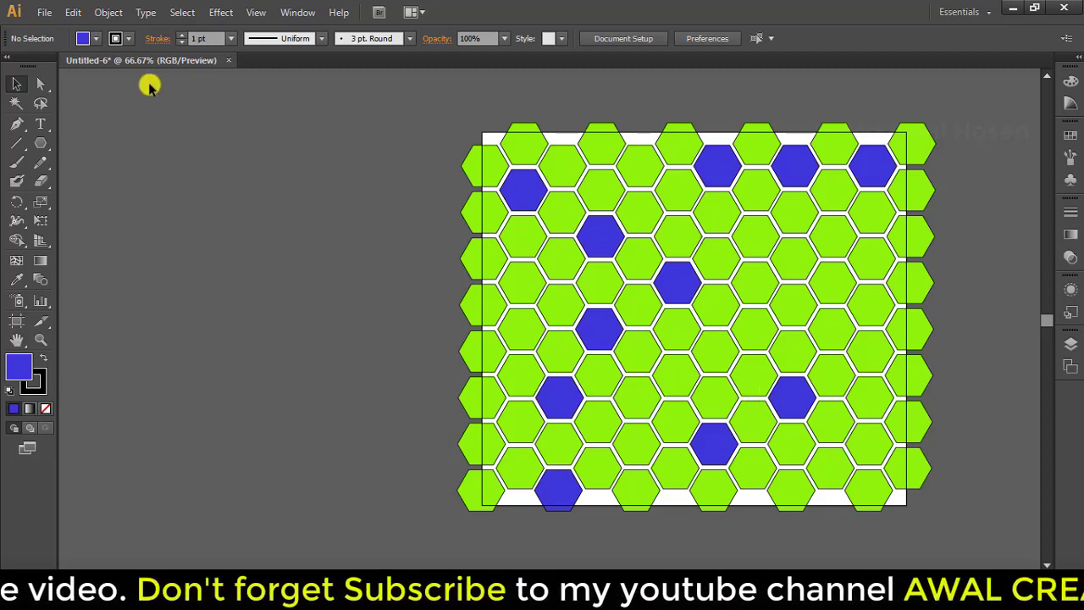
pyautogui.click(17, 83)
pyautogui.click(11, 84)
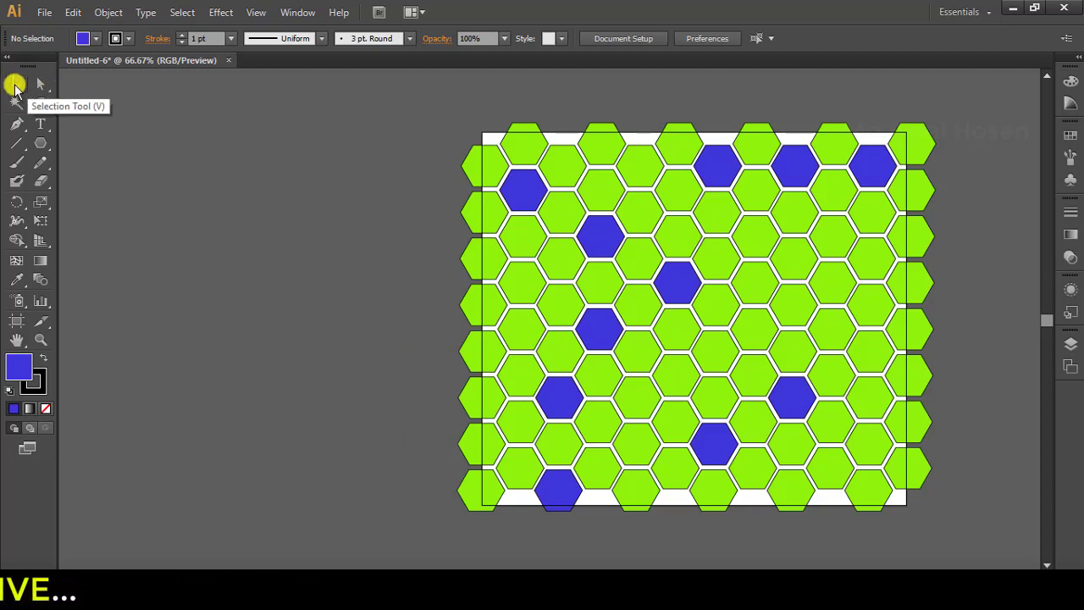
pyautogui.click(203, 144)
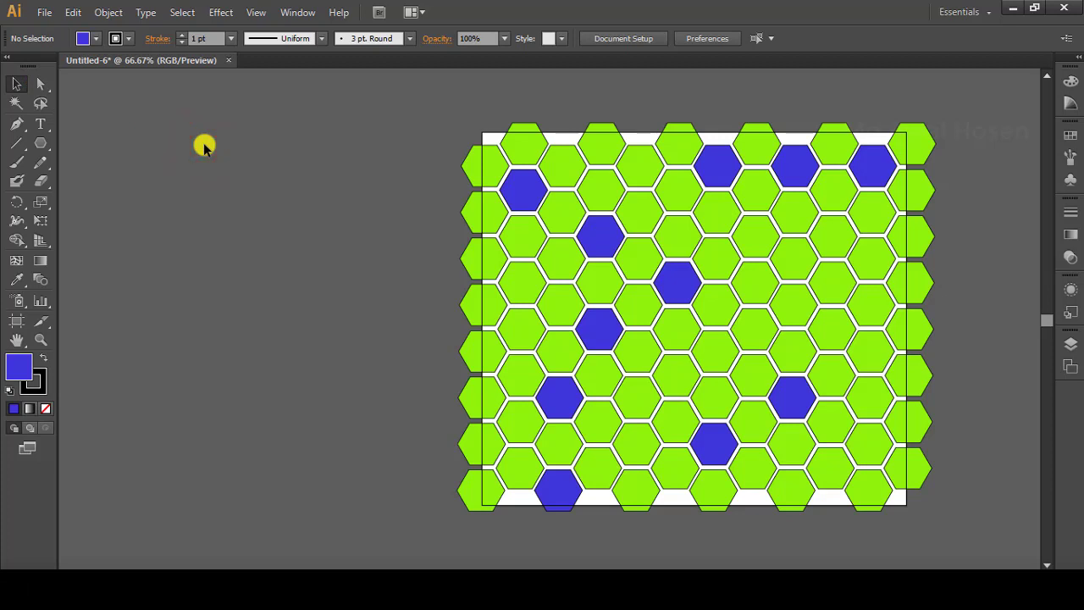